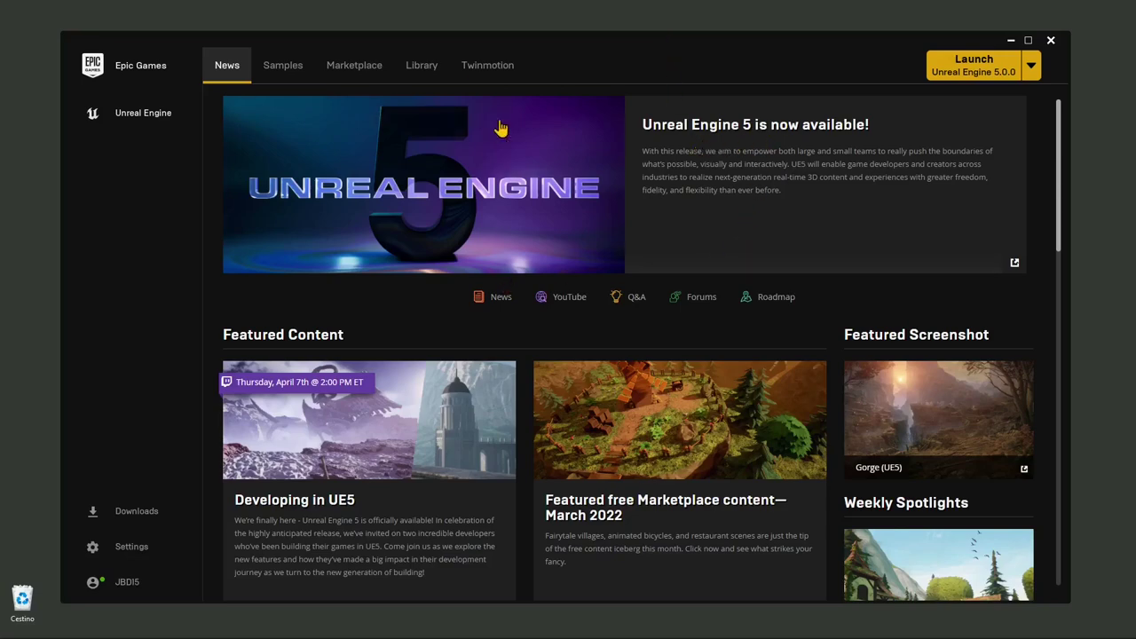
- Resize and reposition the launcher window so it sits centred on the desktop
{"action": "left_click_drag", "start_coordinate": [423, 44], "coordinate": [391, 26]}
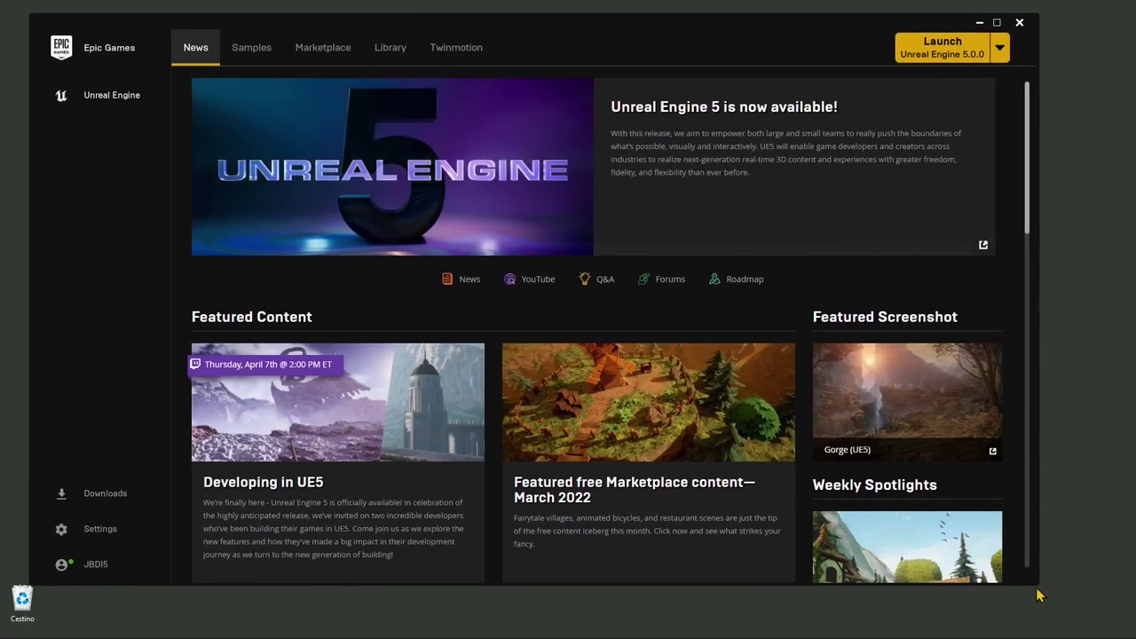
{"action": "left_click_drag", "start_coordinate": [1037, 586], "coordinate": [1093, 621]}
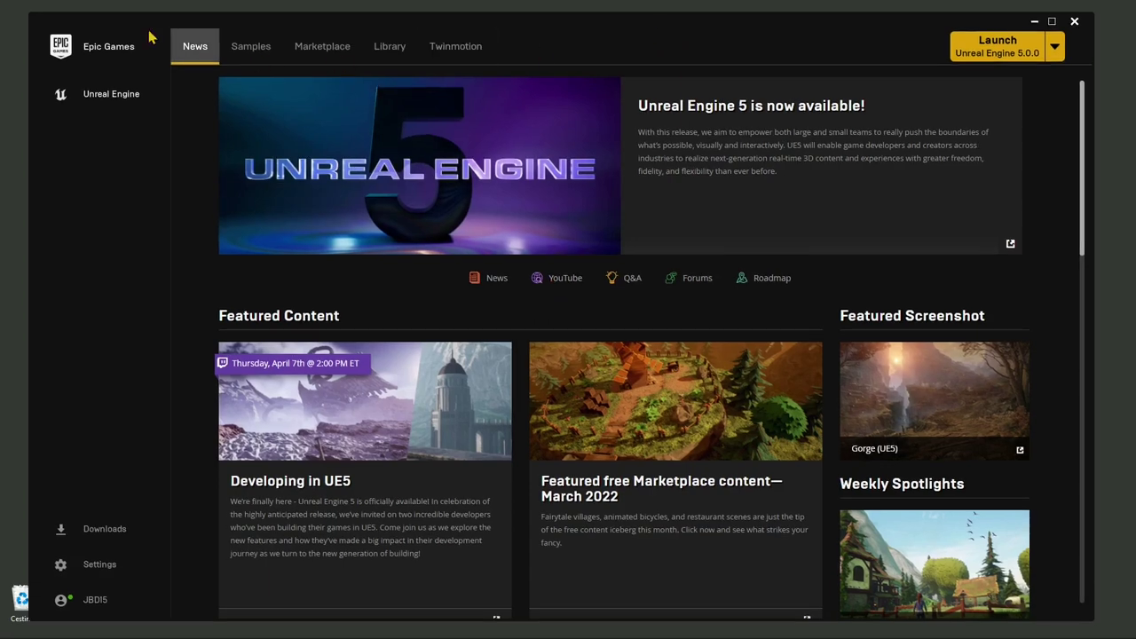
{"action": "left_click_drag", "start_coordinate": [30, 14], "coordinate": [101, 84]}
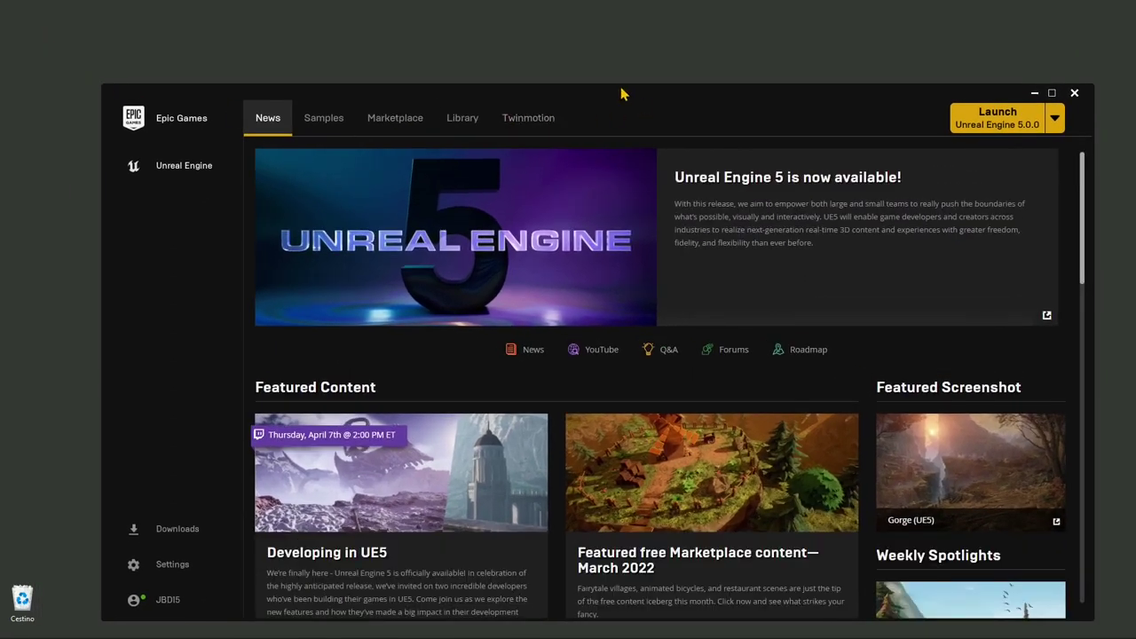
{"action": "left_click_drag", "start_coordinate": [621, 101], "coordinate": [601, 71]}
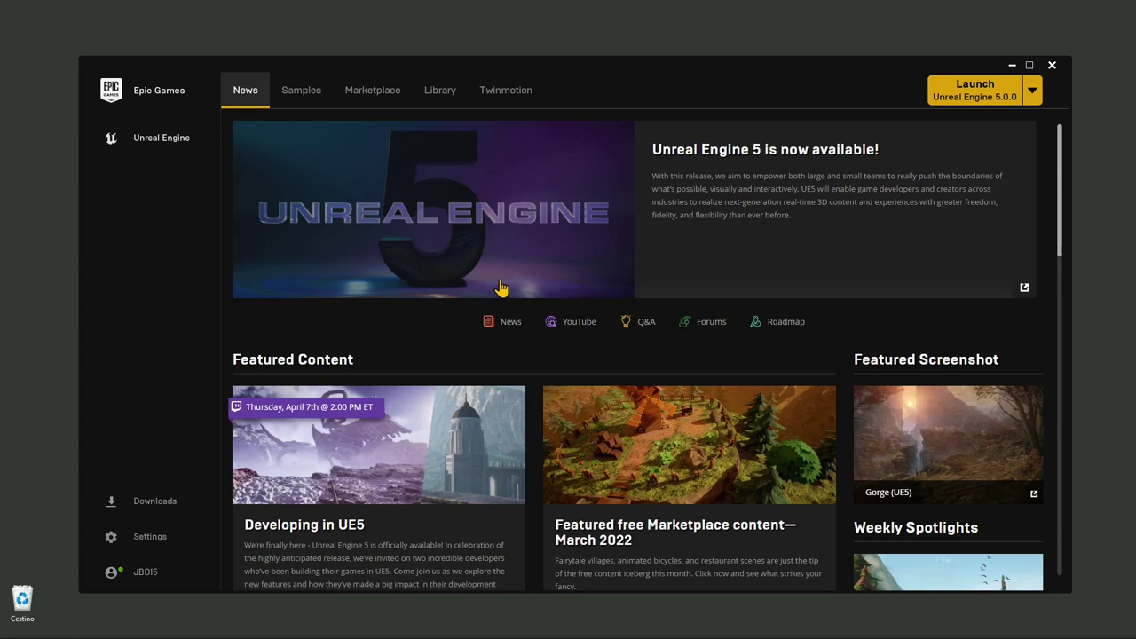
{"action": "left_click_drag", "start_coordinate": [633, 76], "coordinate": [632, 65]}
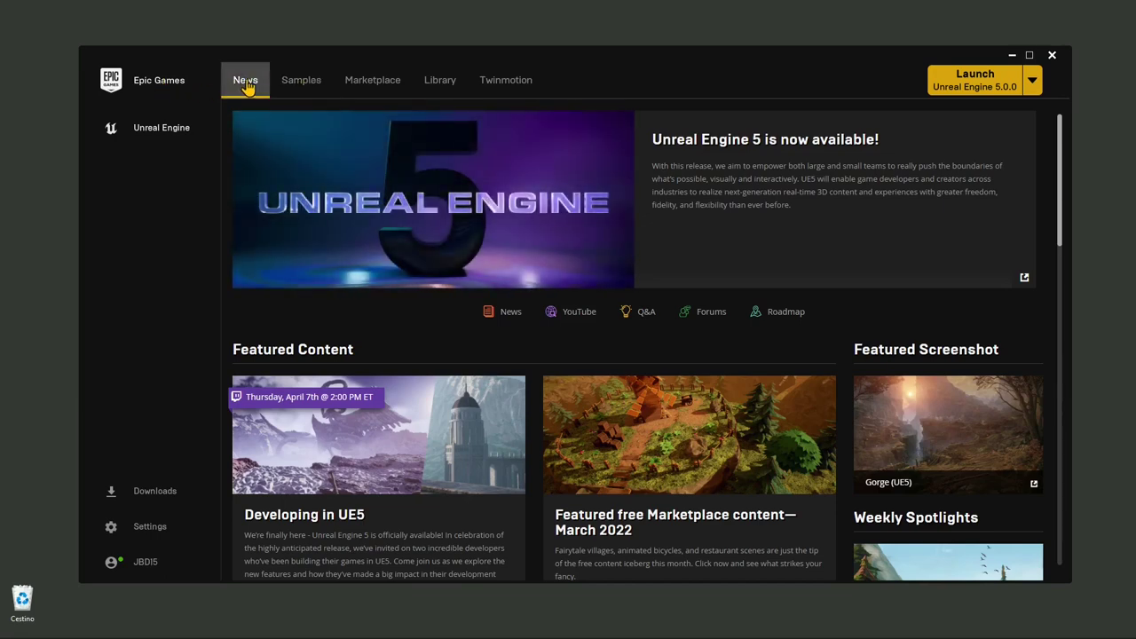
- Look through the News page down to the blog entries and return to its beginning
{"action": "scroll", "coordinate": [469, 259], "scroll_direction": "down", "scroll_amount": 10}
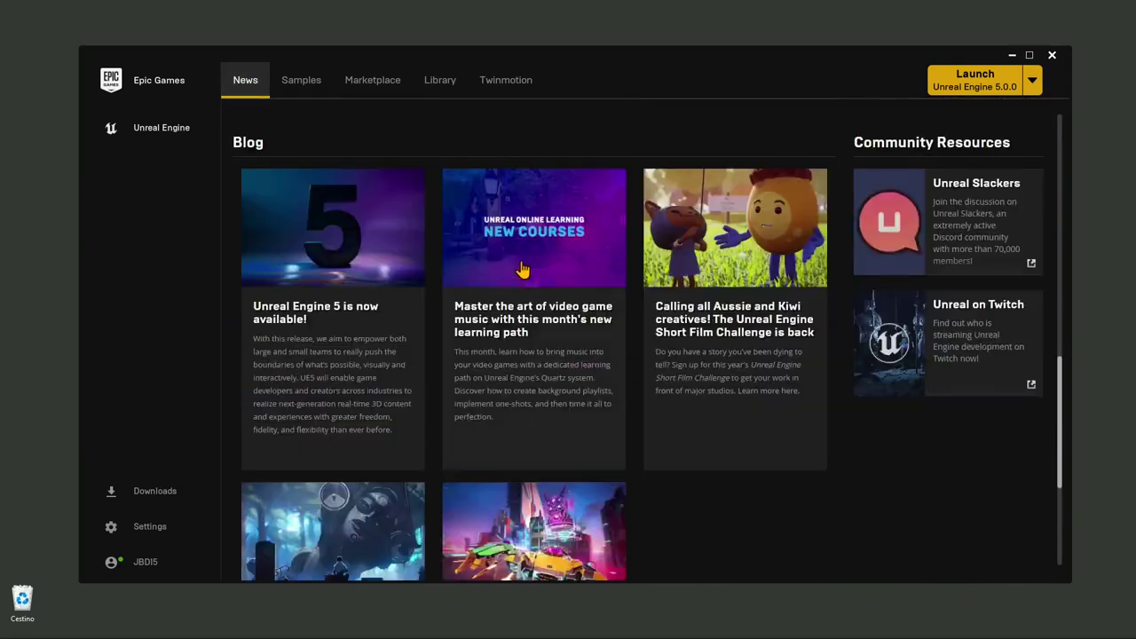
{"action": "scroll", "coordinate": [522, 269], "scroll_direction": "down", "scroll_amount": 6}
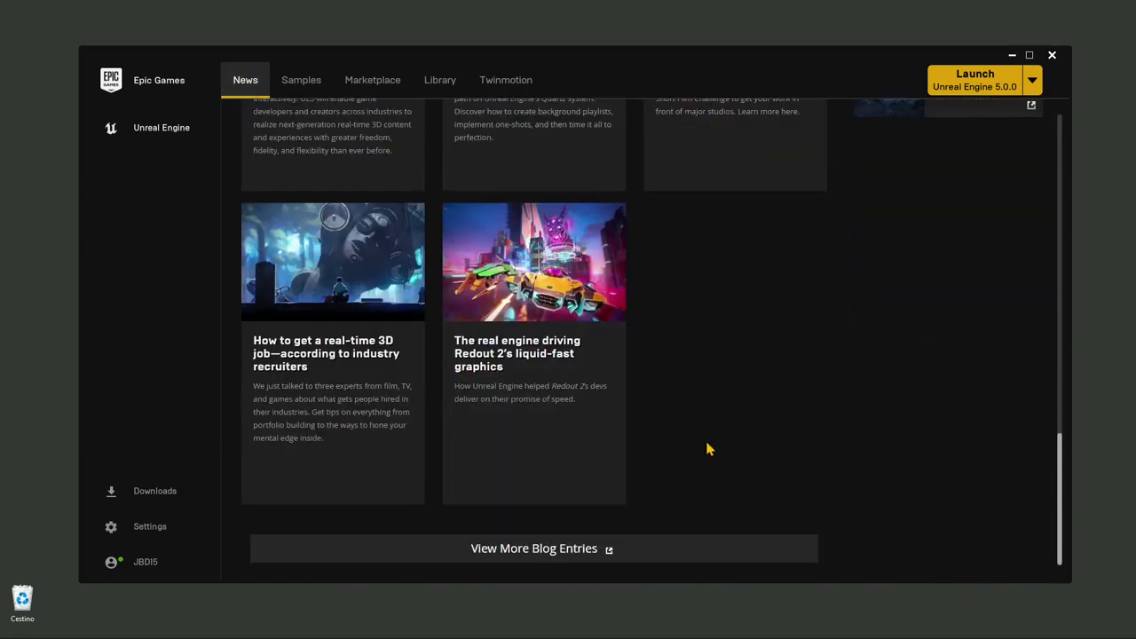
{"action": "scroll", "coordinate": [493, 376], "scroll_direction": "up", "scroll_amount": 15}
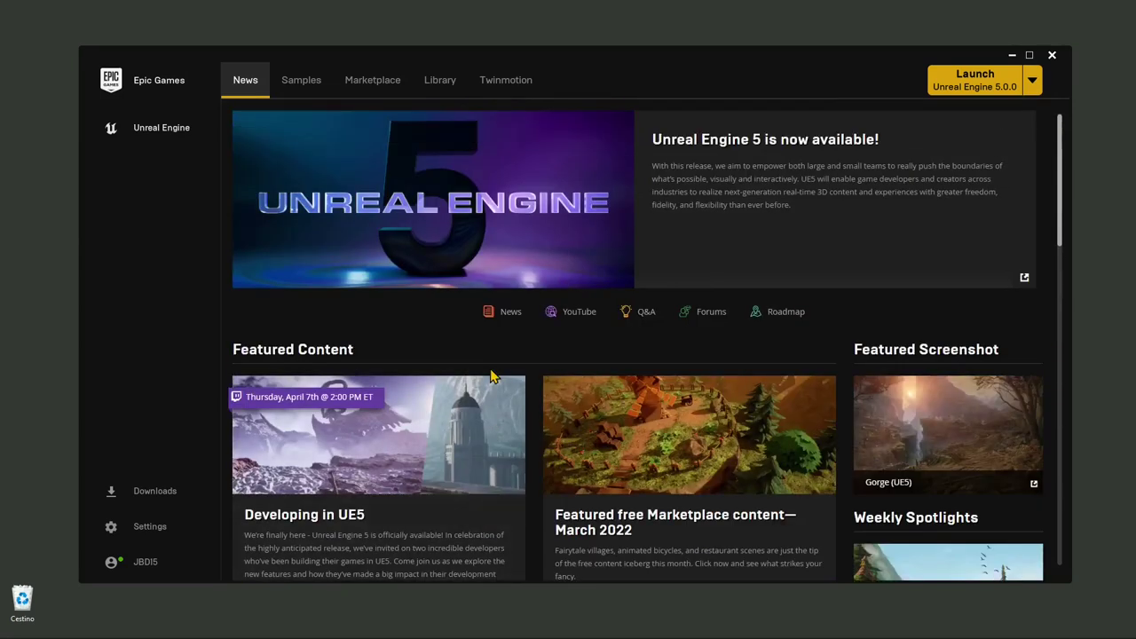
- Browse the Engine Feature Samples and open the Virtual Studio sample's detail page
{"action": "left_click", "coordinate": [306, 88]}
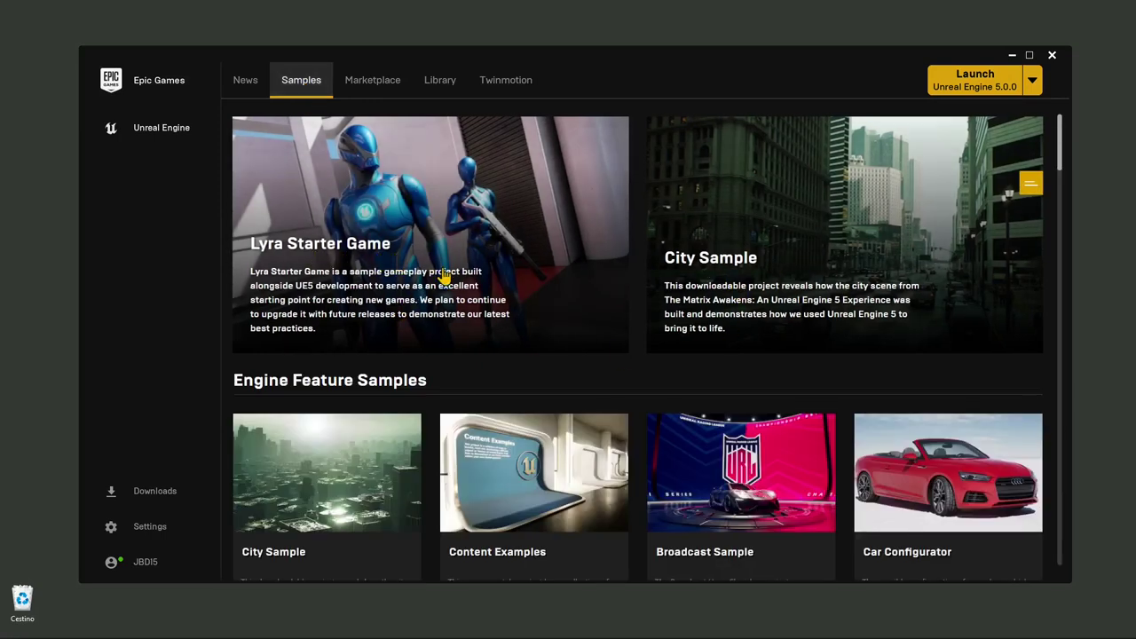
{"action": "scroll", "coordinate": [471, 203], "scroll_direction": "down", "scroll_amount": 3}
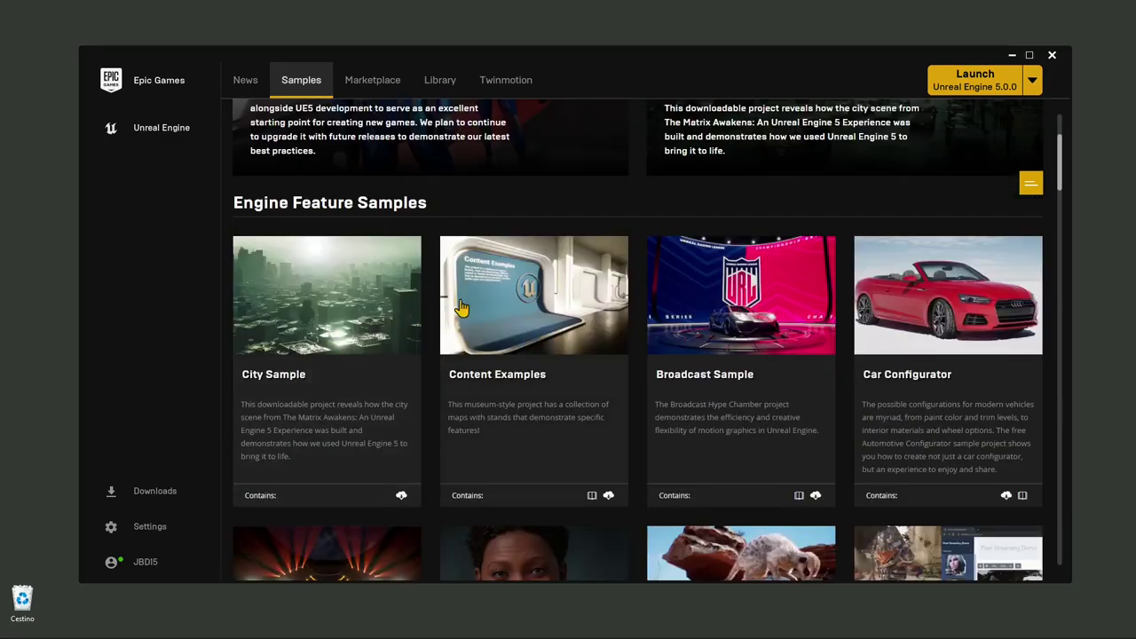
{"action": "scroll", "coordinate": [936, 333], "scroll_direction": "down", "scroll_amount": 3}
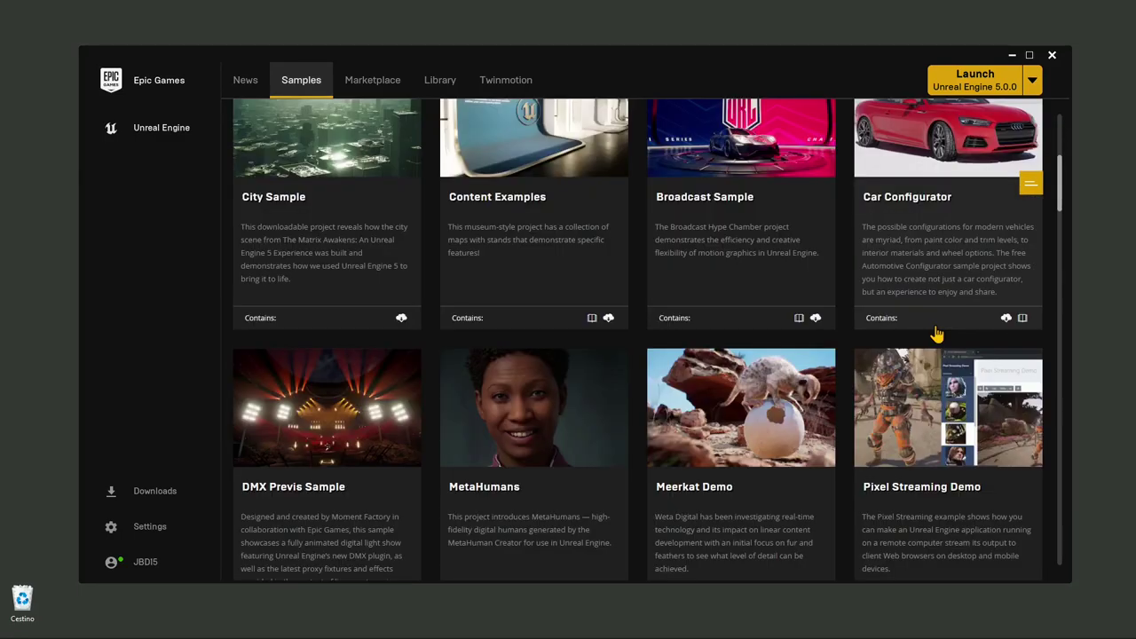
{"action": "scroll", "coordinate": [298, 373], "scroll_direction": "down", "scroll_amount": 1}
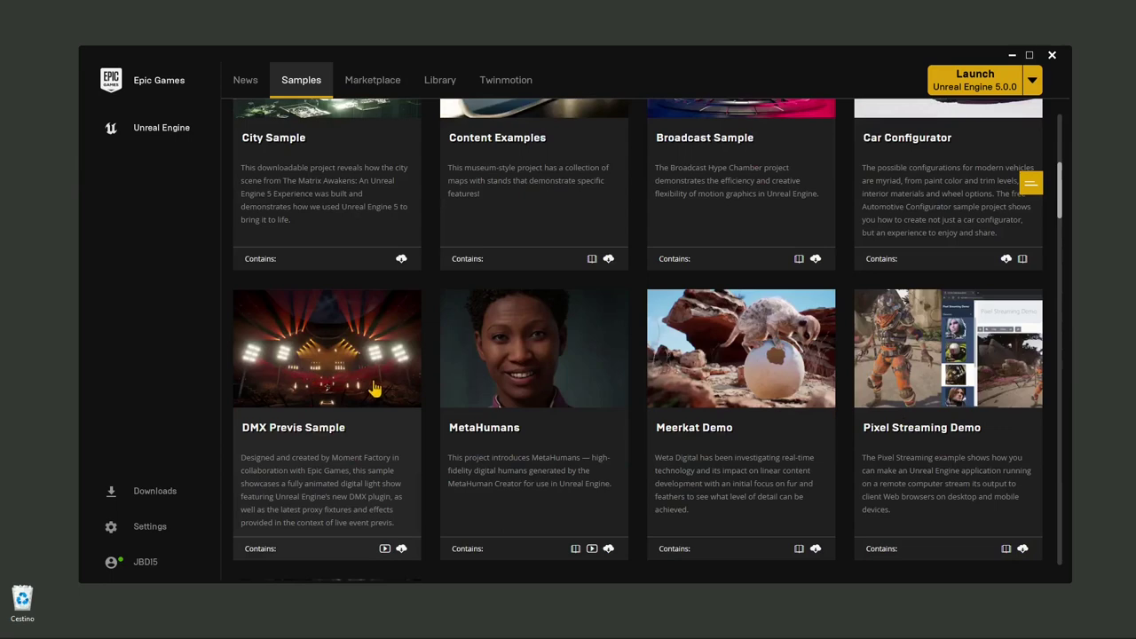
{"action": "scroll", "coordinate": [558, 398], "scroll_direction": "down", "scroll_amount": 2}
{"action": "scroll", "coordinate": [738, 429], "scroll_direction": "down", "scroll_amount": 1}
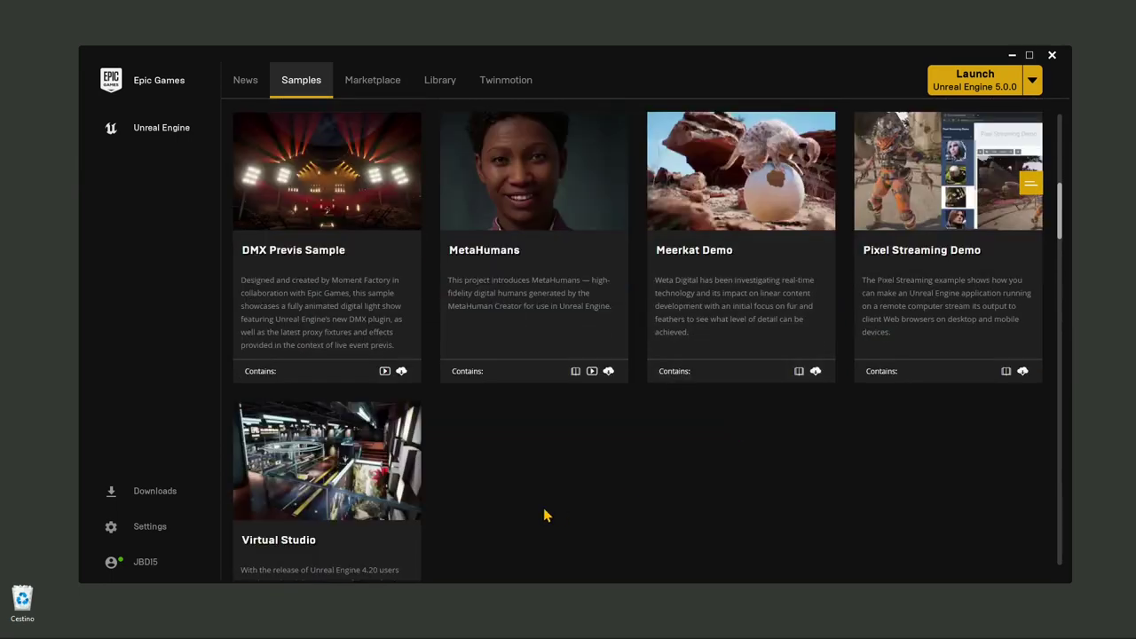
{"action": "scroll", "coordinate": [570, 503], "scroll_direction": "down", "scroll_amount": 1}
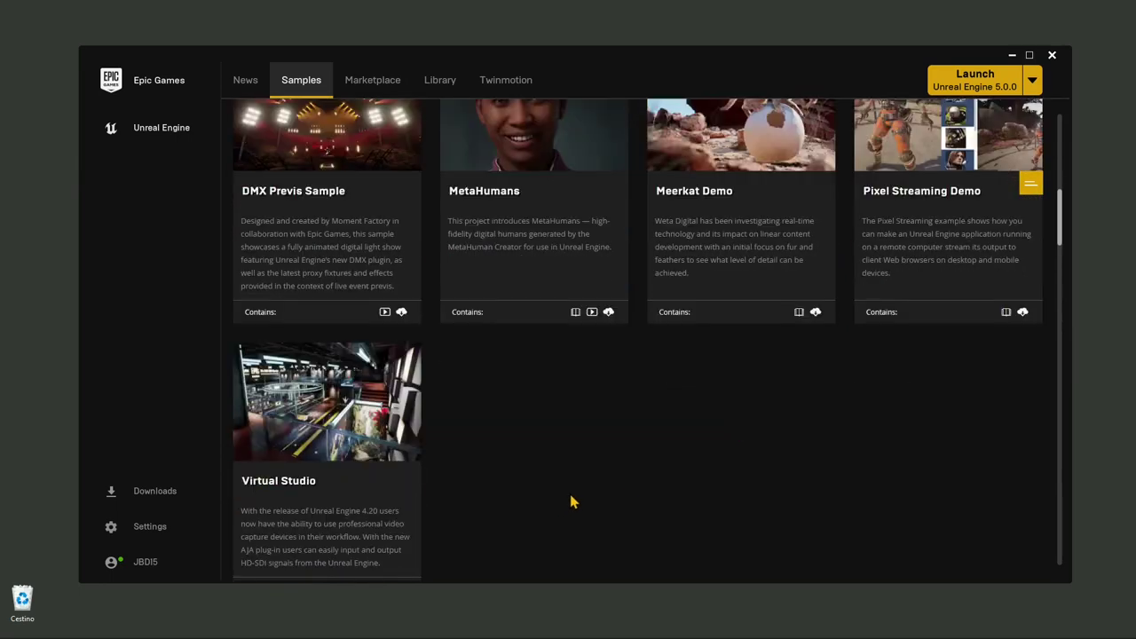
{"action": "scroll", "coordinate": [572, 497], "scroll_direction": "down", "scroll_amount": 1}
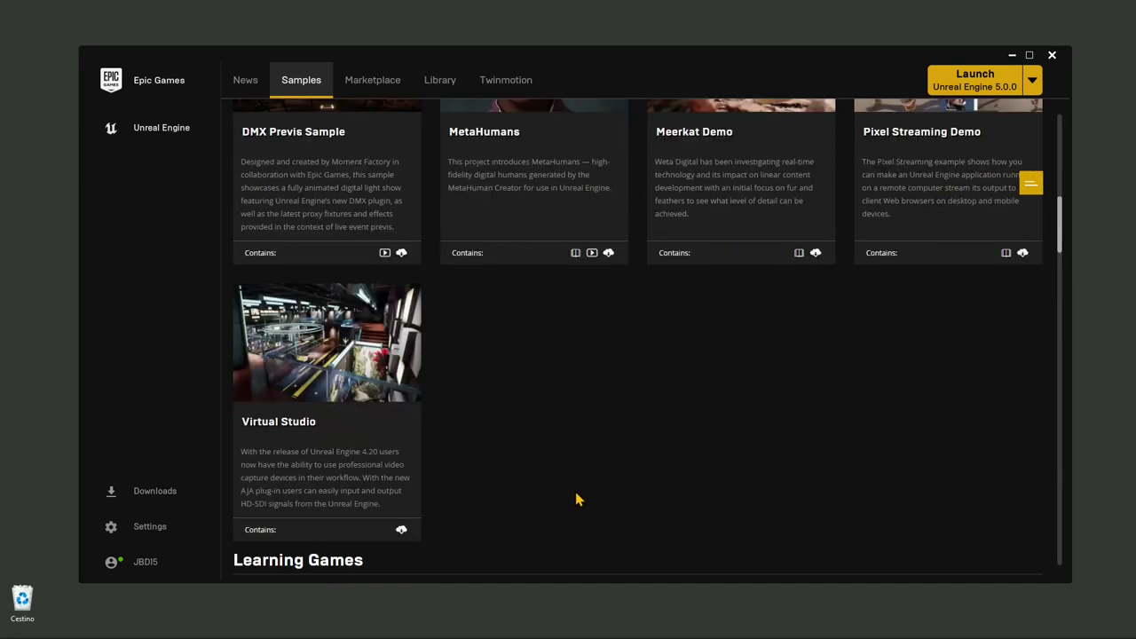
{"action": "left_click", "coordinate": [371, 390]}
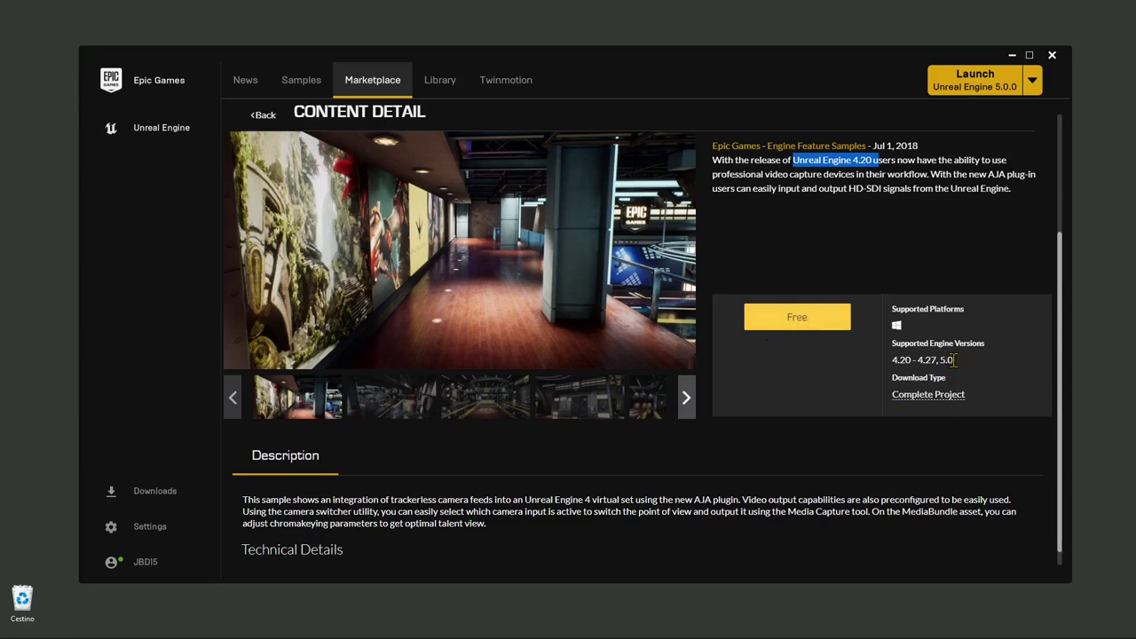
- Check the supported engine versions, get the free Virtual Studio sample and start its project with engine version 5.0
{"action": "left_click_drag", "start_coordinate": [955, 360], "coordinate": [891, 360]}
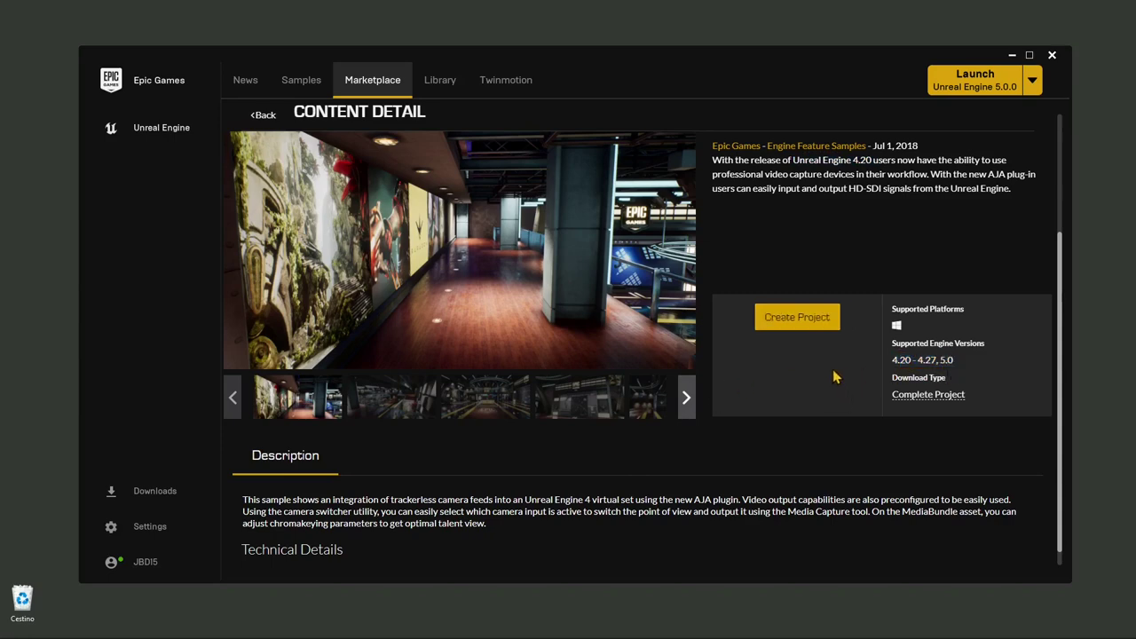
{"action": "left_click", "coordinate": [765, 323]}
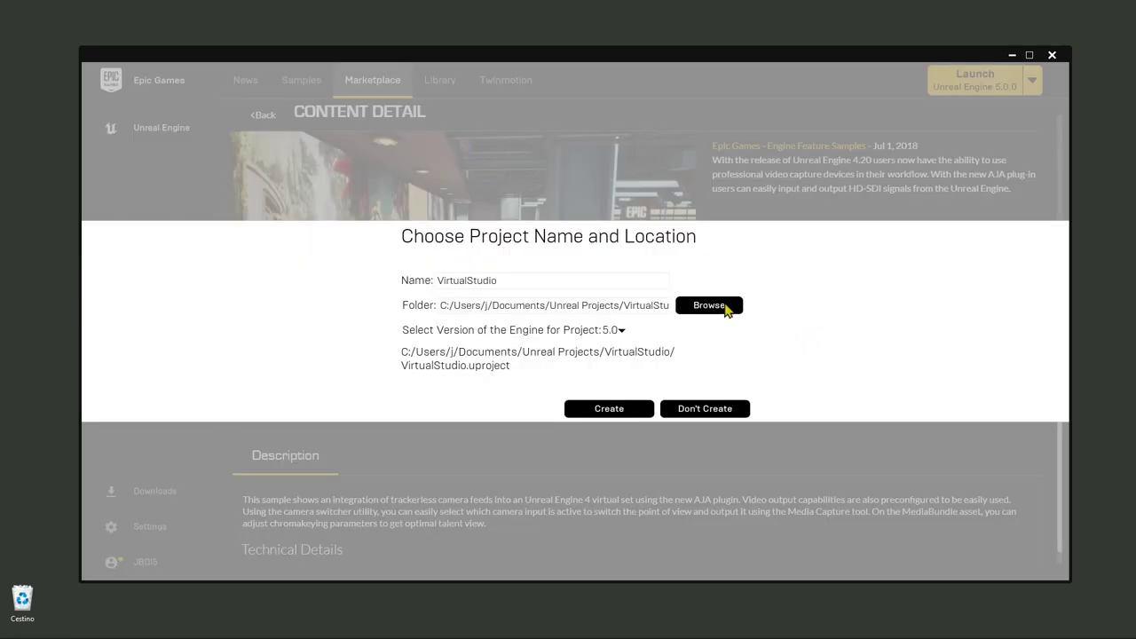
{"action": "left_click", "coordinate": [622, 331]}
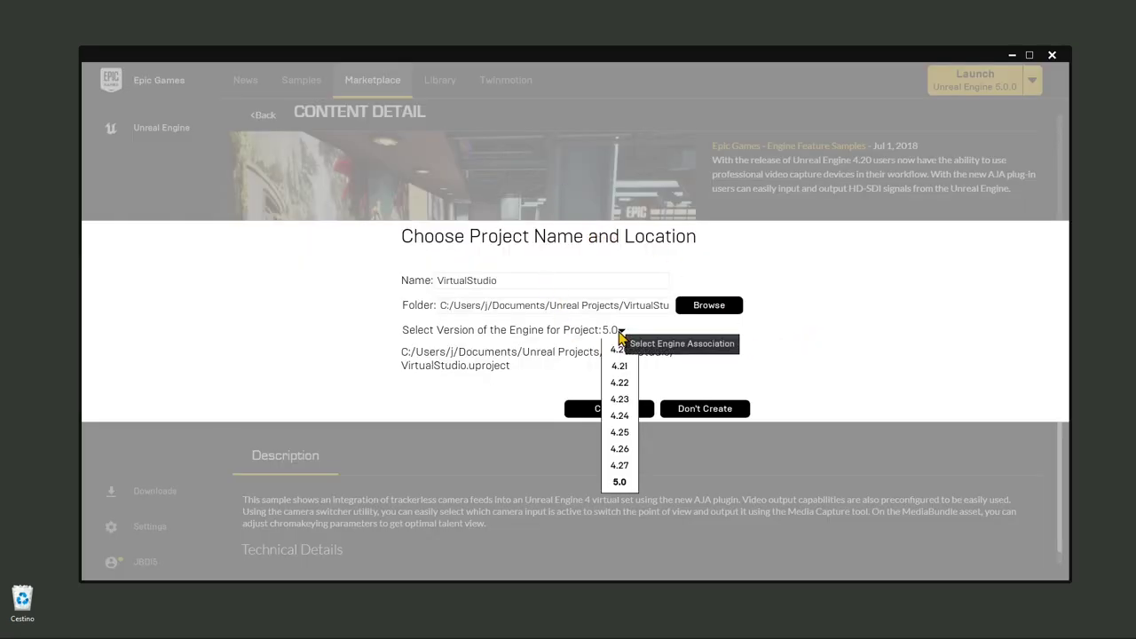
{"action": "left_click", "coordinate": [621, 484]}
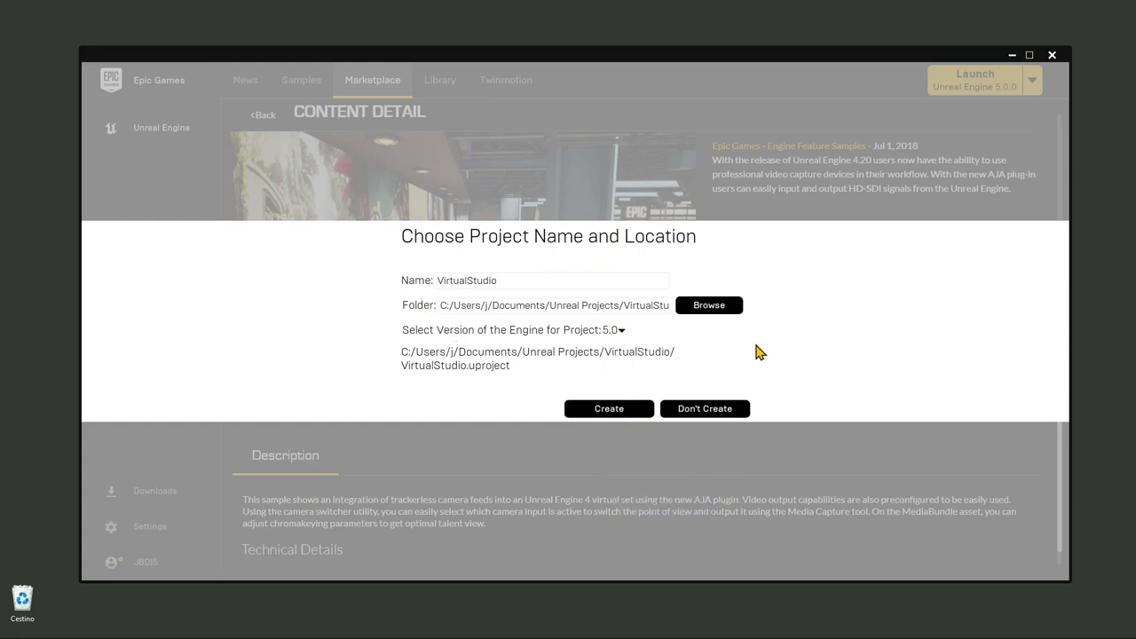
- Choose the Projects folder under D:\SOFTWARE\Unreal as the VirtualStudio project location and create the project
{"action": "left_click", "coordinate": [717, 307]}
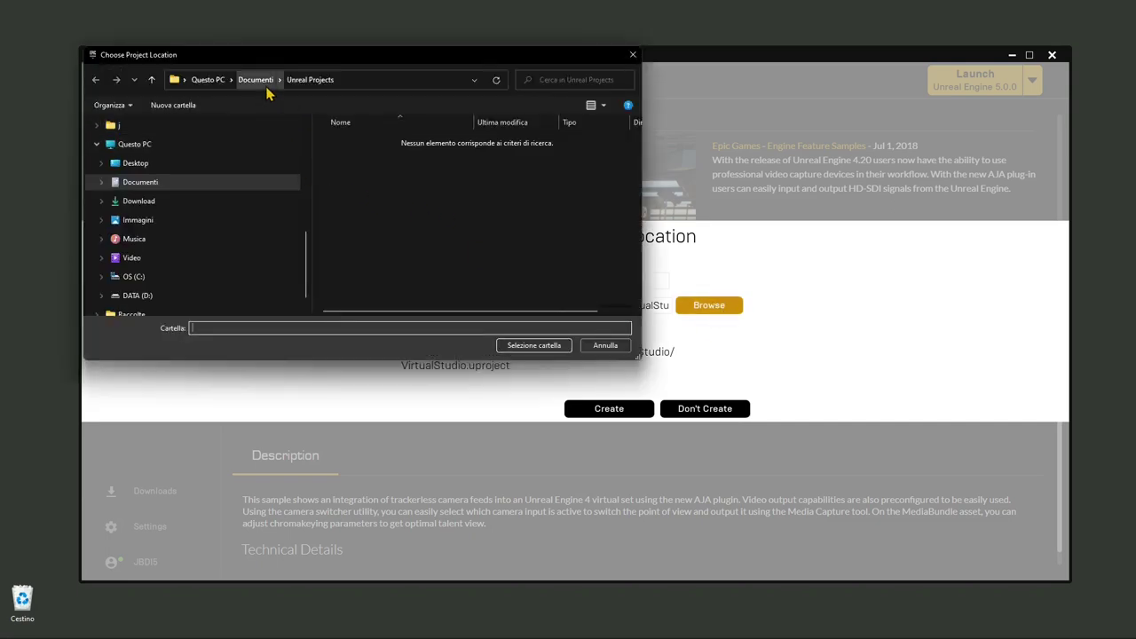
{"action": "left_click", "coordinate": [530, 348]}
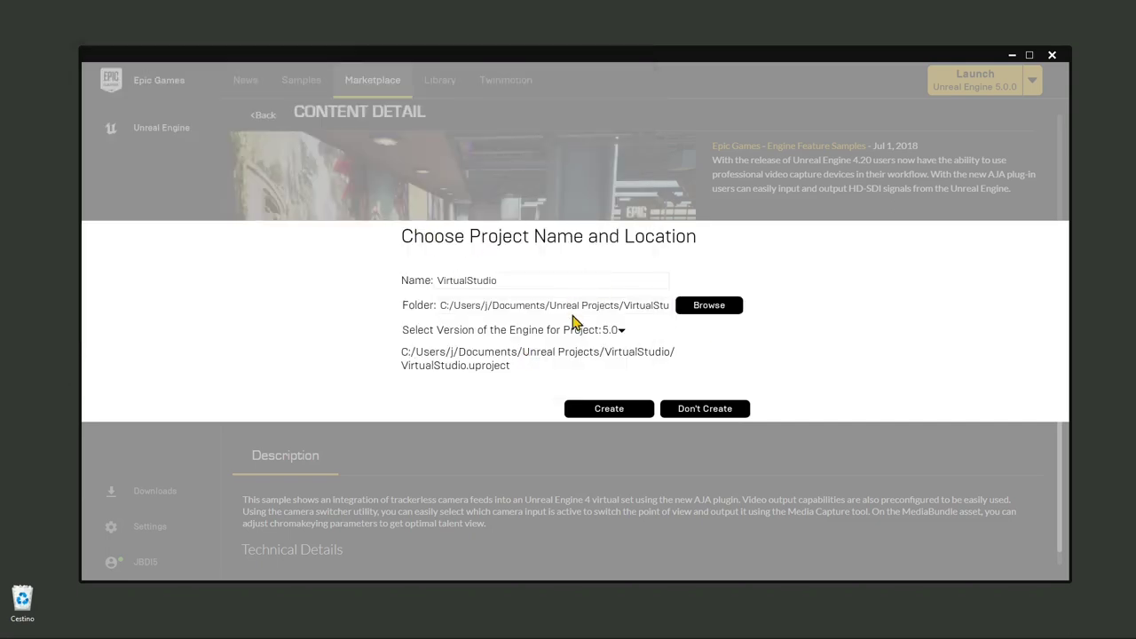
{"action": "left_click", "coordinate": [715, 304]}
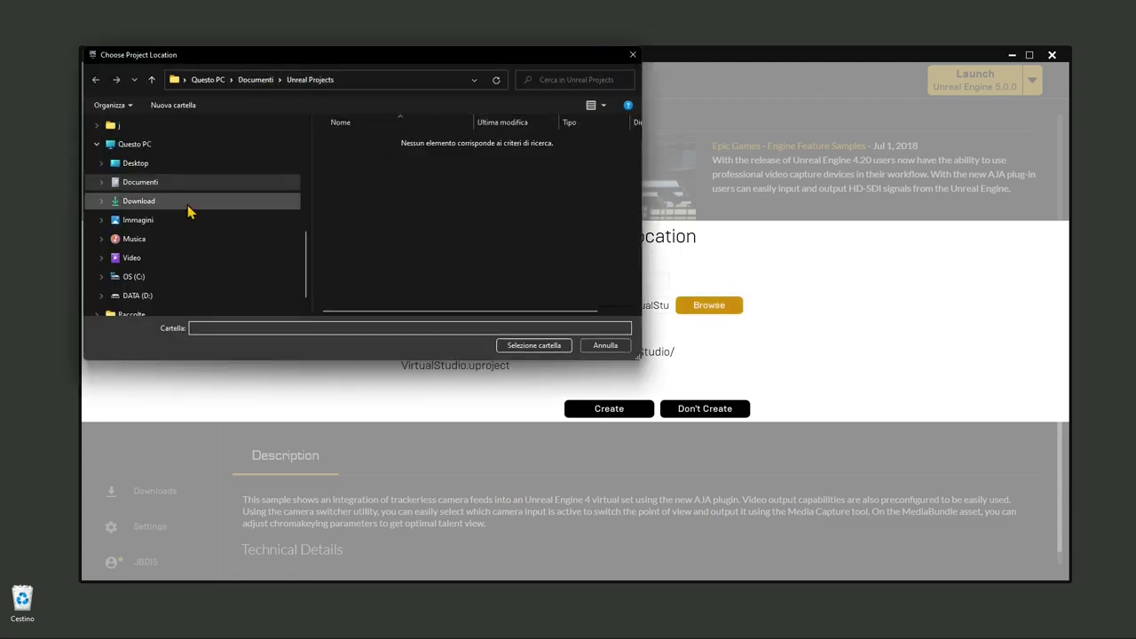
{"action": "left_click", "coordinate": [154, 299]}
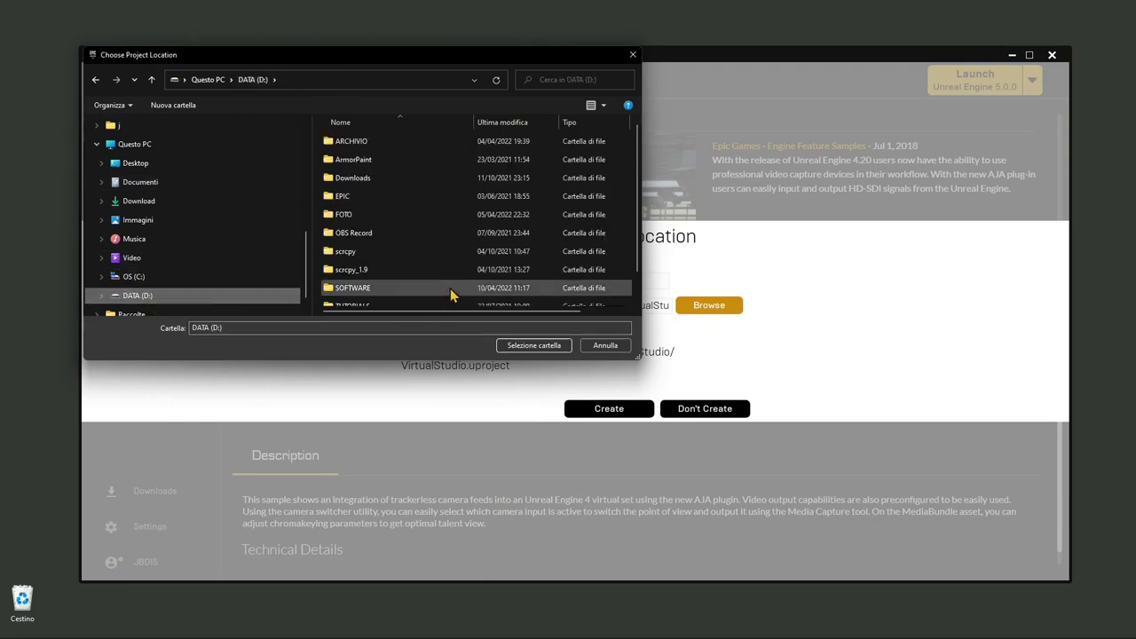
{"action": "scroll", "coordinate": [471, 270], "scroll_direction": "down", "scroll_amount": 1}
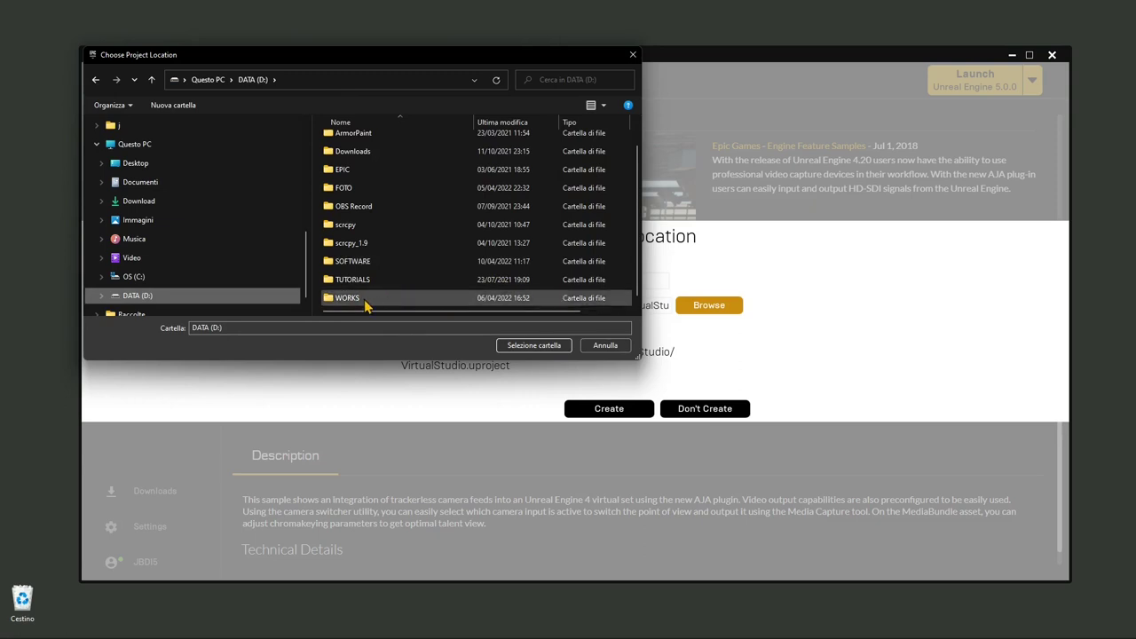
{"action": "left_click", "coordinate": [355, 267]}
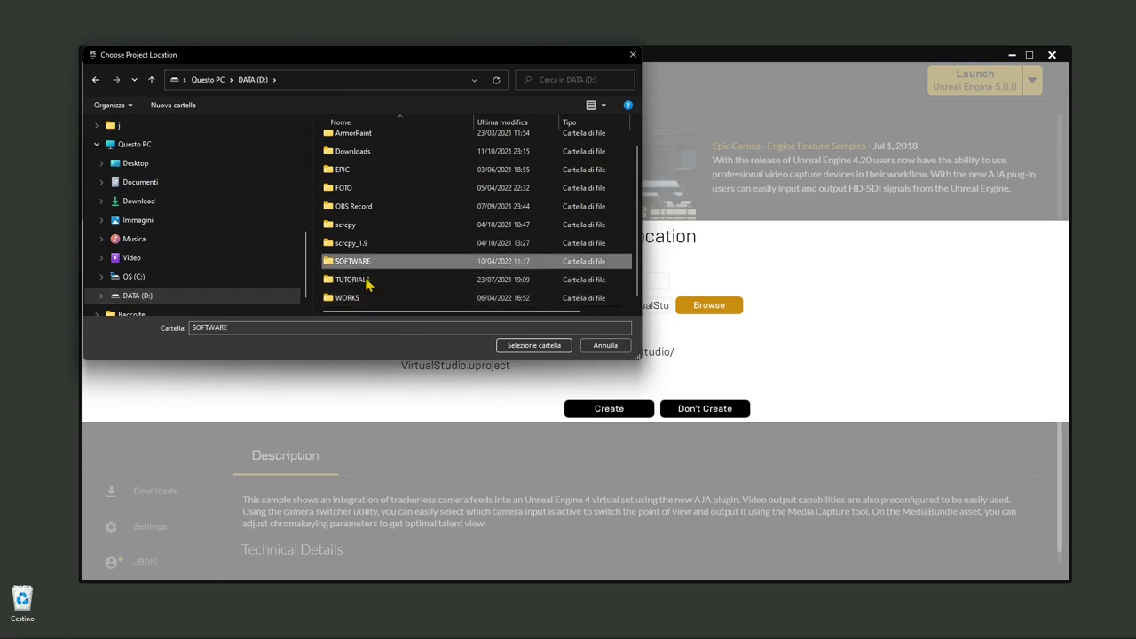
{"action": "double_click", "coordinate": [417, 266]}
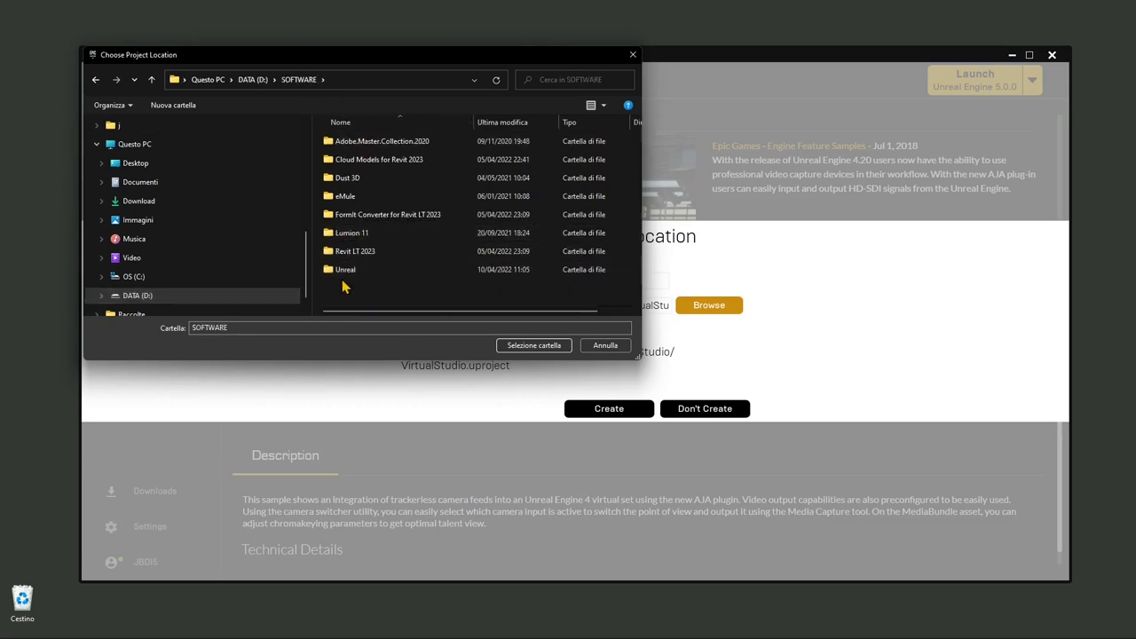
{"action": "double_click", "coordinate": [354, 273]}
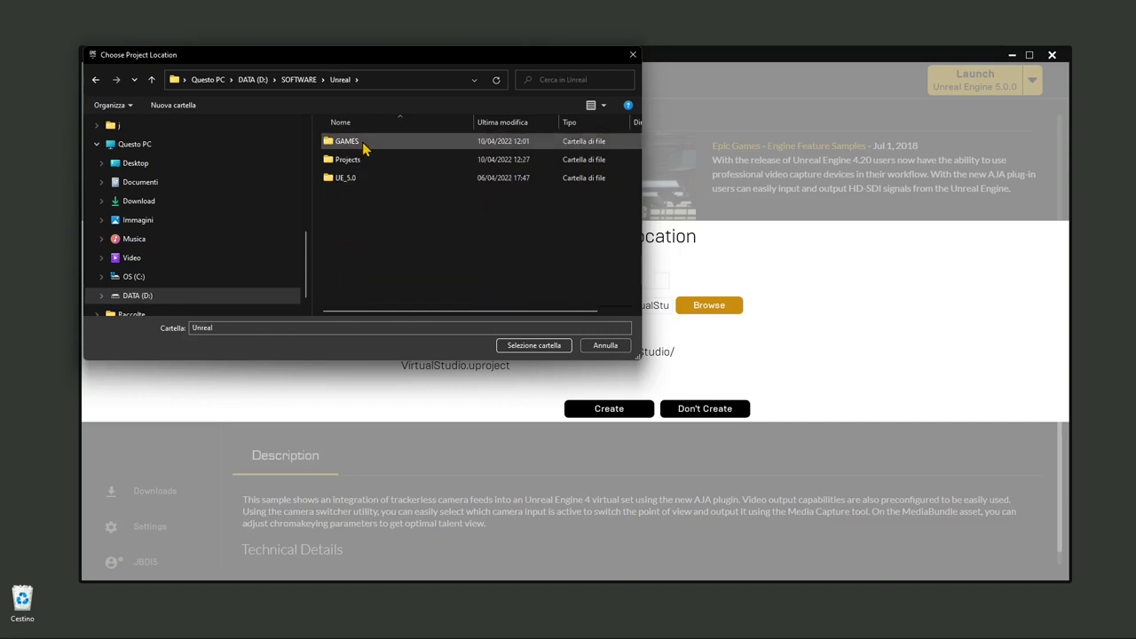
{"action": "double_click", "coordinate": [354, 164]}
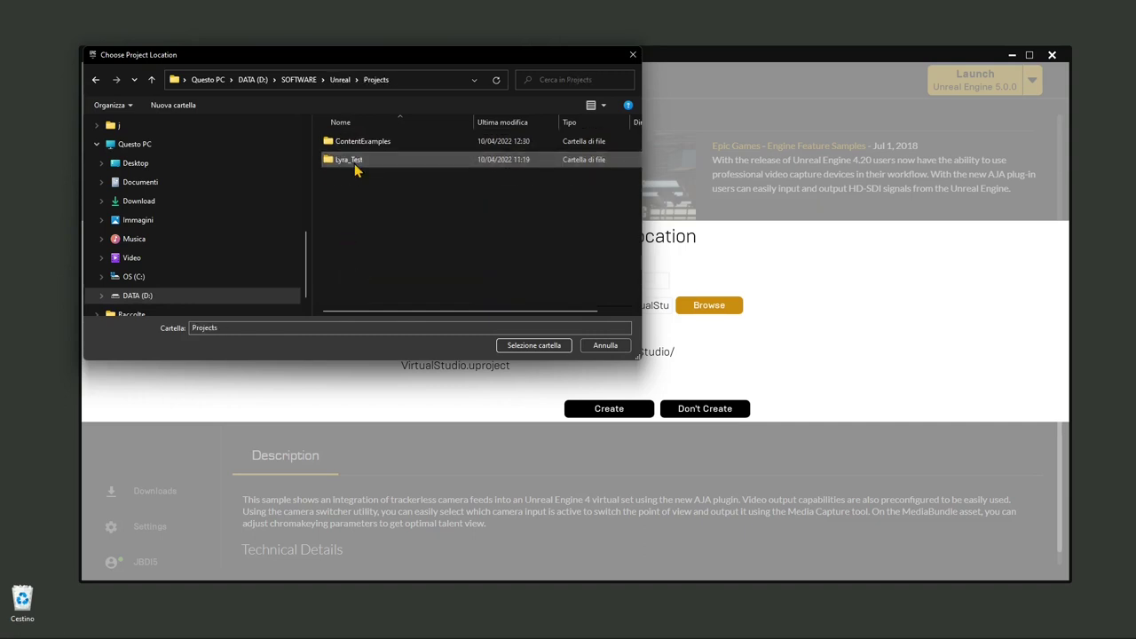
{"action": "left_click", "coordinate": [523, 347]}
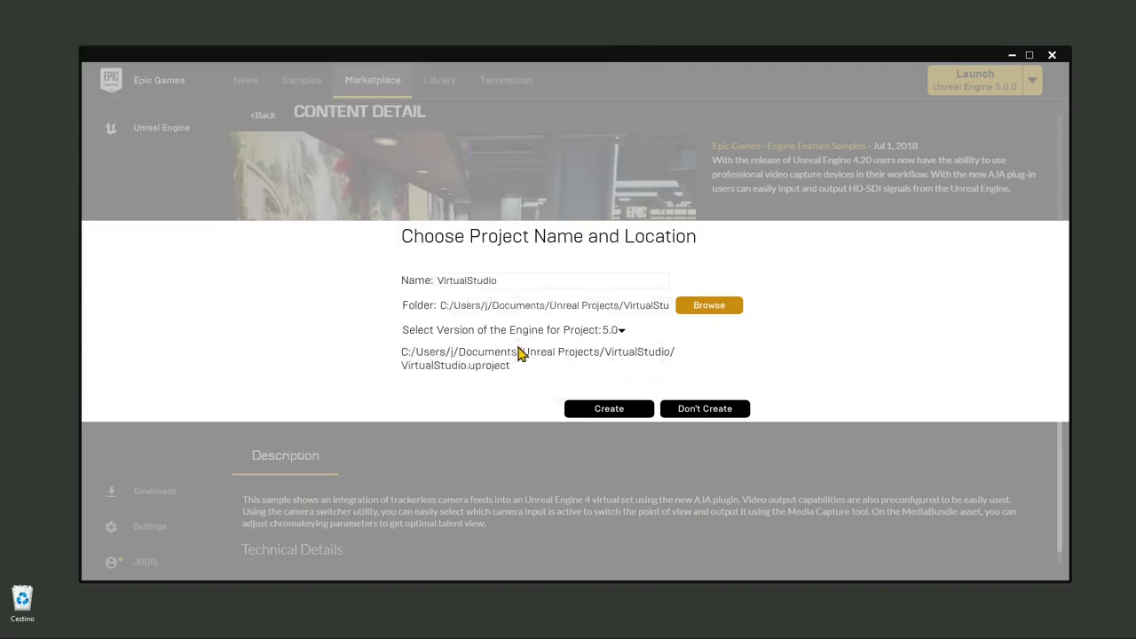
{"action": "left_click", "coordinate": [622, 406]}
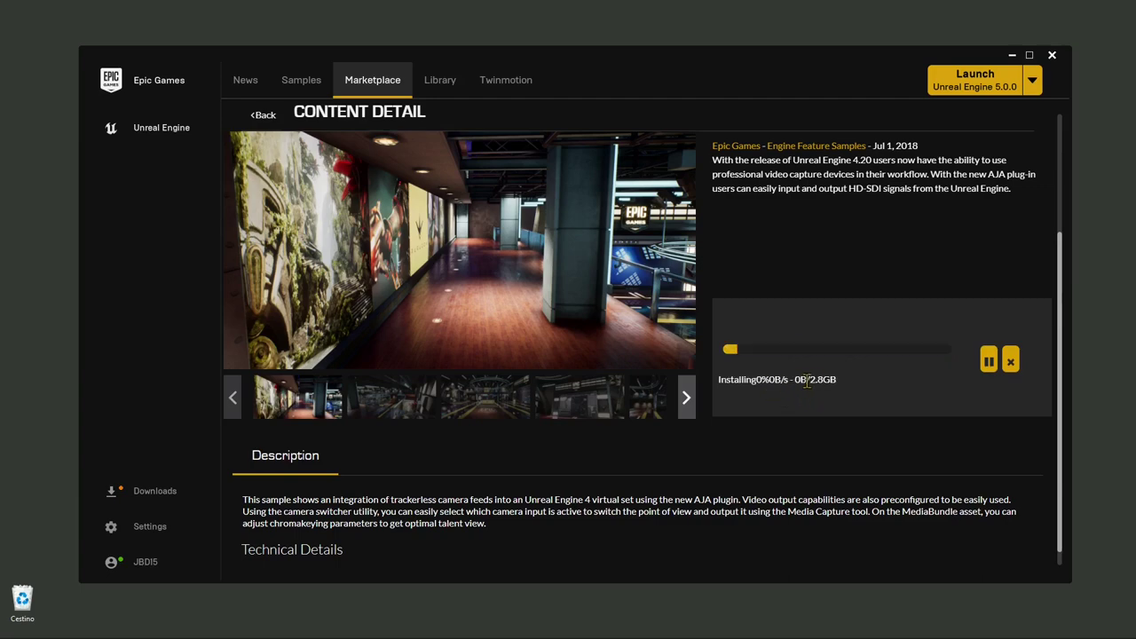
- Examine the Virtual Studio download size and its installation progress in the download tasks, then close the task details
{"action": "left_click_drag", "start_coordinate": [837, 381], "coordinate": [824, 380]}
{"action": "left_click", "coordinate": [144, 496]}
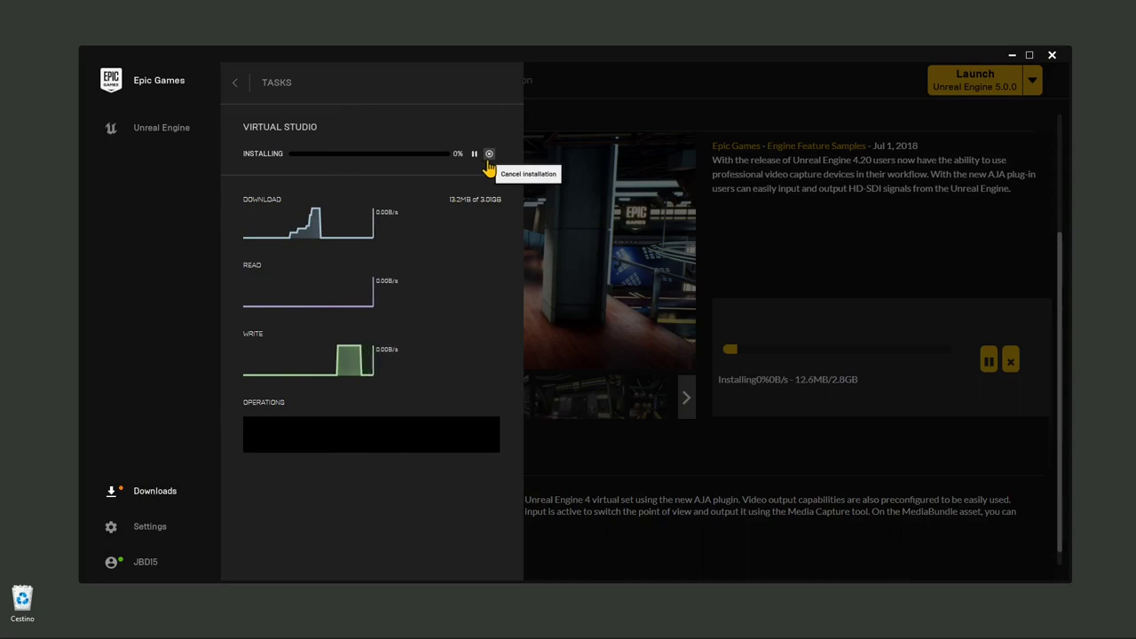
{"action": "left_click", "coordinate": [631, 112]}
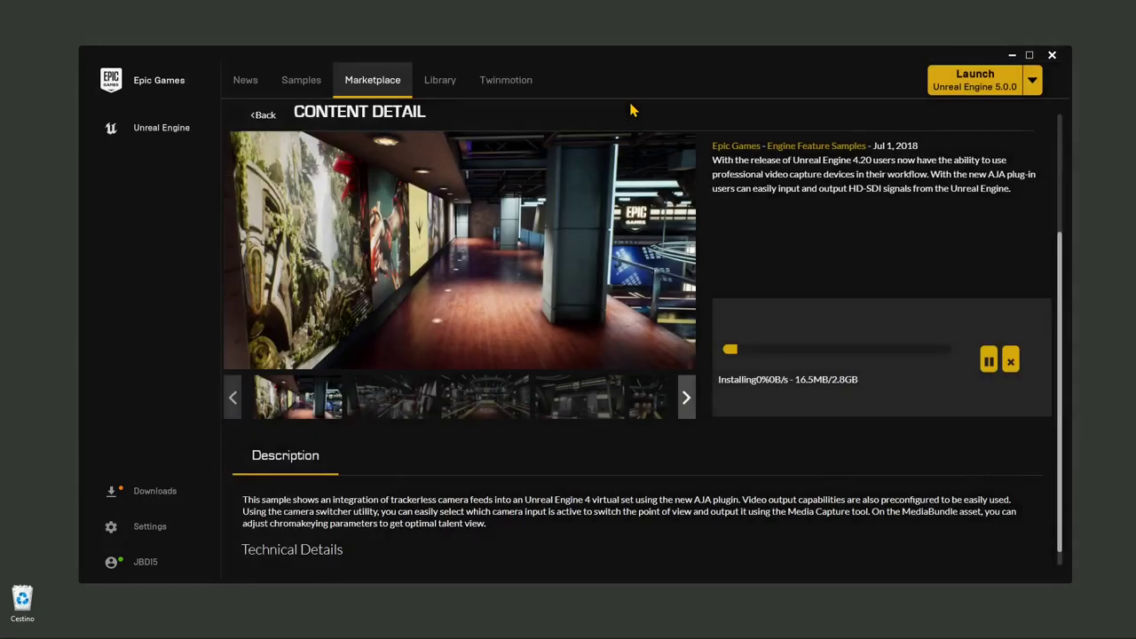
- Return to the samples overview and look through the Engine Feature Samples such as City Sample, Content Examples and MetaHumans
{"action": "left_click", "coordinate": [264, 122]}
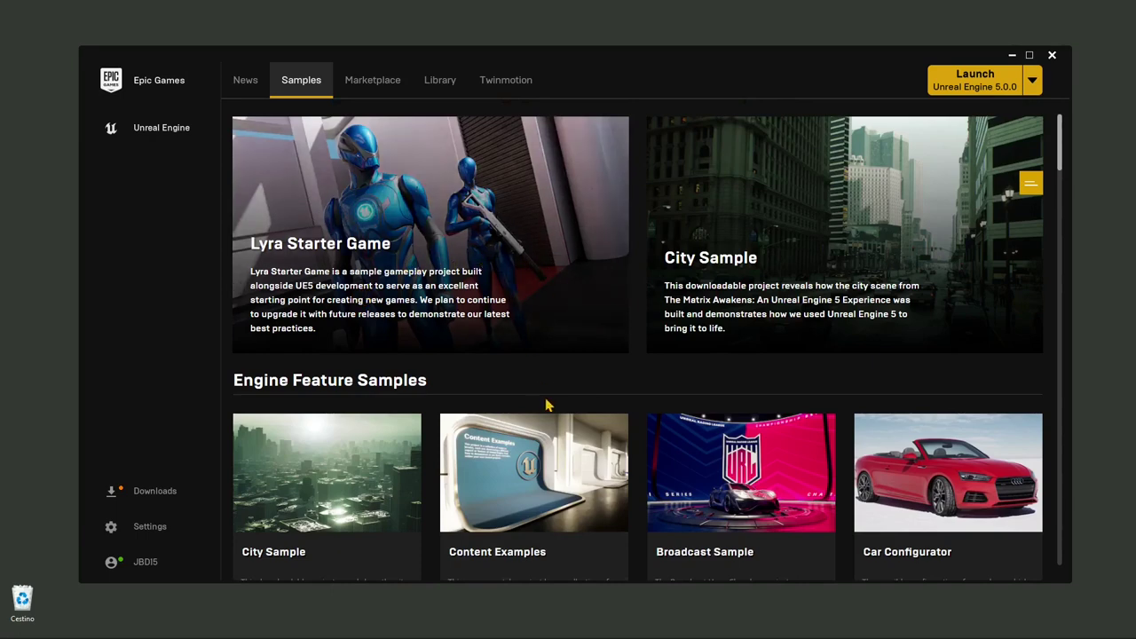
{"action": "scroll", "coordinate": [548, 401], "scroll_direction": "down", "scroll_amount": 2}
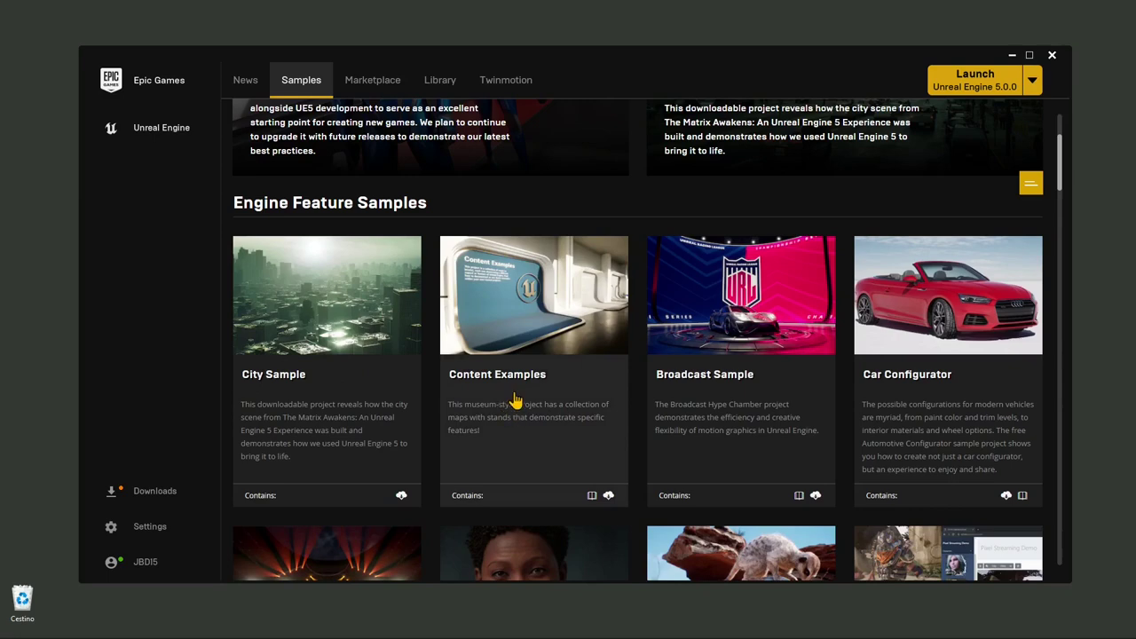
{"action": "scroll", "coordinate": [533, 435], "scroll_direction": "down", "scroll_amount": 1}
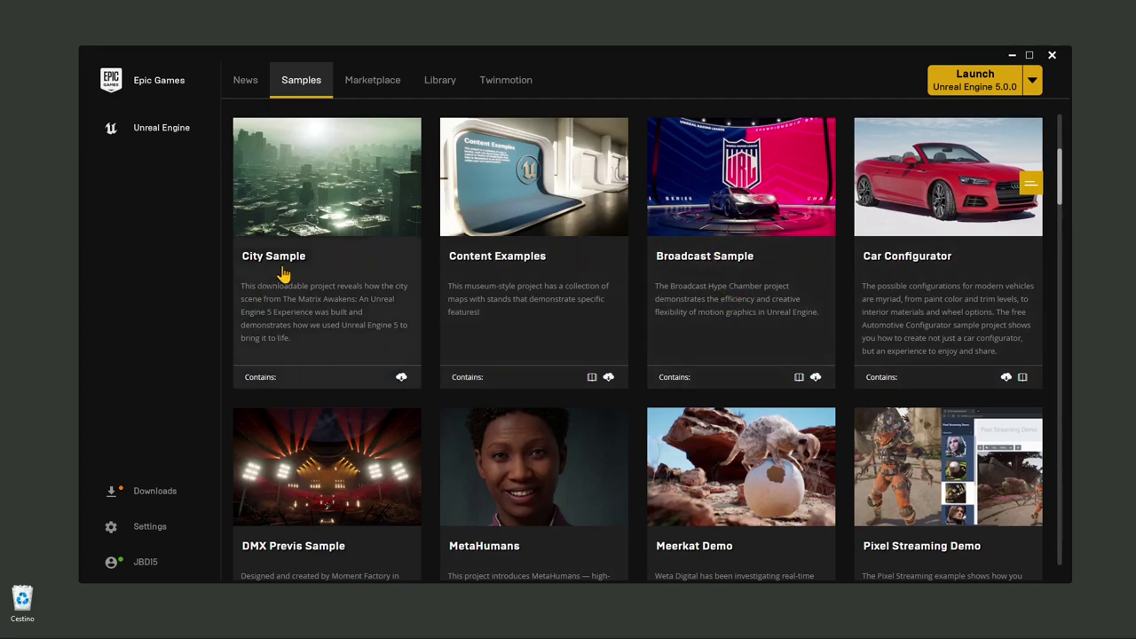
{"action": "scroll", "coordinate": [893, 398], "scroll_direction": "down", "scroll_amount": 2}
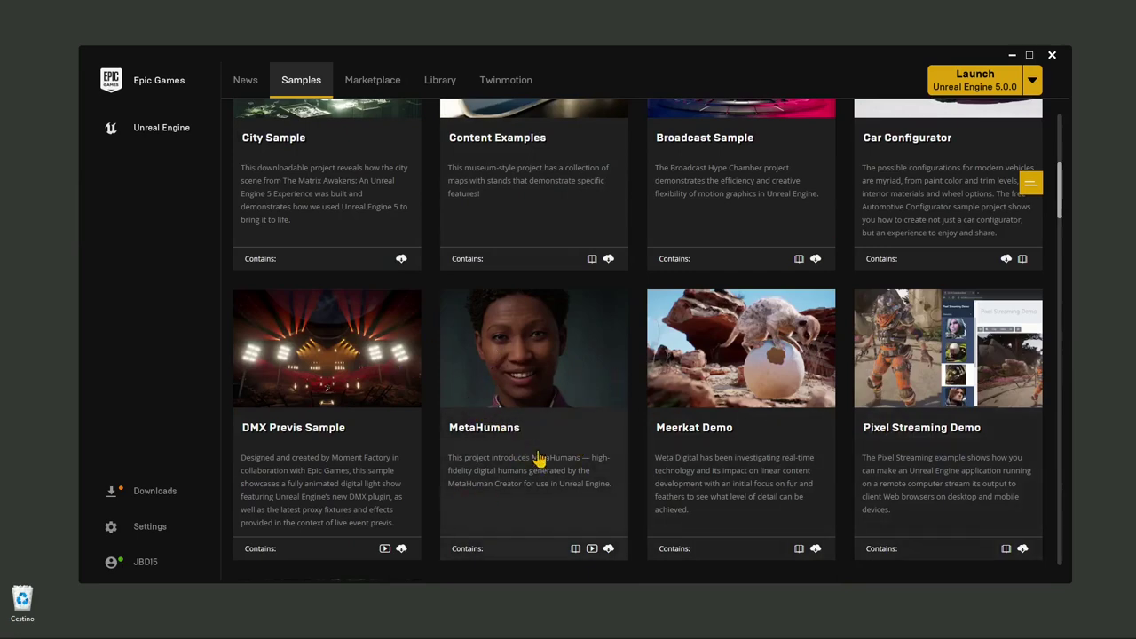
{"action": "scroll", "coordinate": [541, 454], "scroll_direction": "up", "scroll_amount": 7}
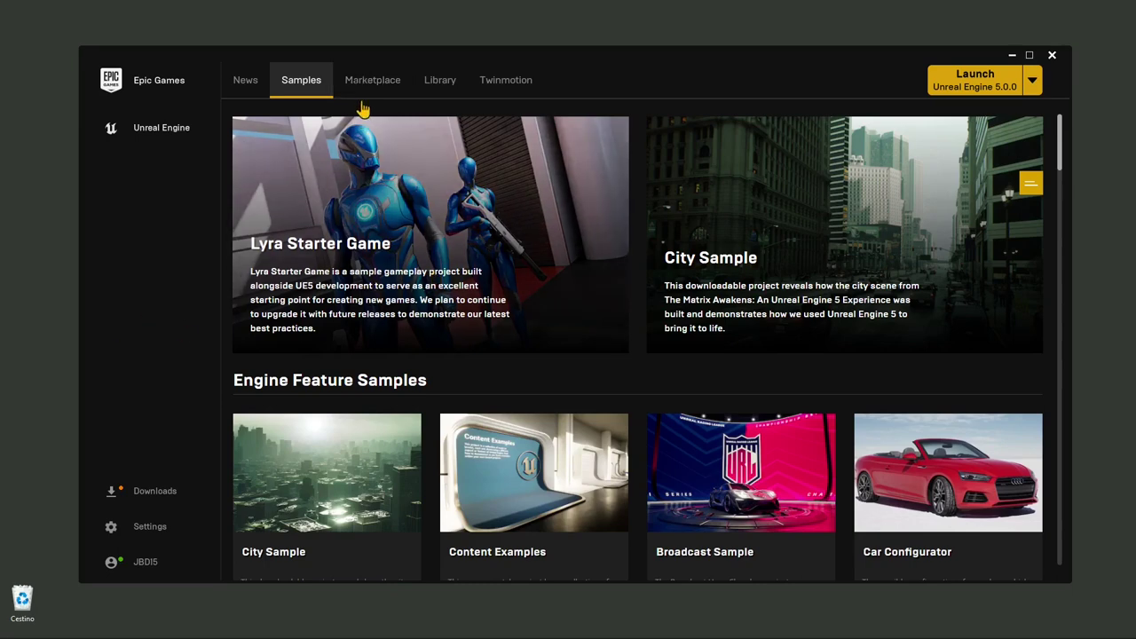
- Open the Lyra Starter Game's detail page and show the additional options for its project creation
{"action": "left_click", "coordinate": [399, 255]}
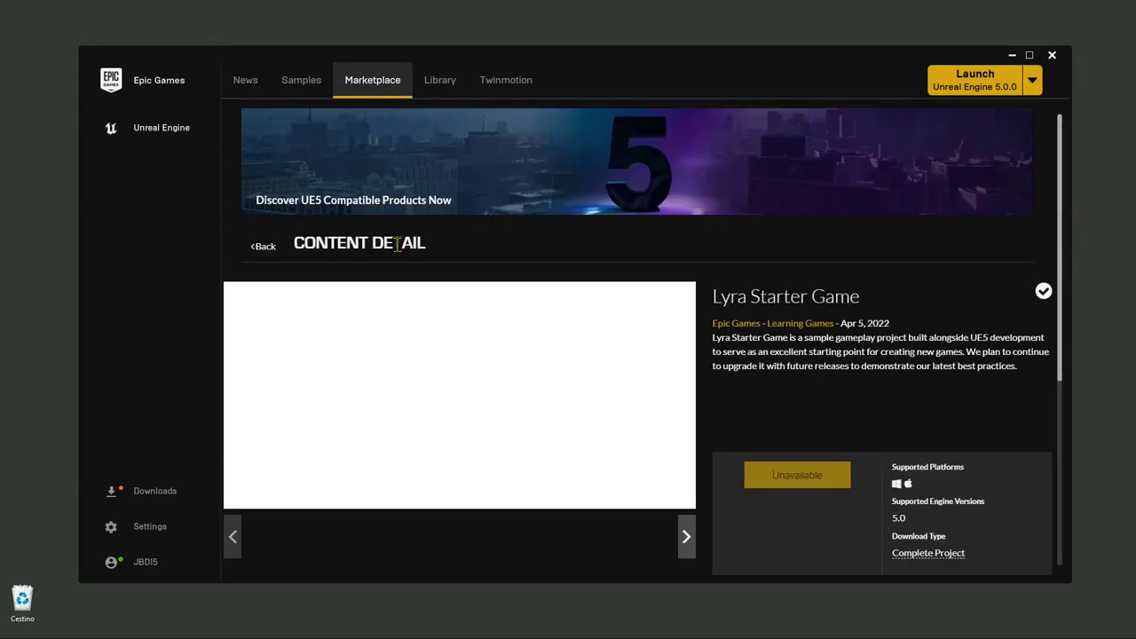
{"action": "scroll", "coordinate": [652, 359], "scroll_direction": "down", "scroll_amount": 1}
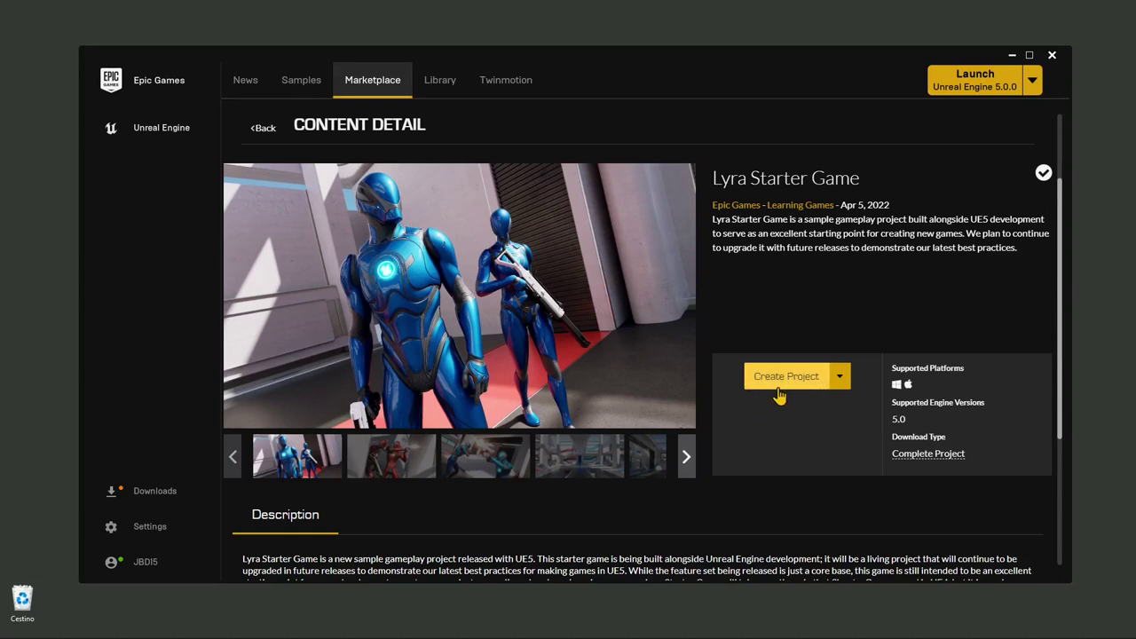
{"action": "left_click", "coordinate": [839, 377]}
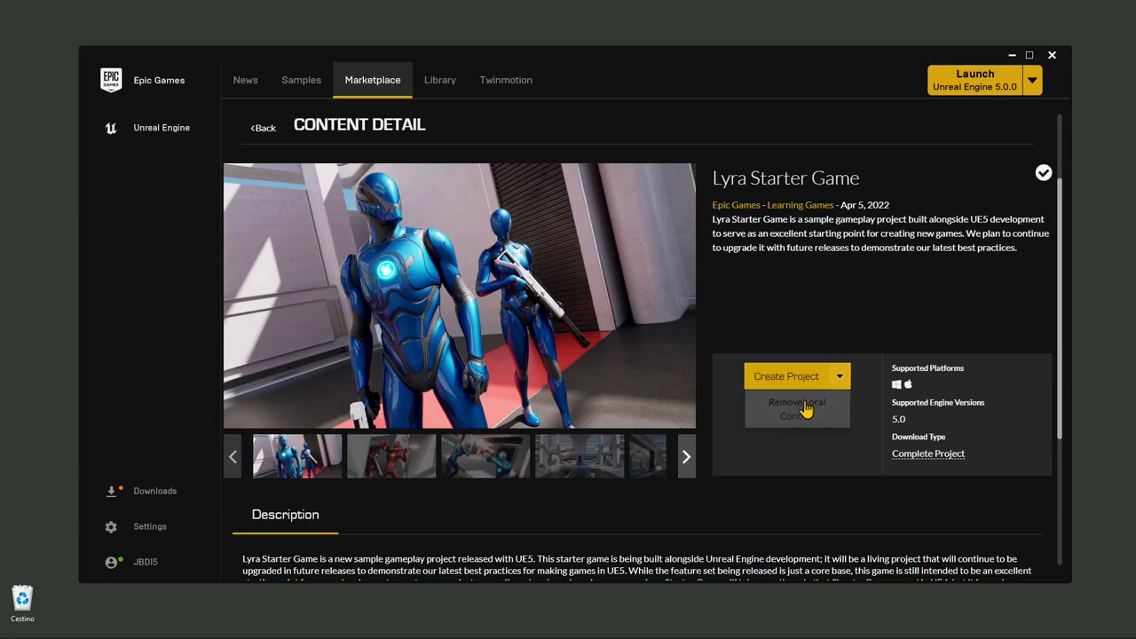
- Open the Marketplace home page and look through the Showcase and Free For The Month products
{"action": "left_click", "coordinate": [363, 90]}
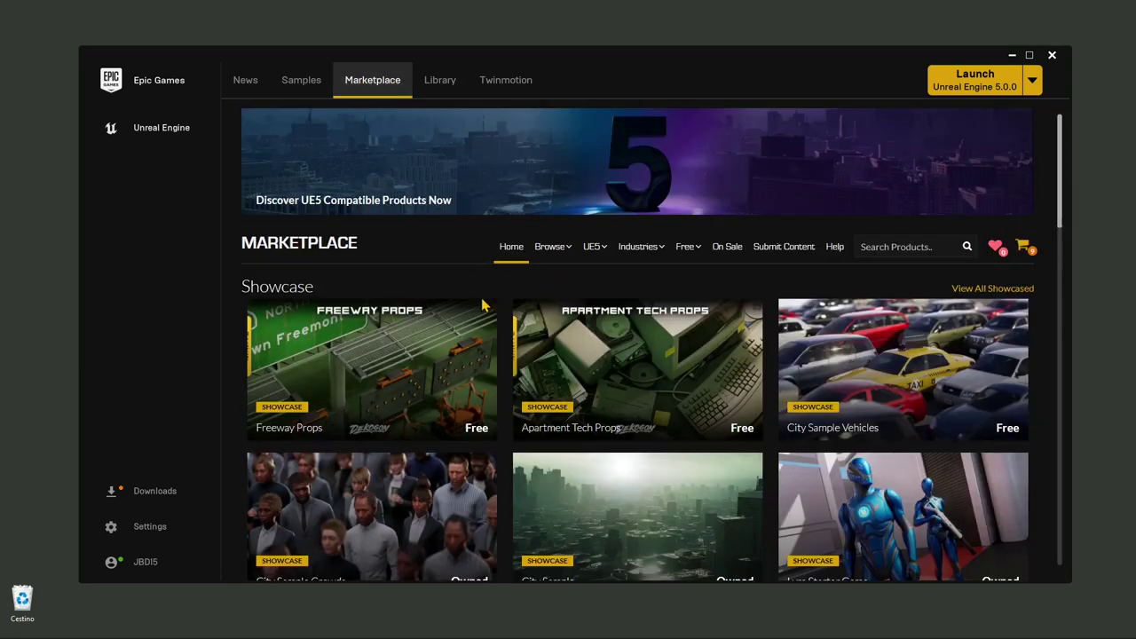
{"action": "mouse_move", "coordinate": [420, 315]}
{"action": "scroll", "coordinate": [418, 300], "scroll_direction": "down", "scroll_amount": 1}
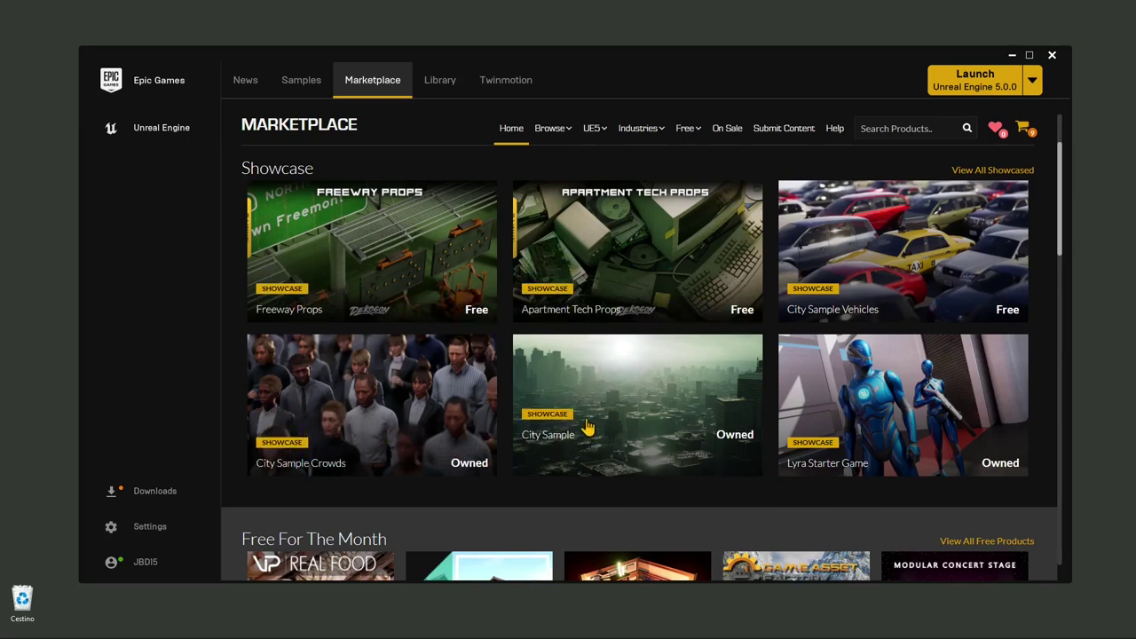
{"action": "scroll", "coordinate": [586, 426], "scroll_direction": "down", "scroll_amount": 1}
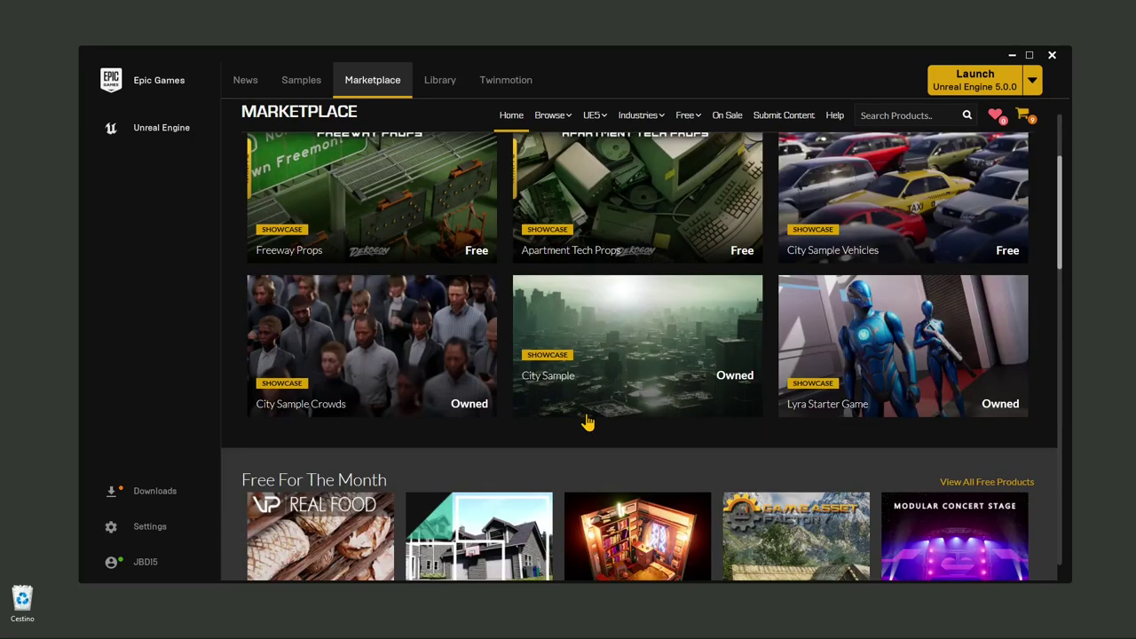
{"action": "scroll", "coordinate": [586, 423], "scroll_direction": "up", "scroll_amount": 1}
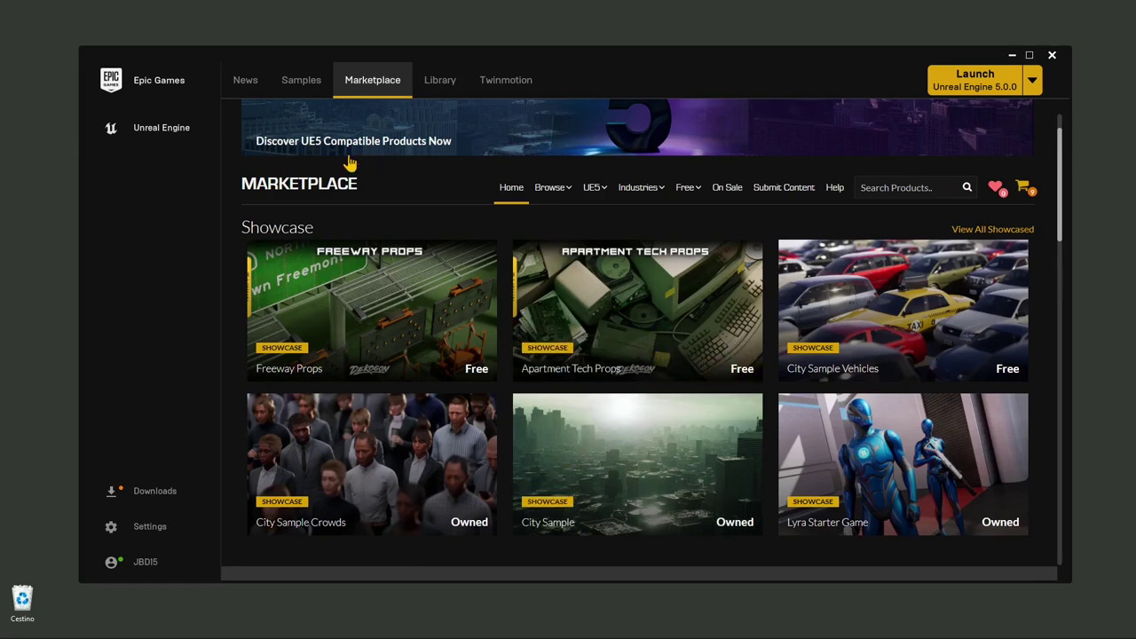
{"action": "scroll", "coordinate": [746, 333], "scroll_direction": "down", "scroll_amount": 2}
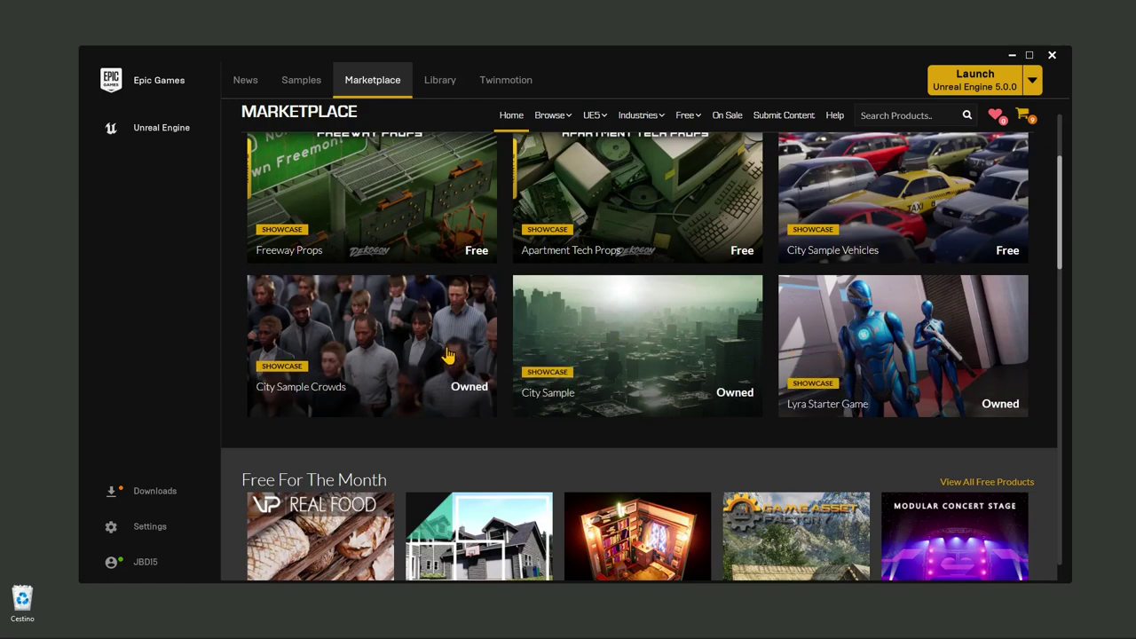
{"action": "scroll", "coordinate": [439, 355], "scroll_direction": "up", "scroll_amount": 2}
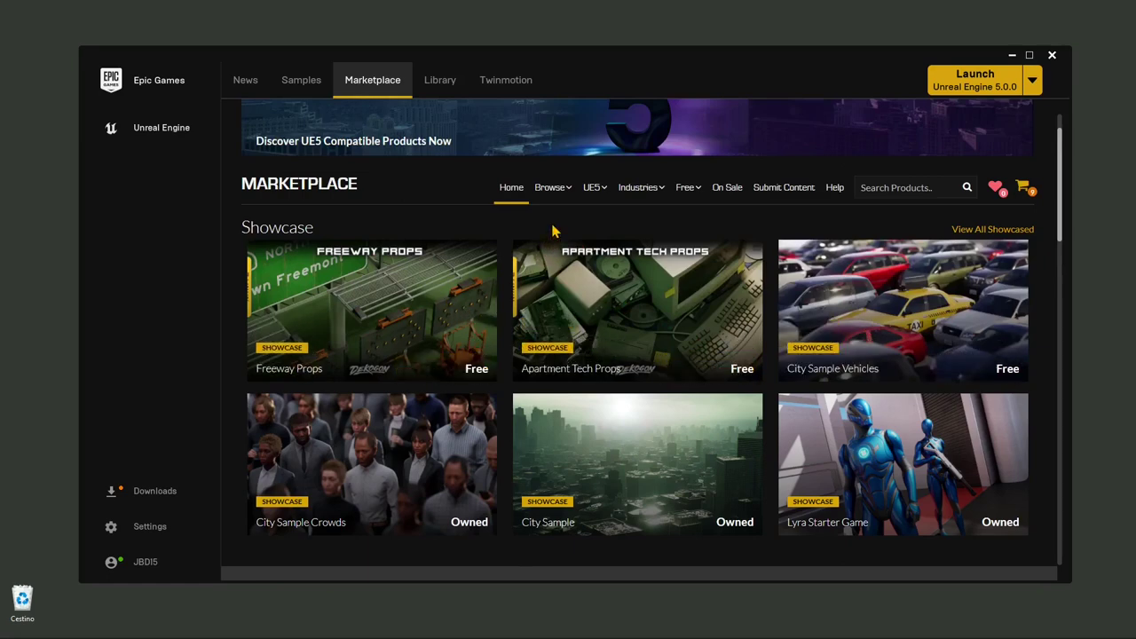
- Browse the Marketplace's Architectural Visualization category and look through its newest products and filter options
{"action": "mouse_move", "coordinate": [556, 196]}
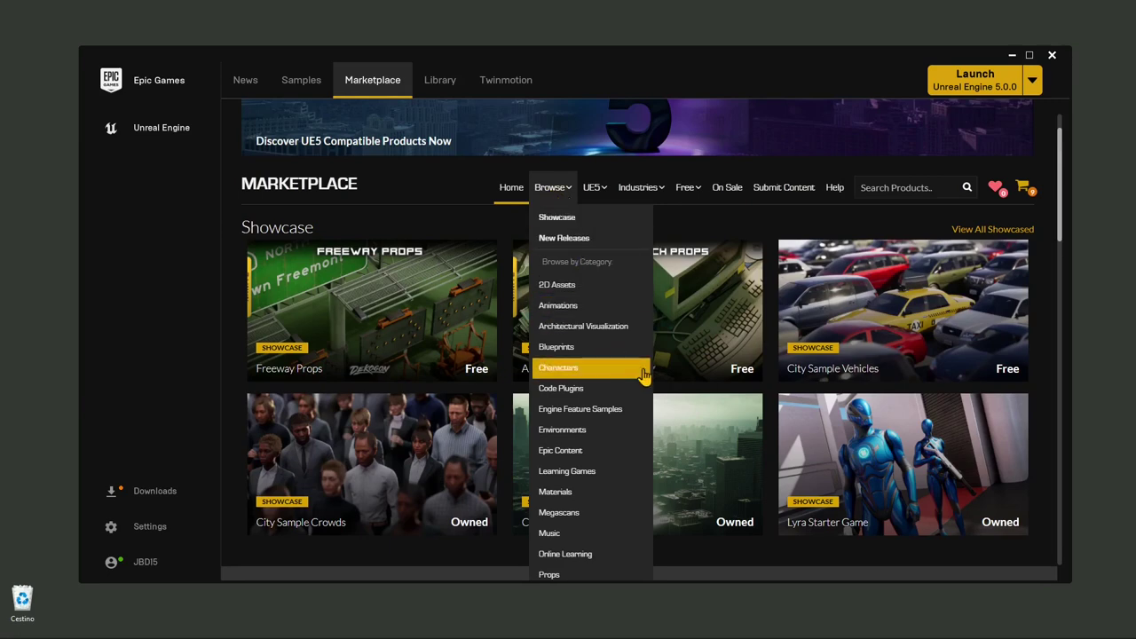
{"action": "left_click", "coordinate": [578, 334]}
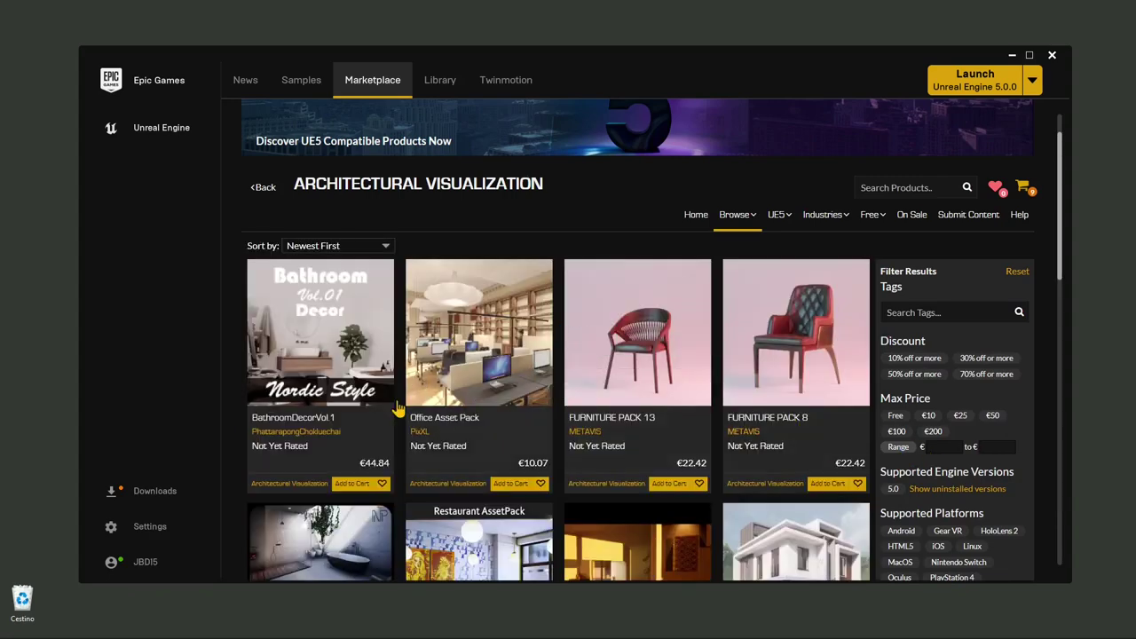
{"action": "scroll", "coordinate": [451, 423], "scroll_direction": "down", "scroll_amount": 2}
{"action": "scroll", "coordinate": [534, 465], "scroll_direction": "down", "scroll_amount": 1}
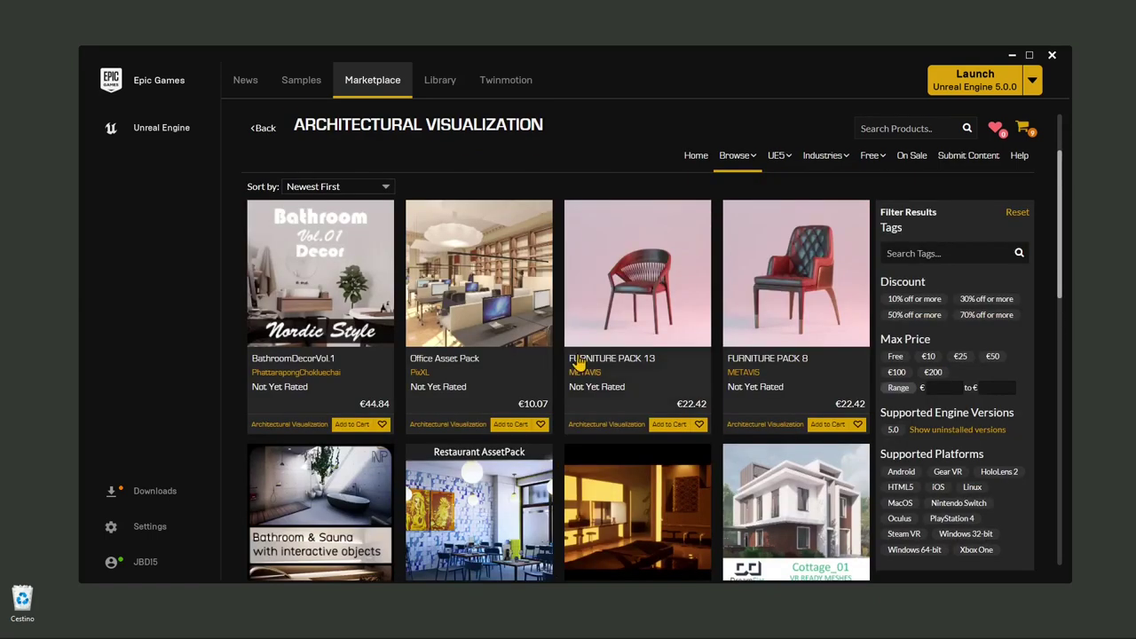
{"action": "scroll", "coordinate": [559, 468], "scroll_direction": "up", "scroll_amount": 2}
{"action": "mouse_move", "coordinate": [717, 178]}
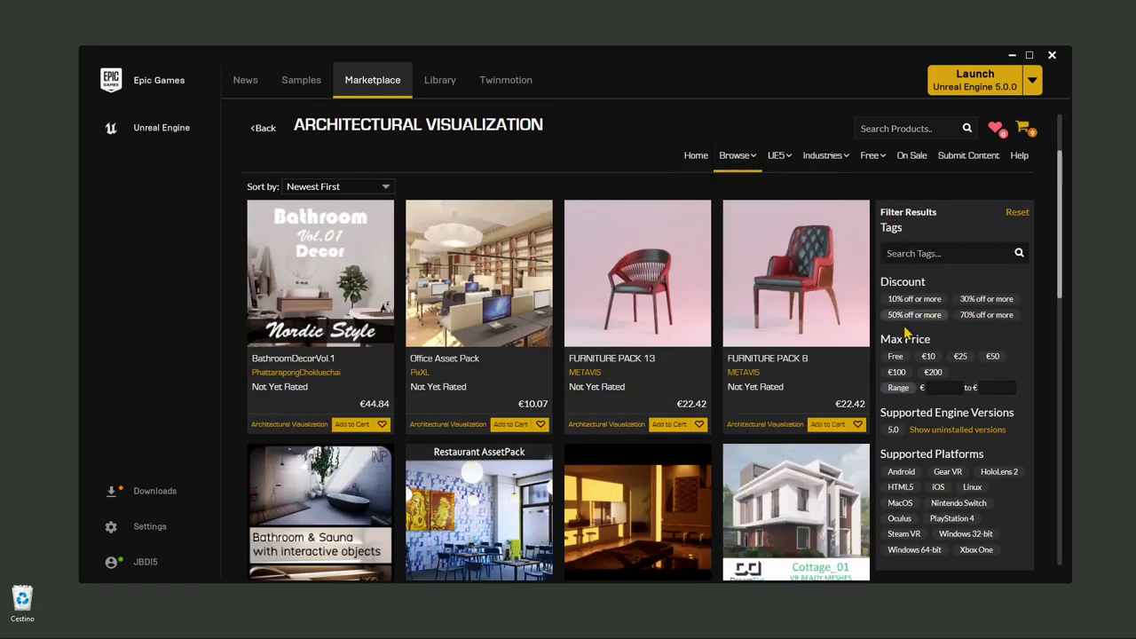
- Filter the Architectural Visualization products to Free and view the Realtime Archviz AssetPack - Bistro Restaurant Scene details
{"action": "left_click", "coordinate": [896, 357]}
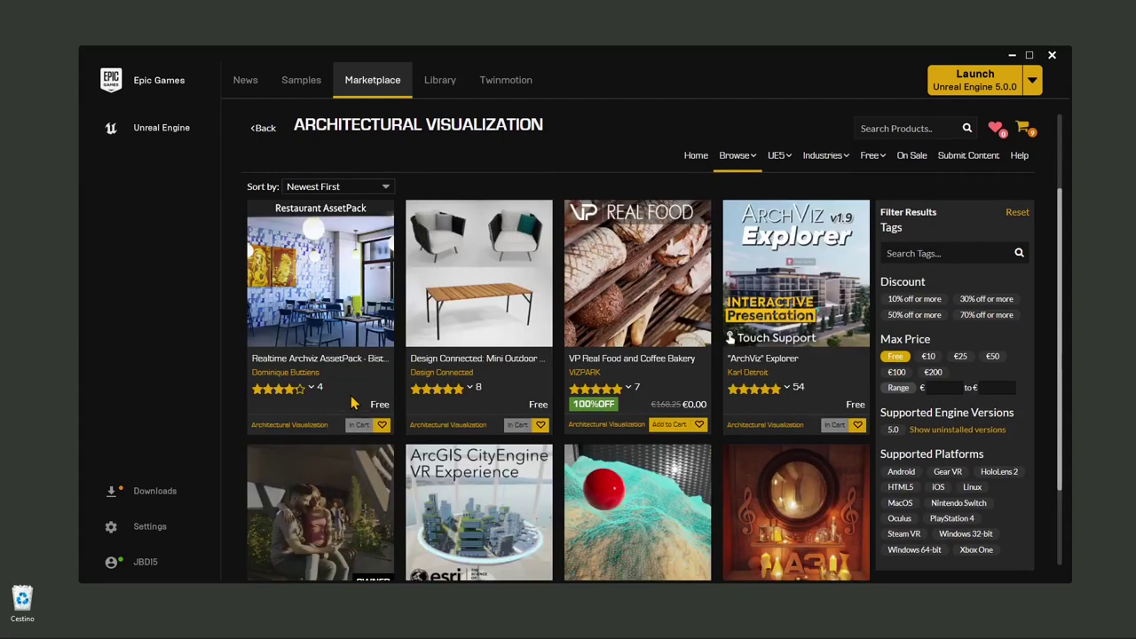
{"action": "scroll", "coordinate": [479, 355], "scroll_direction": "down", "scroll_amount": 2}
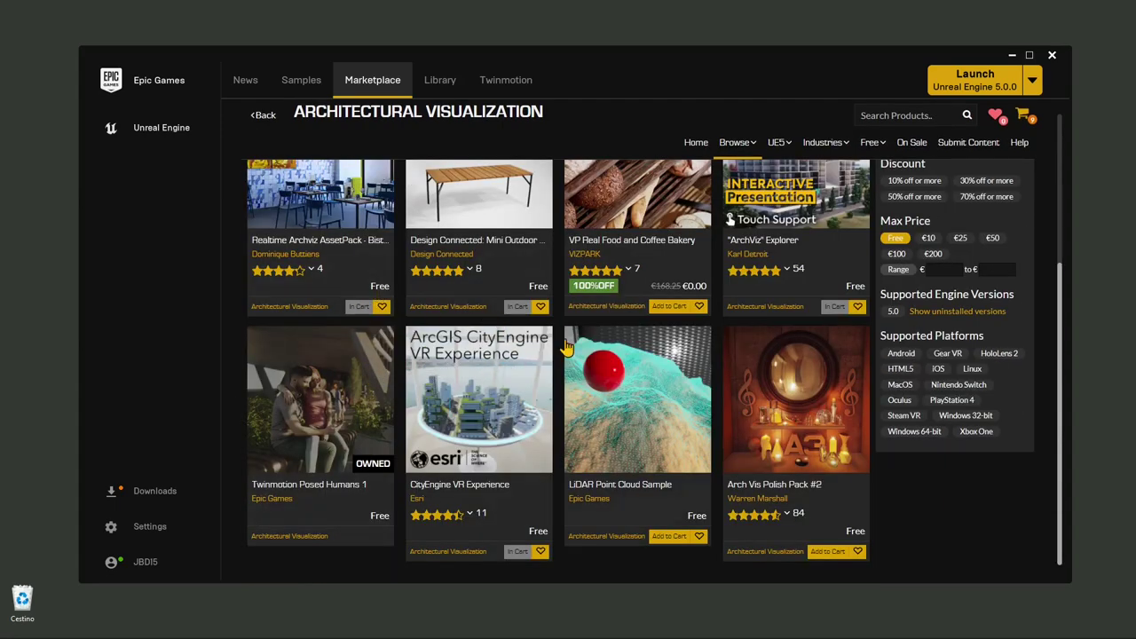
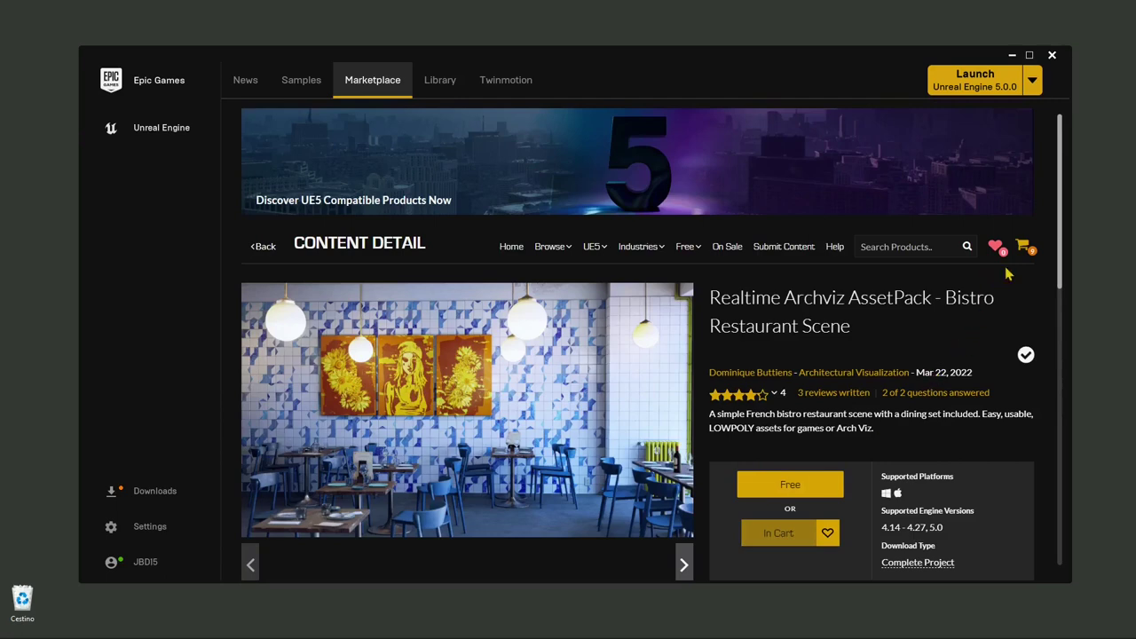
{"action": "scroll", "coordinate": [710, 502], "scroll_direction": "down", "scroll_amount": 1}
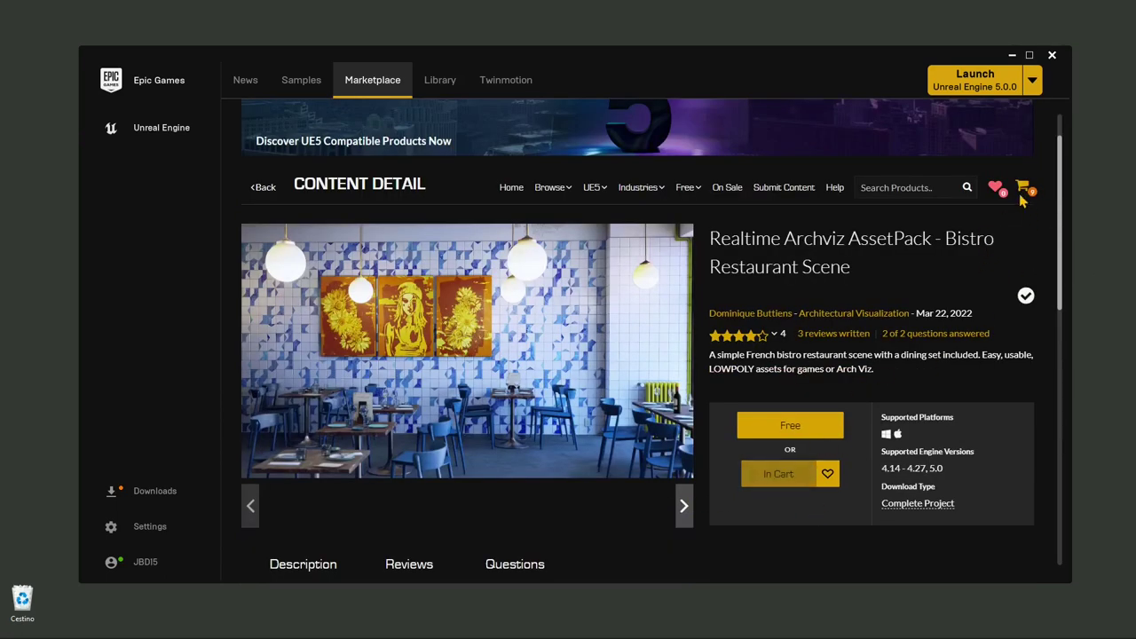
- Open the Materials category for UE5 products and look through the available material packs
{"action": "mouse_move", "coordinate": [592, 188]}
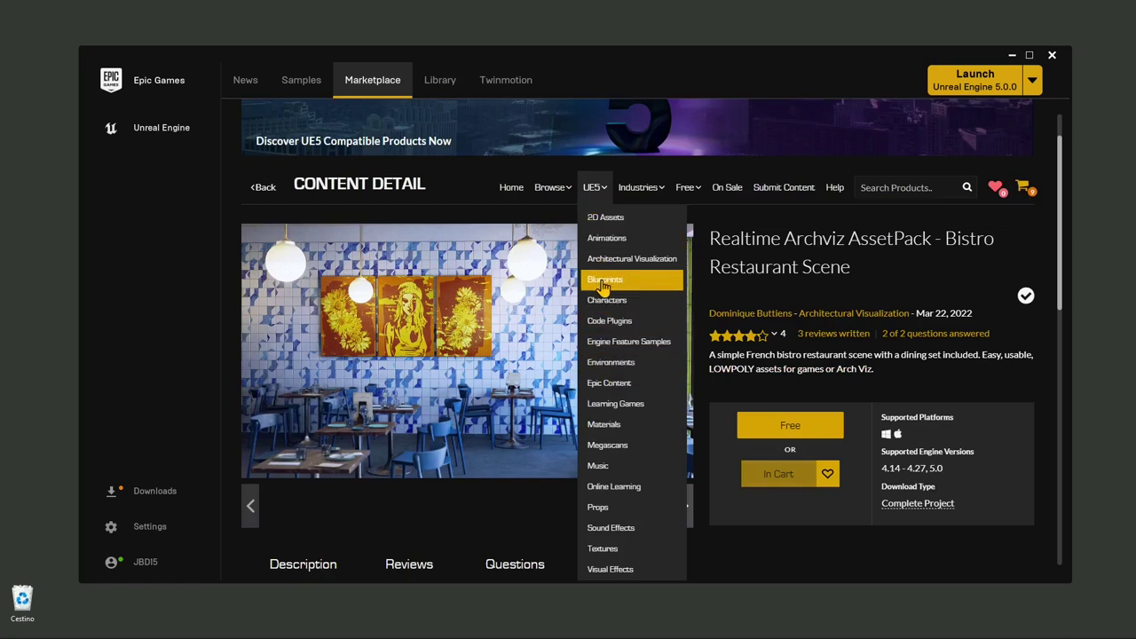
{"action": "left_click", "coordinate": [621, 432]}
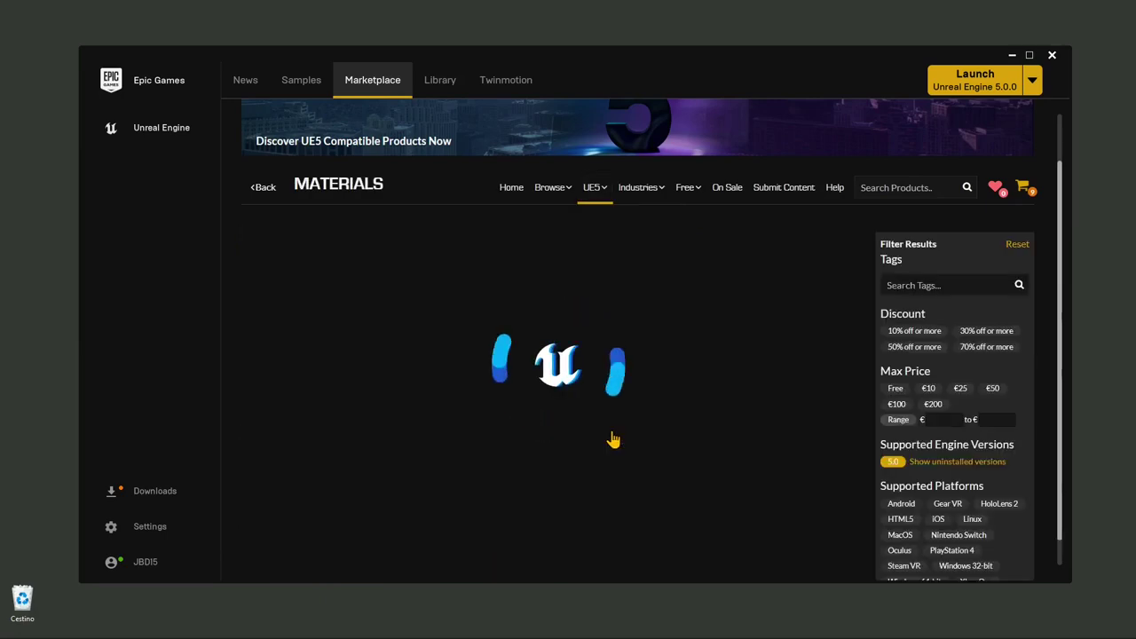
{"action": "scroll", "coordinate": [777, 293], "scroll_direction": "down", "scroll_amount": 3}
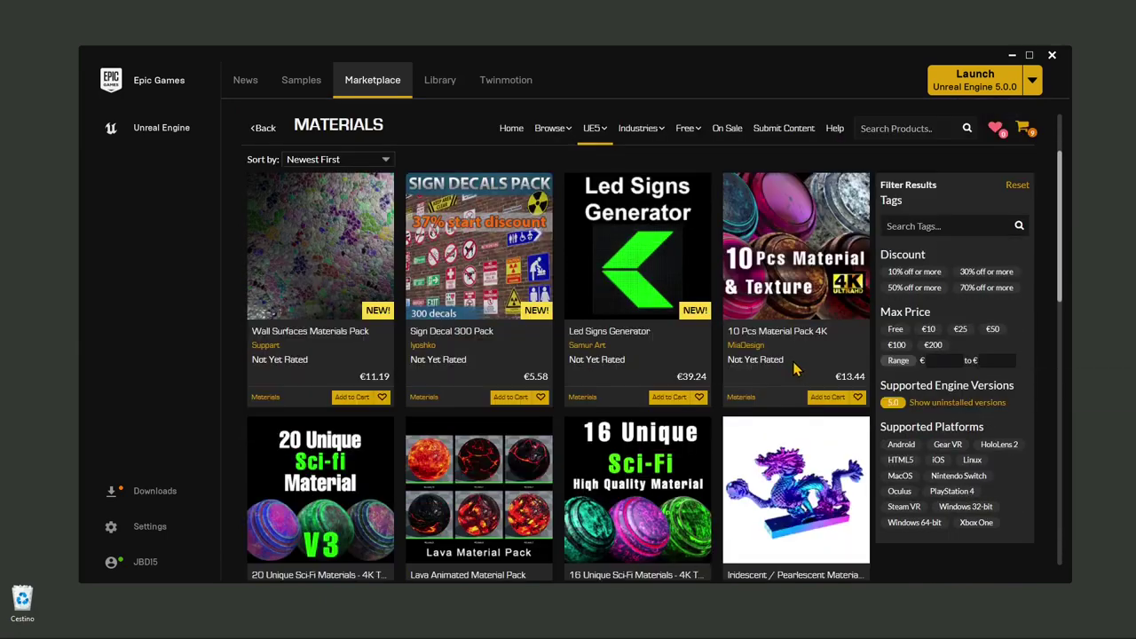
{"action": "scroll", "coordinate": [779, 391], "scroll_direction": "down", "scroll_amount": 1}
- Open the Megascans category for UE5 products and look through its free collections
{"action": "mouse_move", "coordinate": [594, 115]}
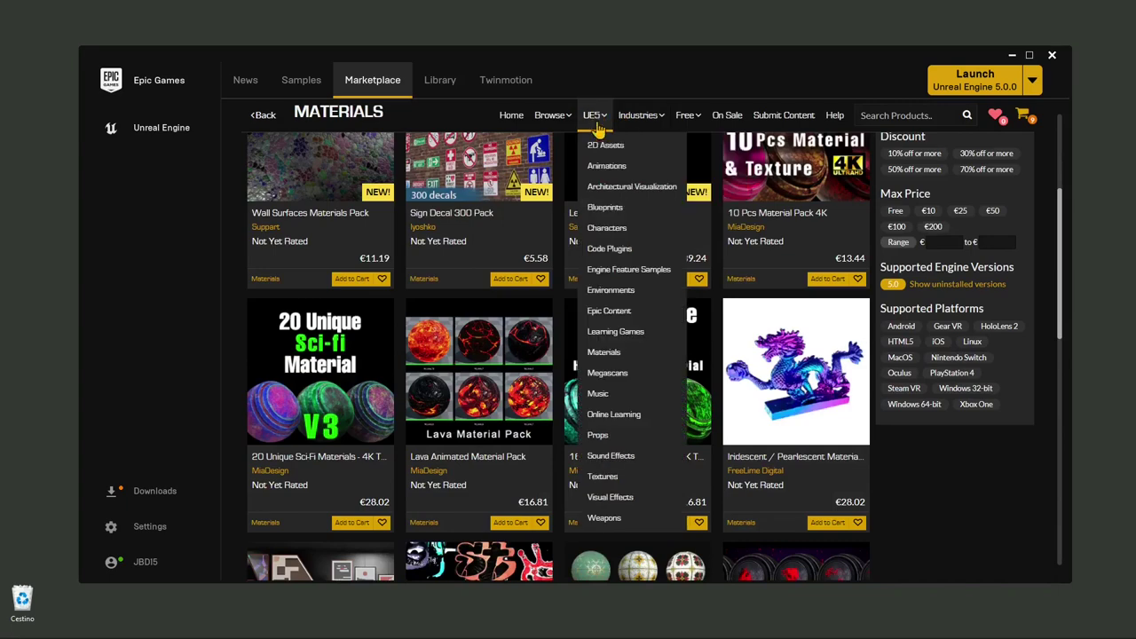
{"action": "left_click", "coordinate": [618, 377]}
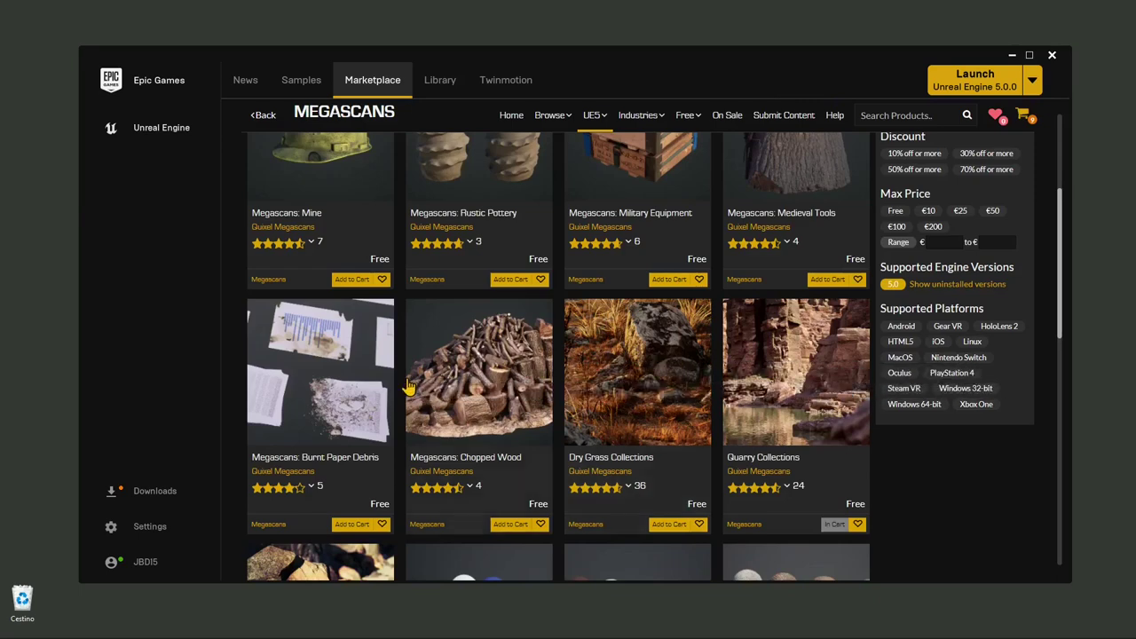
{"action": "scroll", "coordinate": [536, 432], "scroll_direction": "down", "scroll_amount": 1}
{"action": "scroll", "coordinate": [435, 426], "scroll_direction": "down", "scroll_amount": 2}
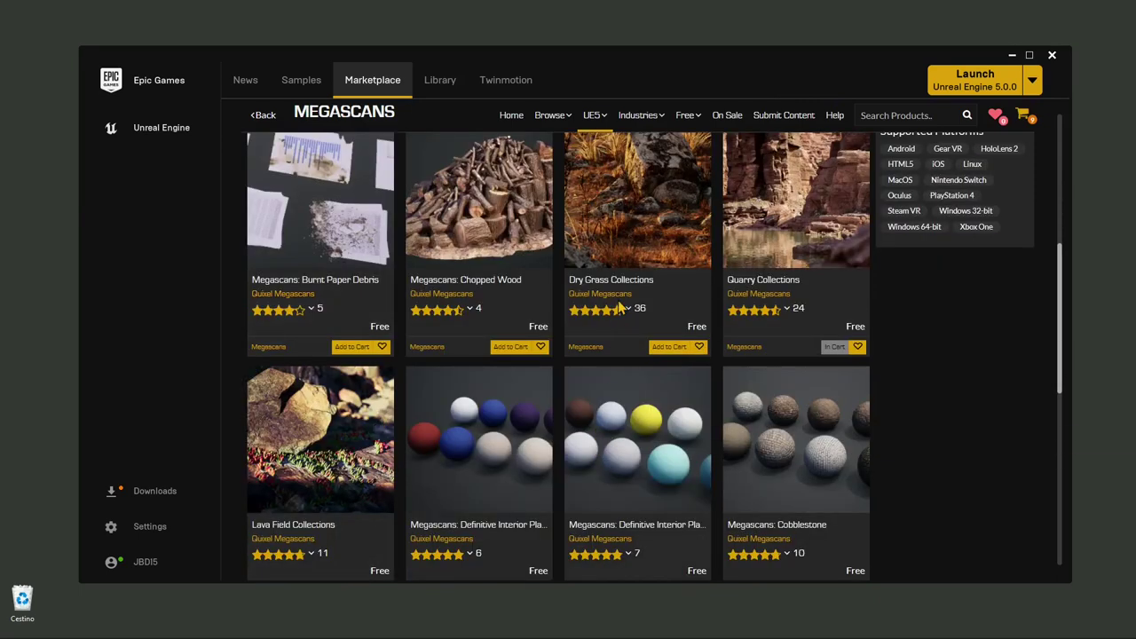
- Review the UE5 category list and show the Marketplace products for the Architecture industry
{"action": "mouse_move", "coordinate": [594, 118]}
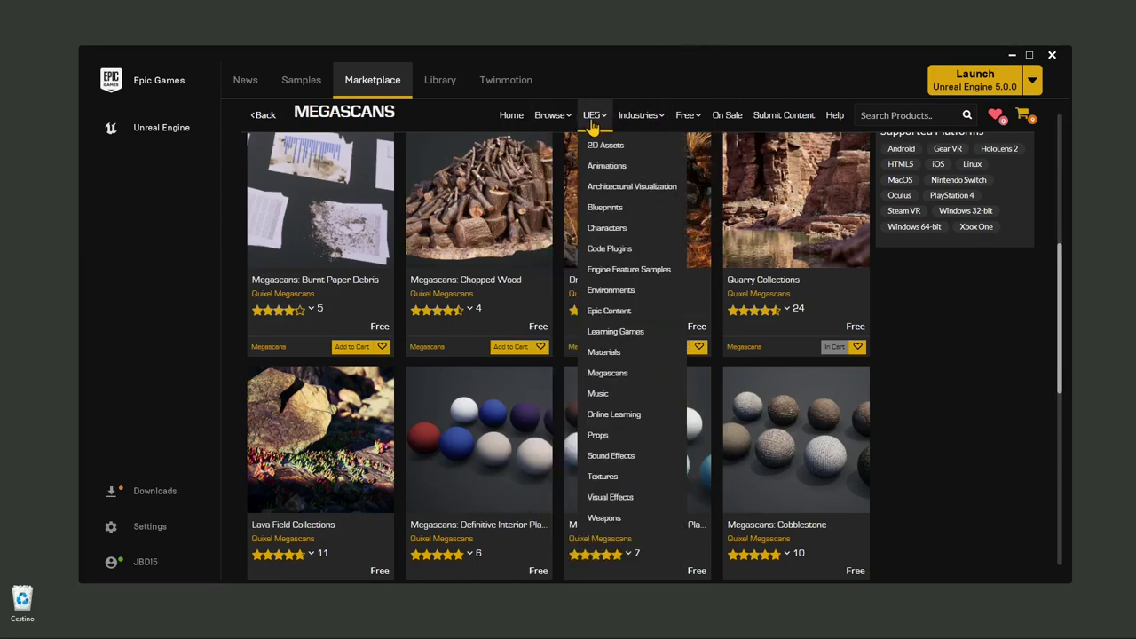
{"action": "mouse_move", "coordinate": [542, 130]}
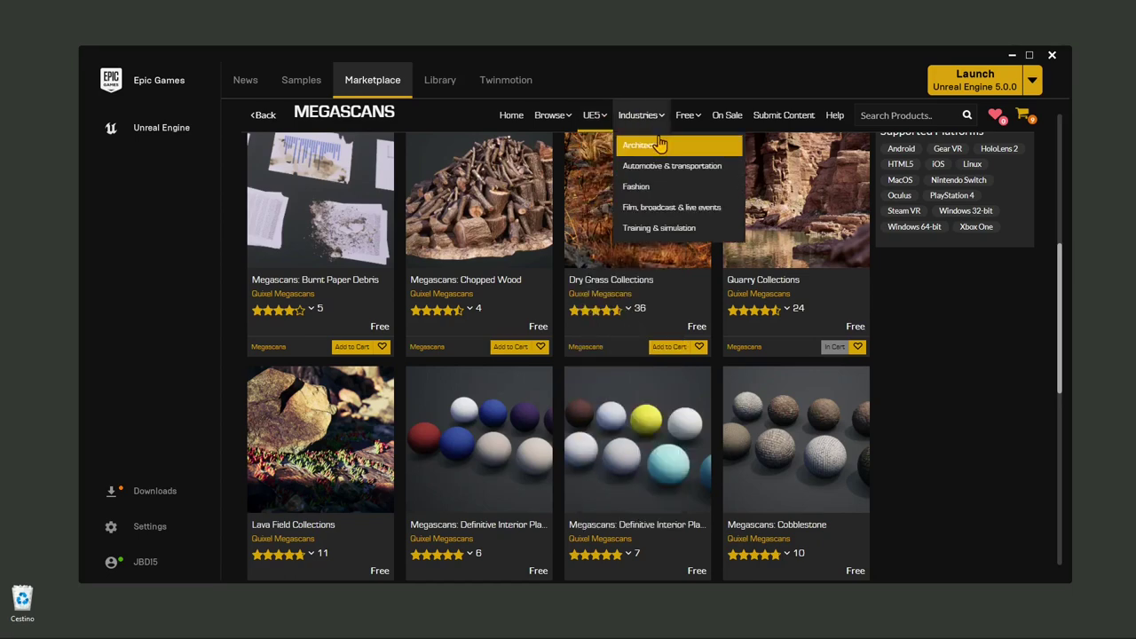
{"action": "left_click", "coordinate": [643, 142]}
{"action": "mouse_move", "coordinate": [651, 116]}
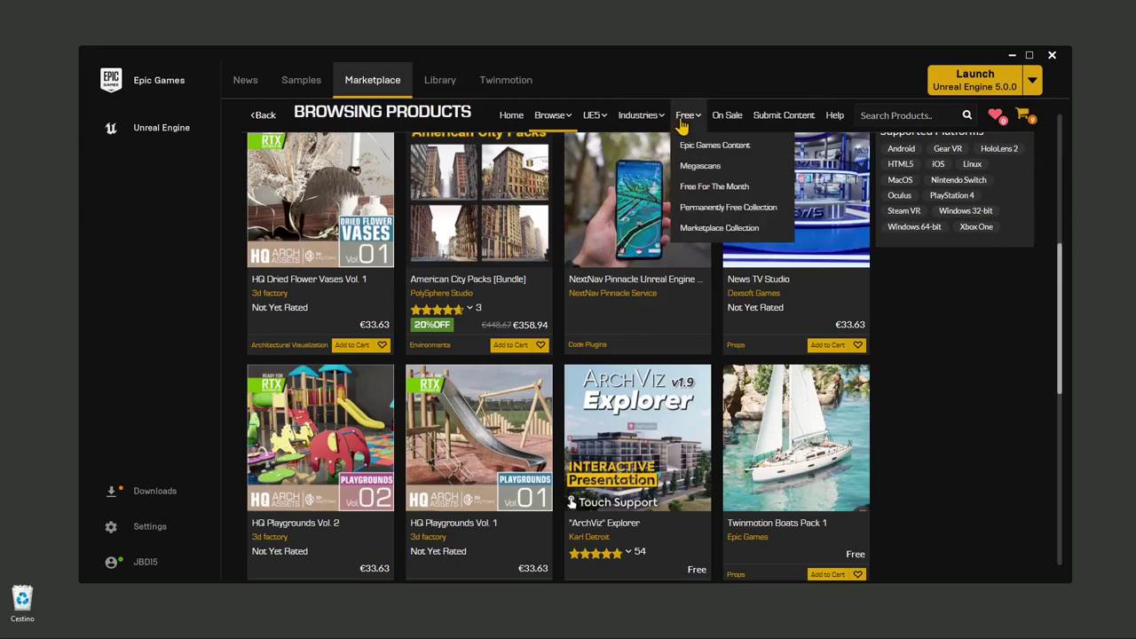
- View the free Epic Games Content in the Marketplace and show the Free For The Month products
{"action": "left_click", "coordinate": [720, 151]}
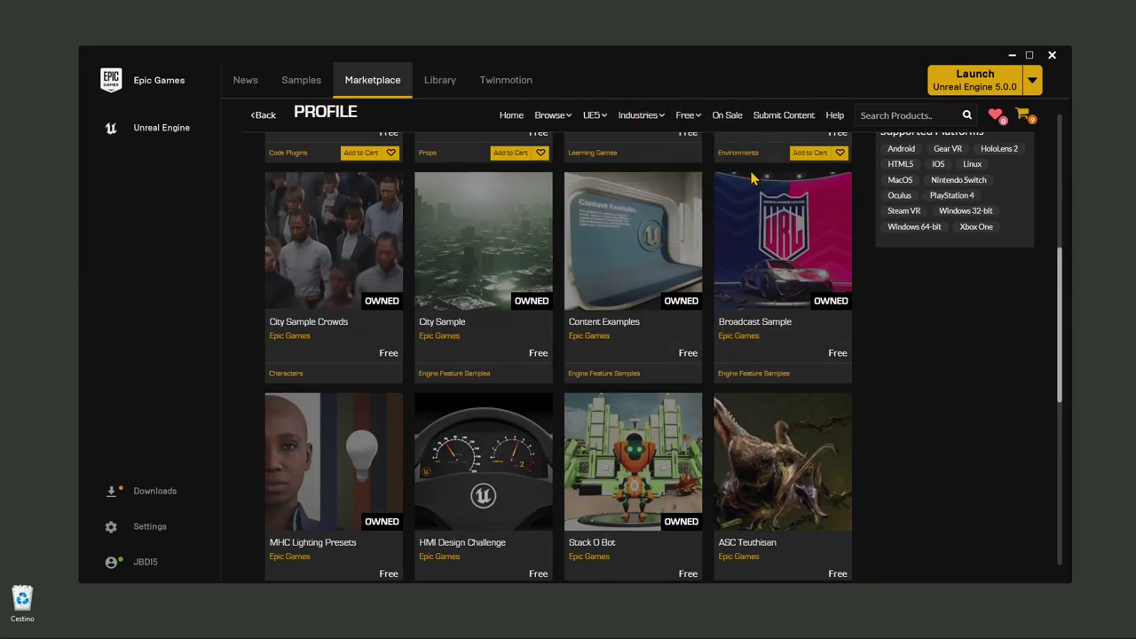
{"action": "mouse_move", "coordinate": [695, 130]}
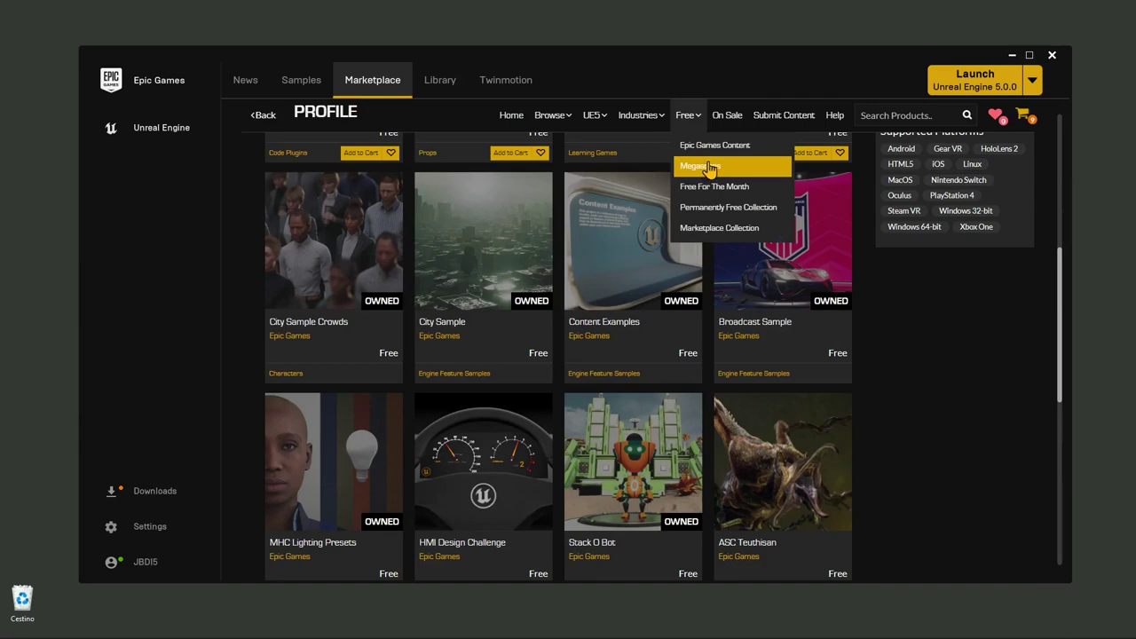
{"action": "left_click", "coordinate": [743, 188]}
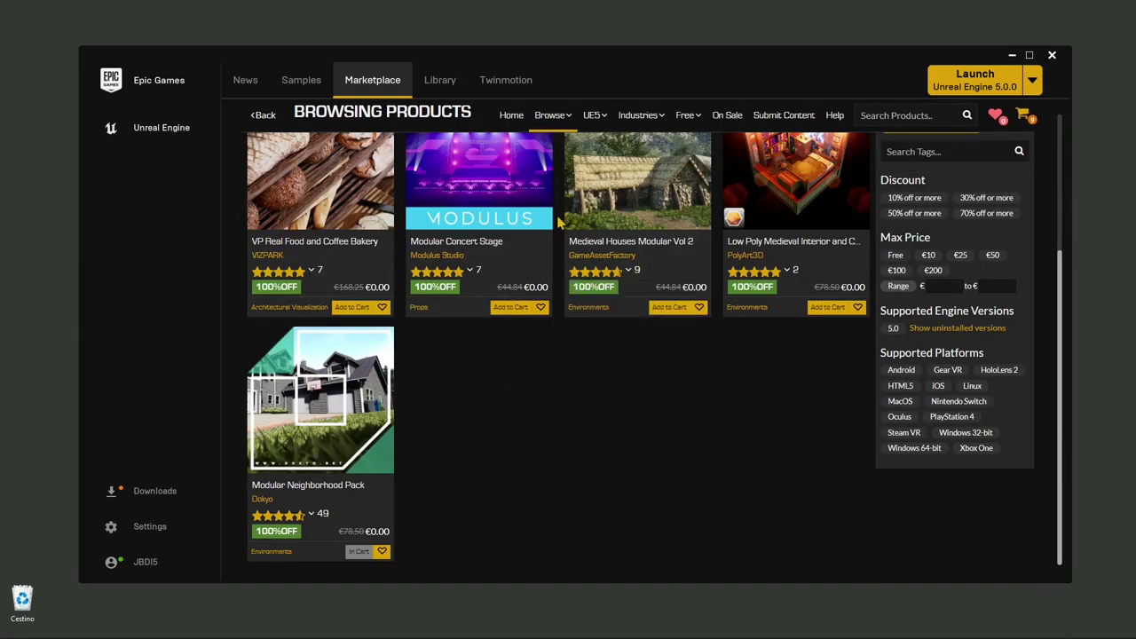
- Review the remaining free collection options, open the Submit Content page in the browser and return to the launcher
{"action": "mouse_move", "coordinate": [688, 116]}
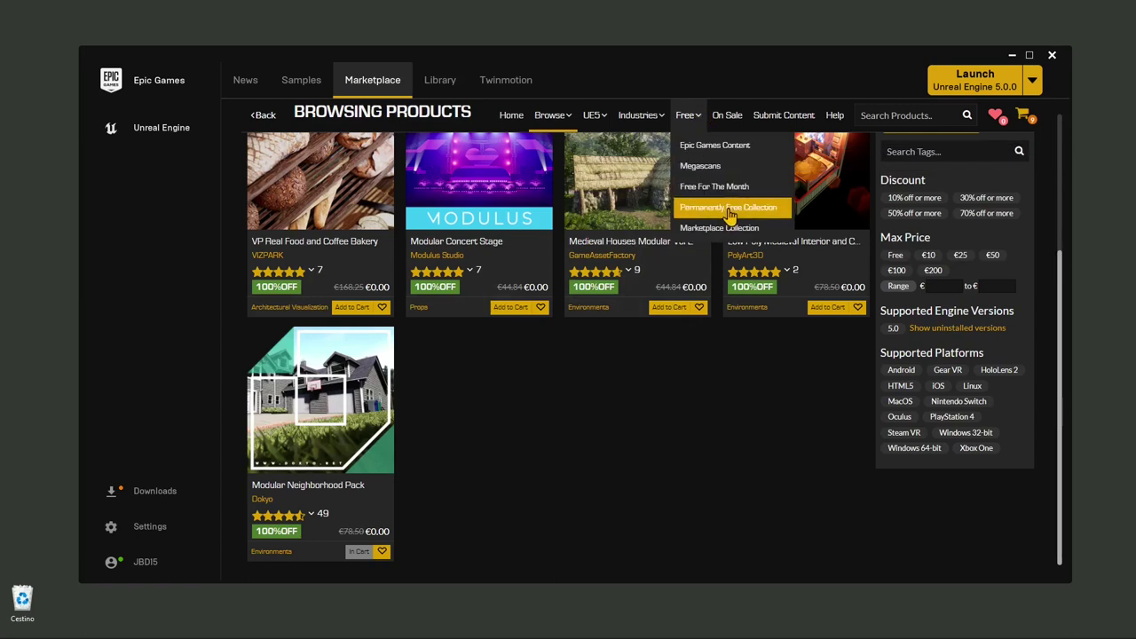
{"action": "left_click", "coordinate": [785, 119]}
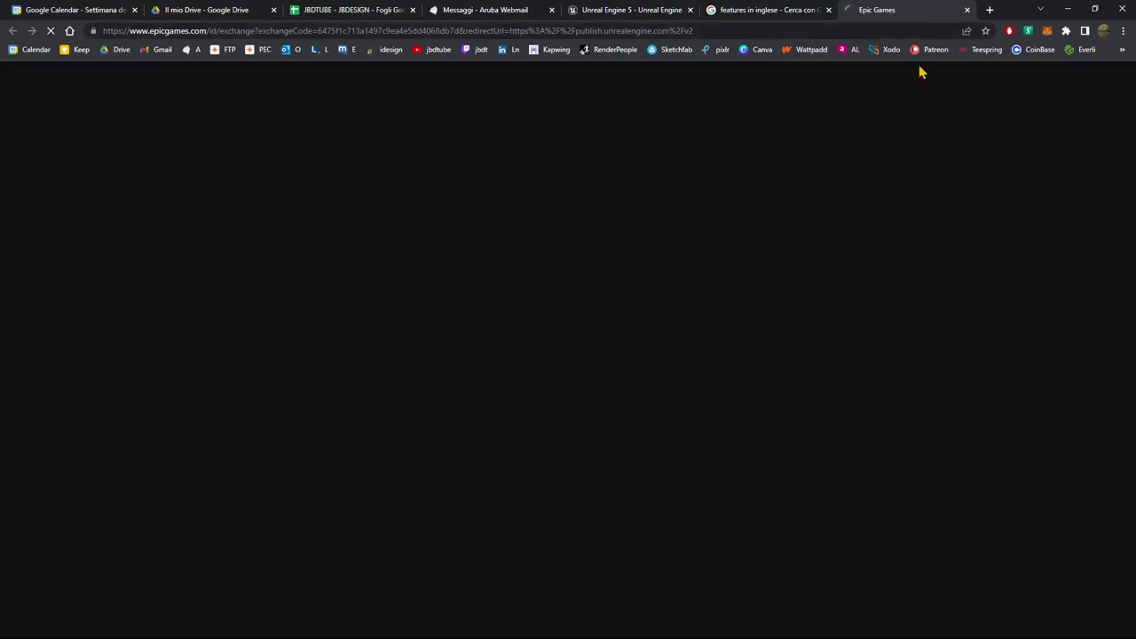
{"action": "left_click", "coordinate": [1068, 10]}
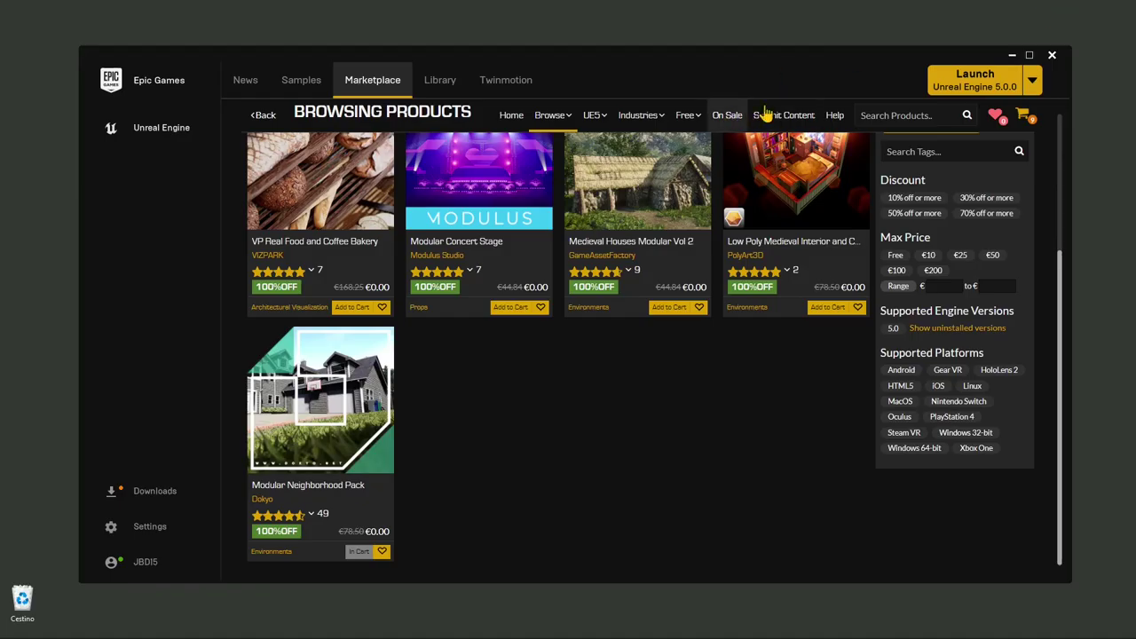
- Search the Marketplace for "chair" and limit the results to Free products
{"action": "scroll", "coordinate": [801, 144], "scroll_direction": "up", "scroll_amount": 2}
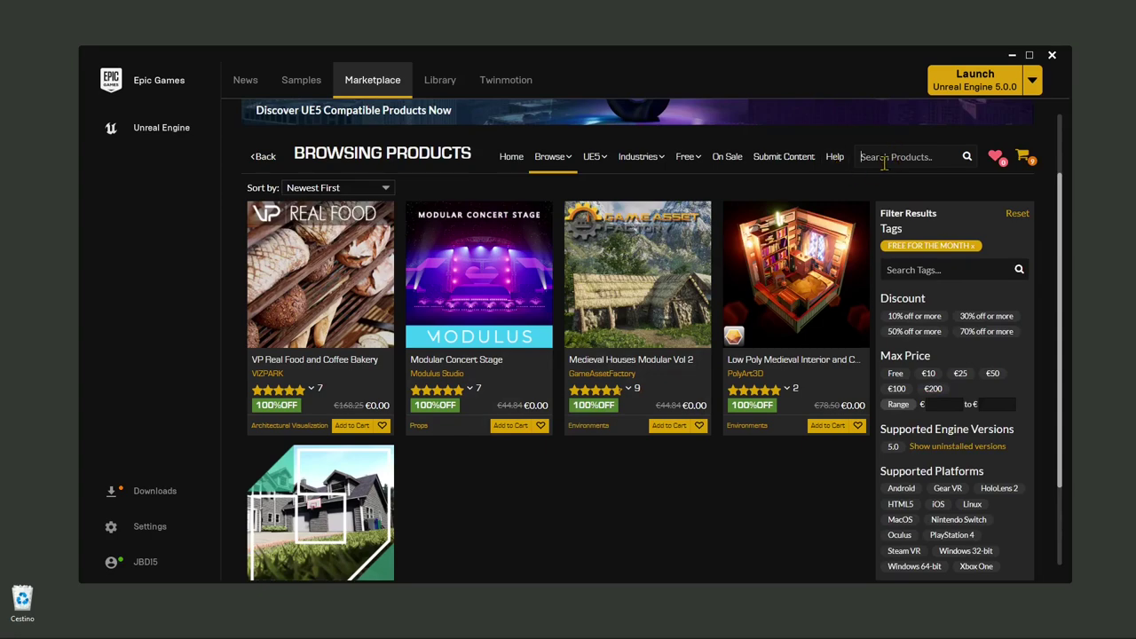
{"action": "type", "text": "chair"}
{"action": "key", "text": "Return"}
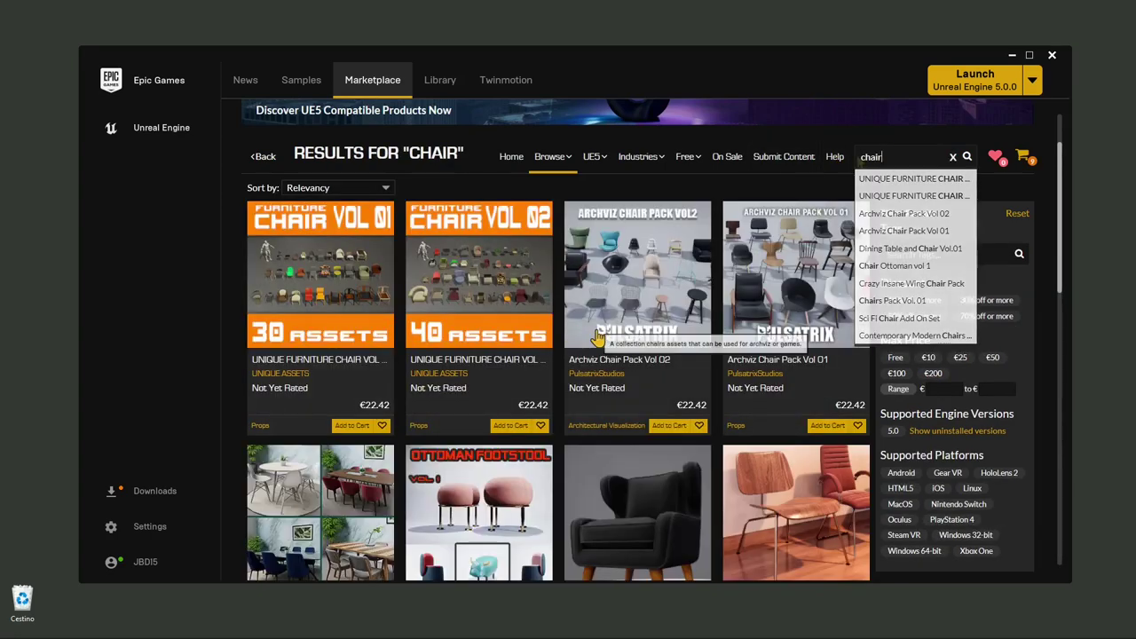
{"action": "left_click", "coordinate": [895, 358]}
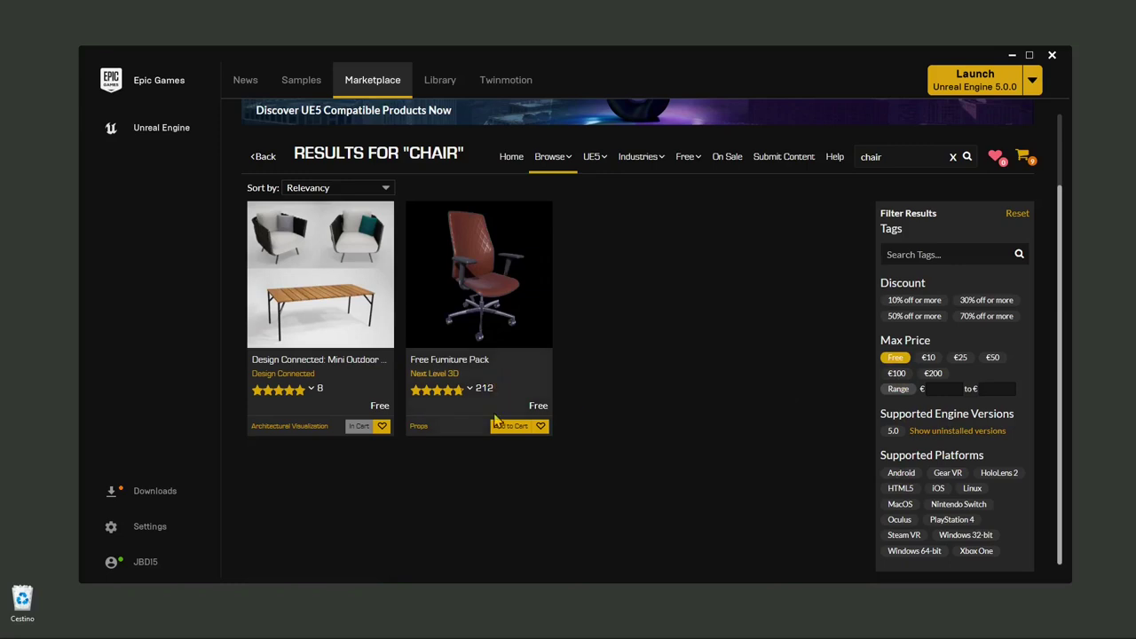
- Add the Free Furniture Pack to the shopping cart and review all the items in the cart
{"action": "mouse_move", "coordinate": [496, 428]}
{"action": "left_click", "coordinate": [510, 425]}
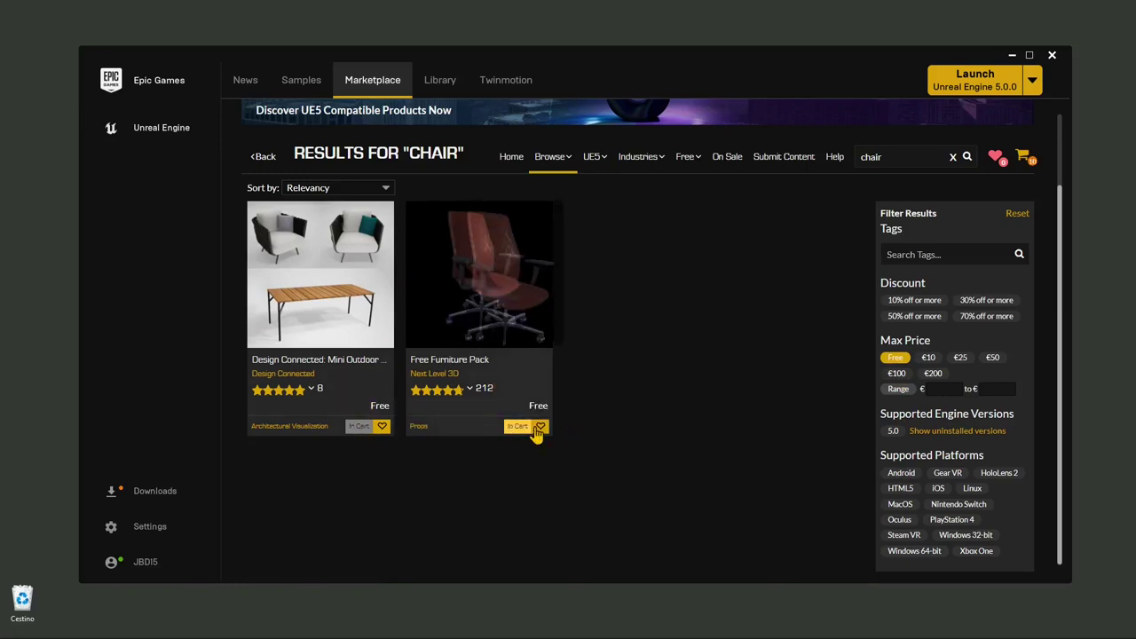
{"action": "left_click", "coordinate": [1023, 158]}
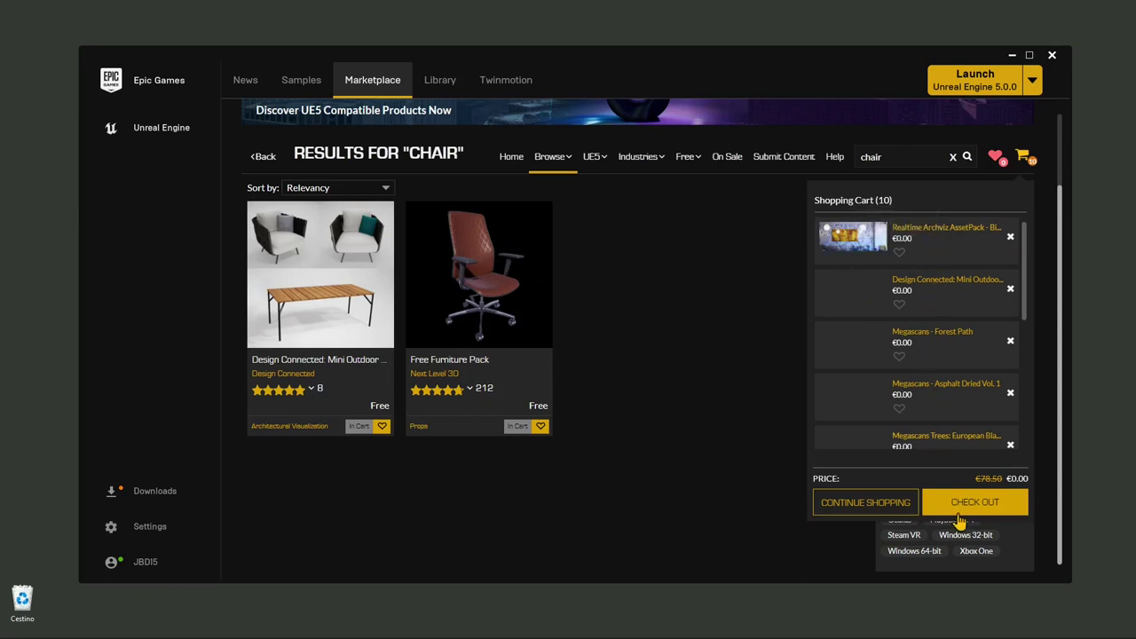
{"action": "scroll", "coordinate": [904, 276], "scroll_direction": "down", "scroll_amount": 5}
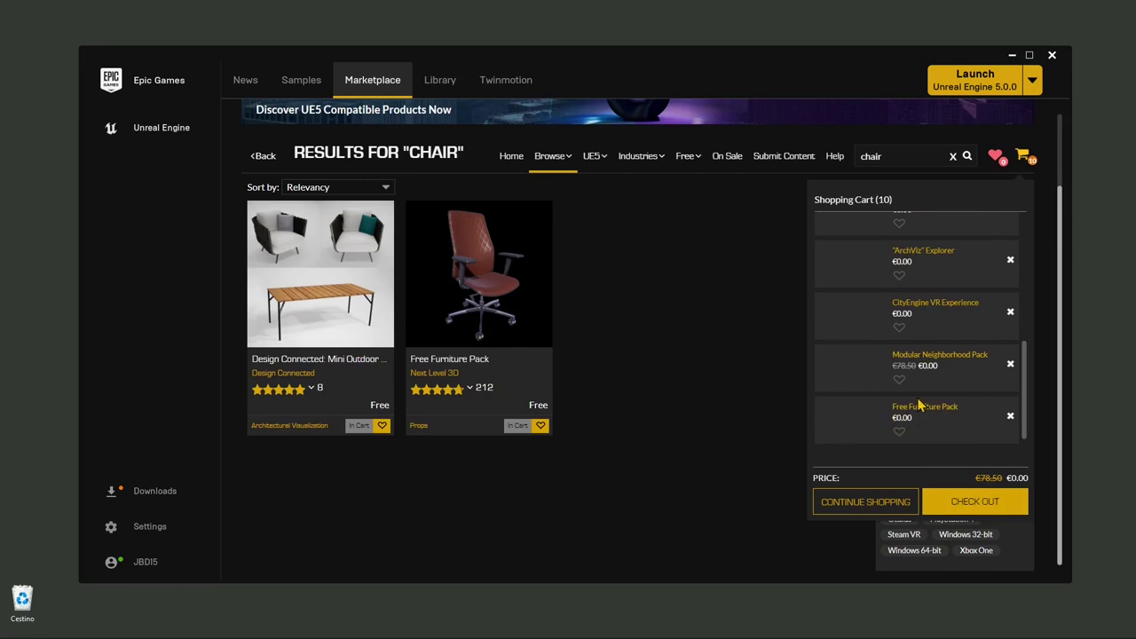
{"action": "scroll", "coordinate": [919, 405], "scroll_direction": "up", "scroll_amount": 5}
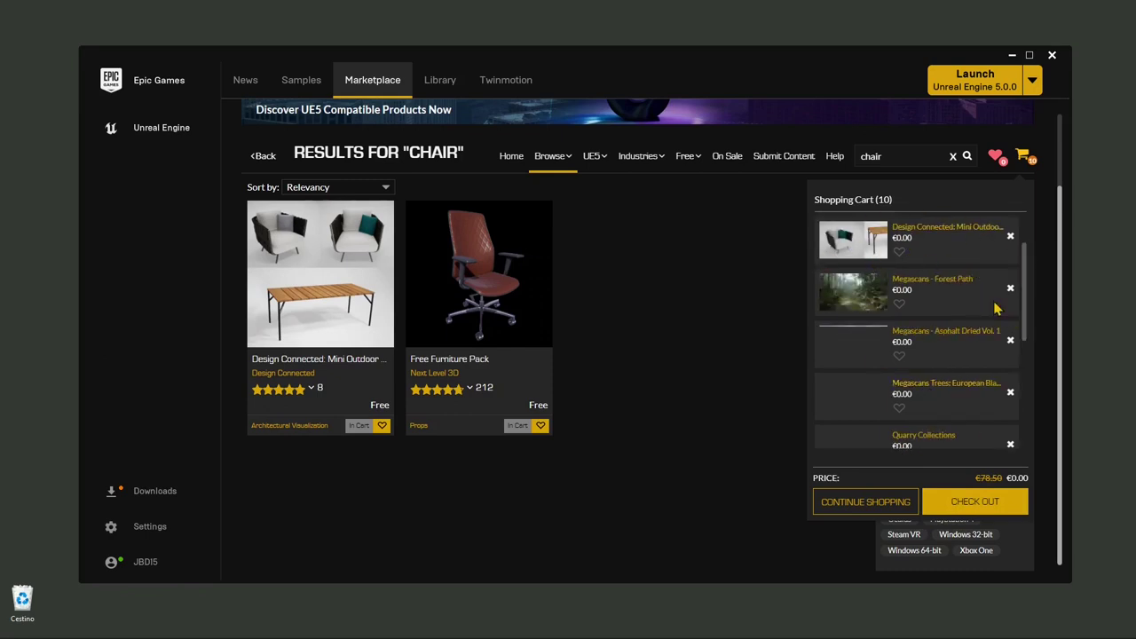
- Check out the shopping cart, review the order summary and place the order
{"action": "left_click", "coordinate": [975, 502]}
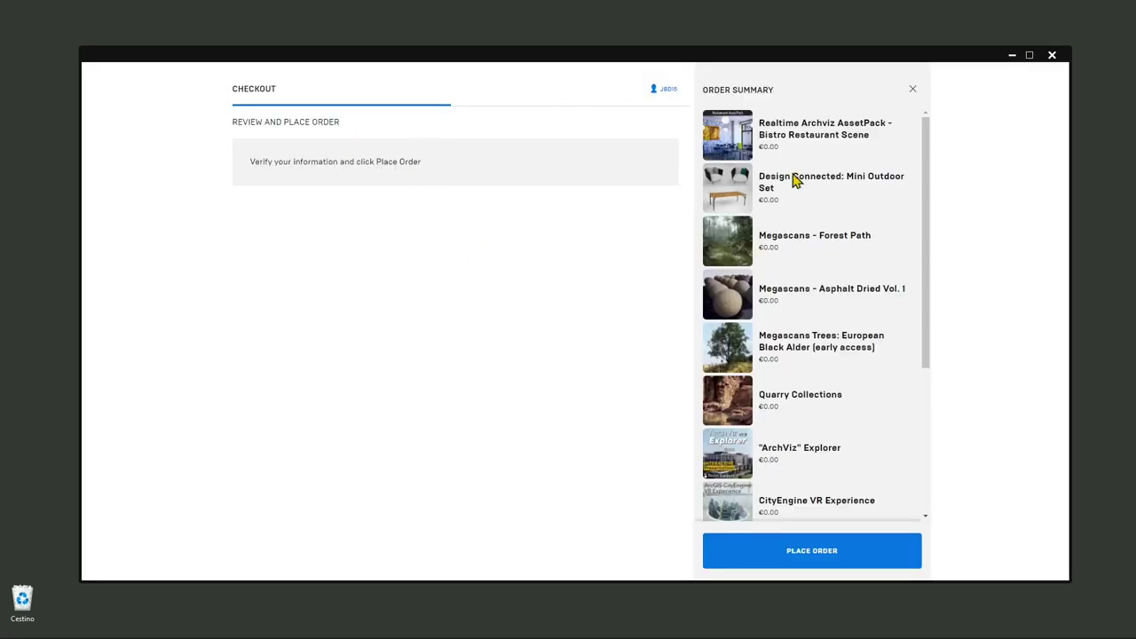
{"action": "scroll", "coordinate": [796, 180], "scroll_direction": "down", "scroll_amount": 4}
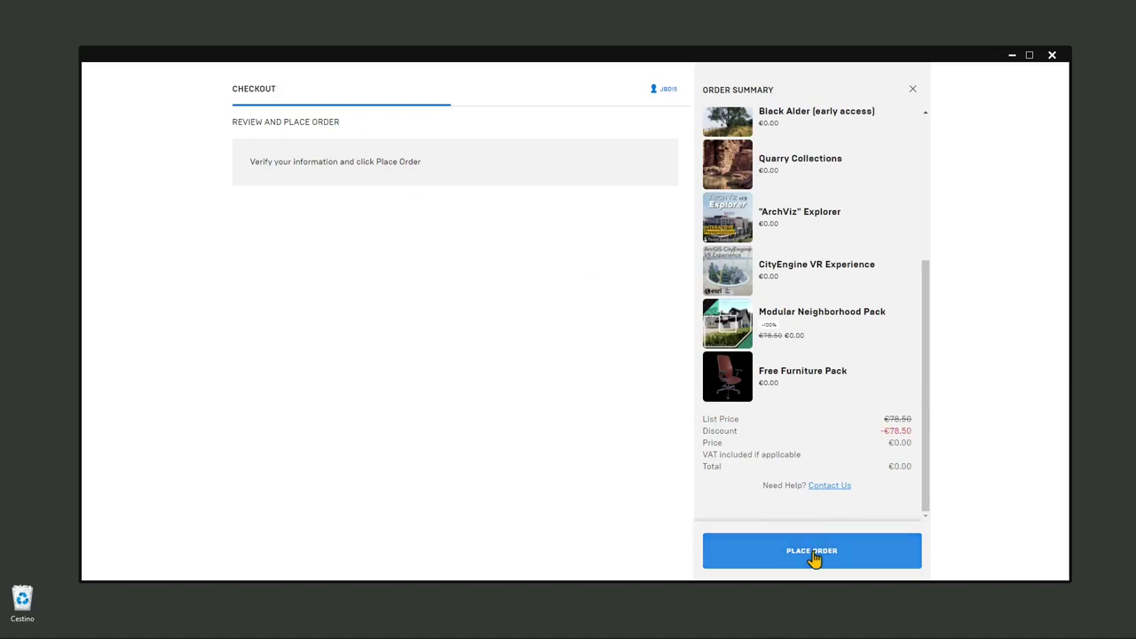
{"action": "left_click", "coordinate": [777, 562]}
{"action": "left_click", "coordinate": [698, 437]}
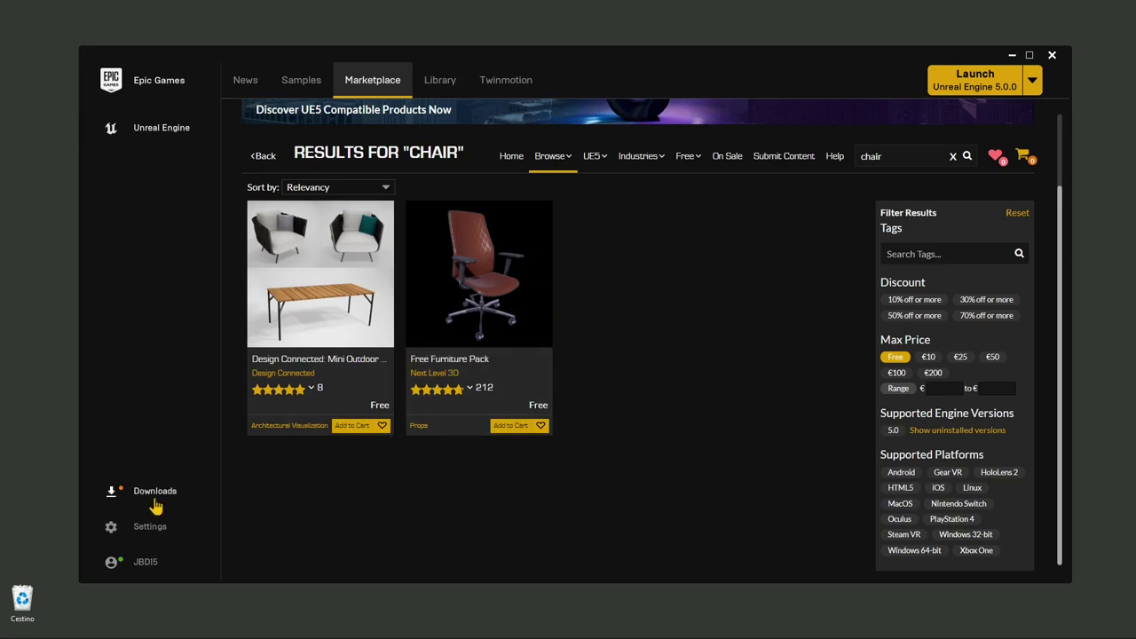
- Check the progress of the Virtual Studio download and open the Library
{"action": "left_click", "coordinate": [155, 504]}
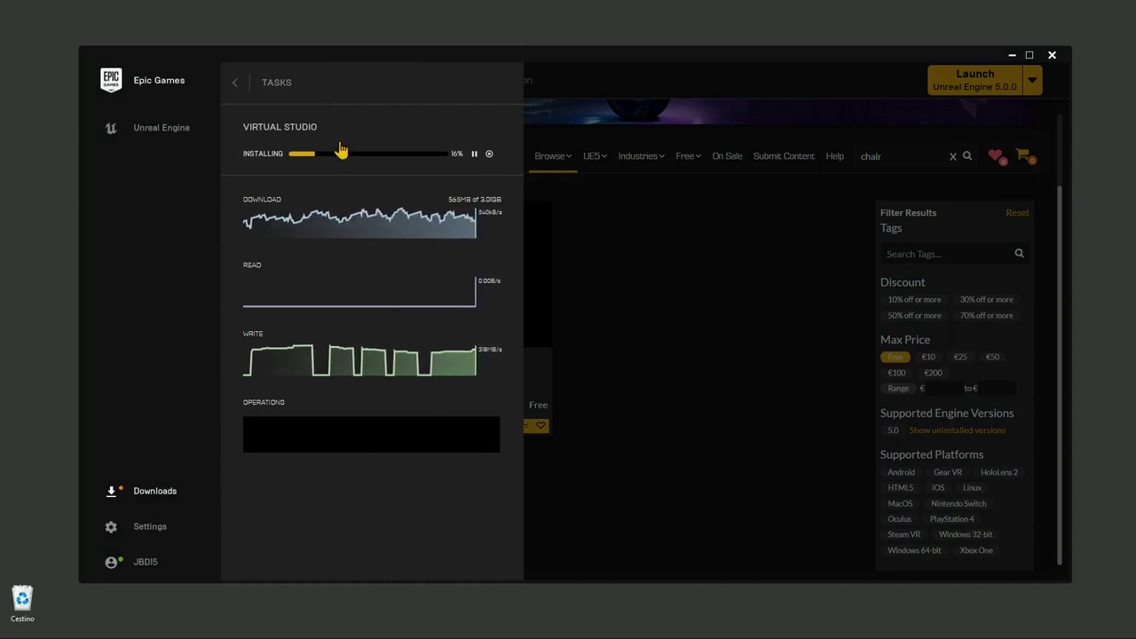
{"action": "left_click", "coordinate": [159, 496]}
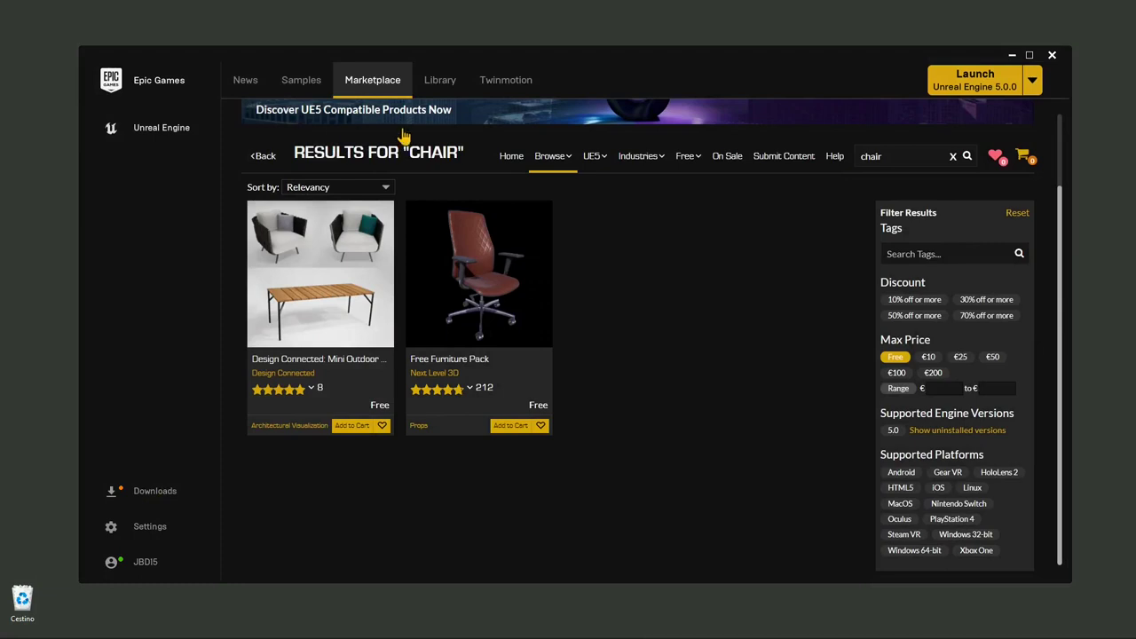
{"action": "left_click", "coordinate": [439, 86]}
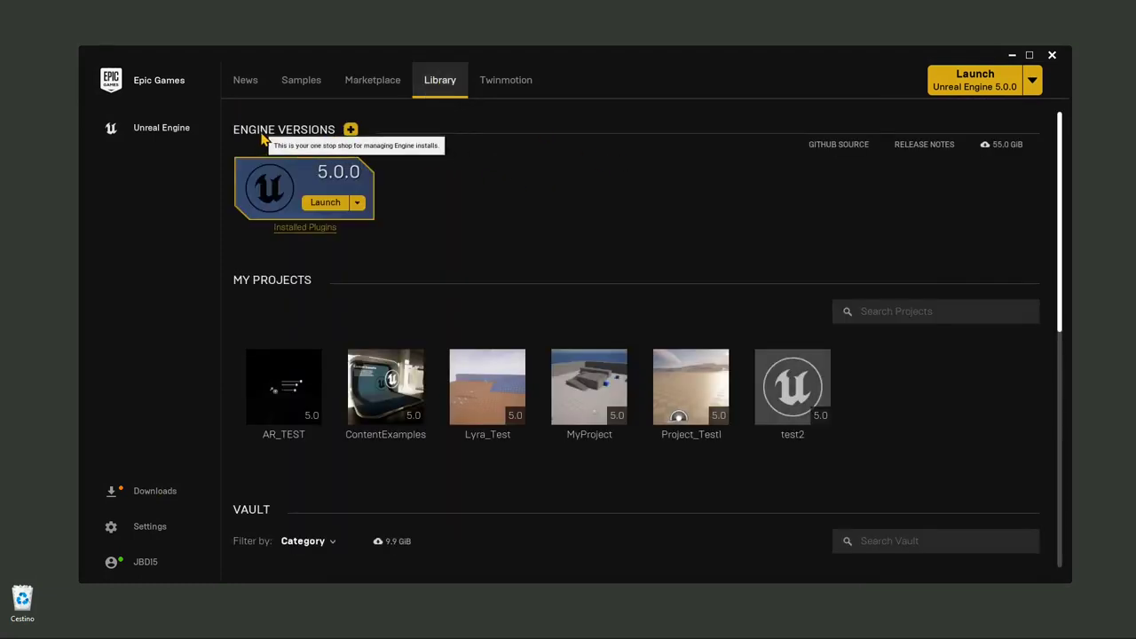
- Add a 4.27.2 slot to the engine versions and remove it without installing it
{"action": "left_click", "coordinate": [353, 130]}
{"action": "left_click", "coordinate": [503, 202]}
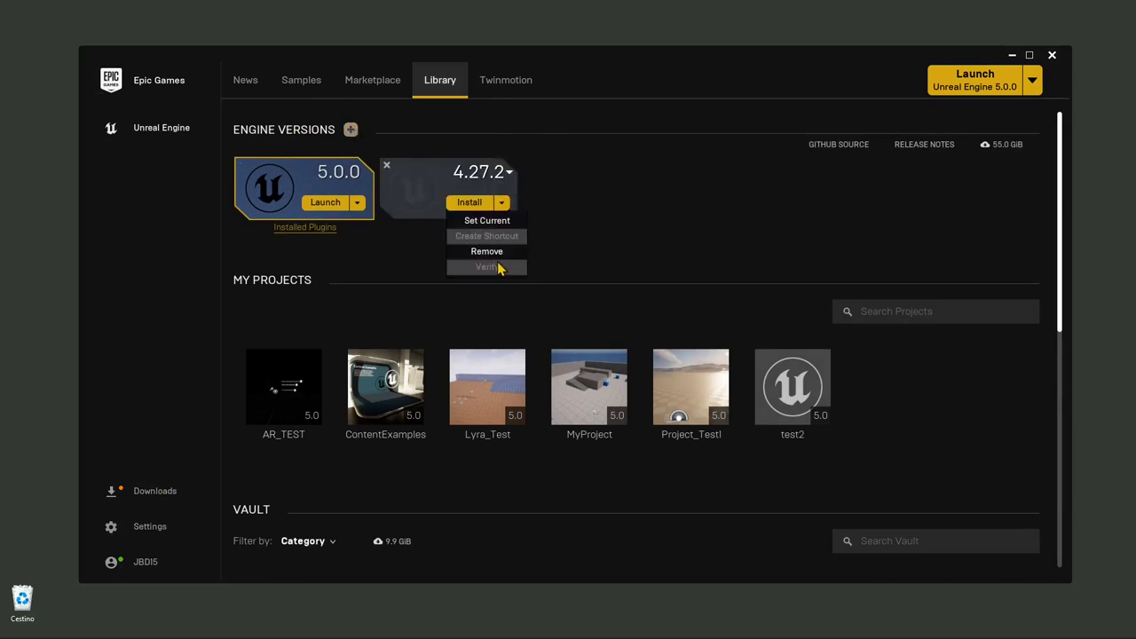
{"action": "left_click", "coordinate": [486, 251]}
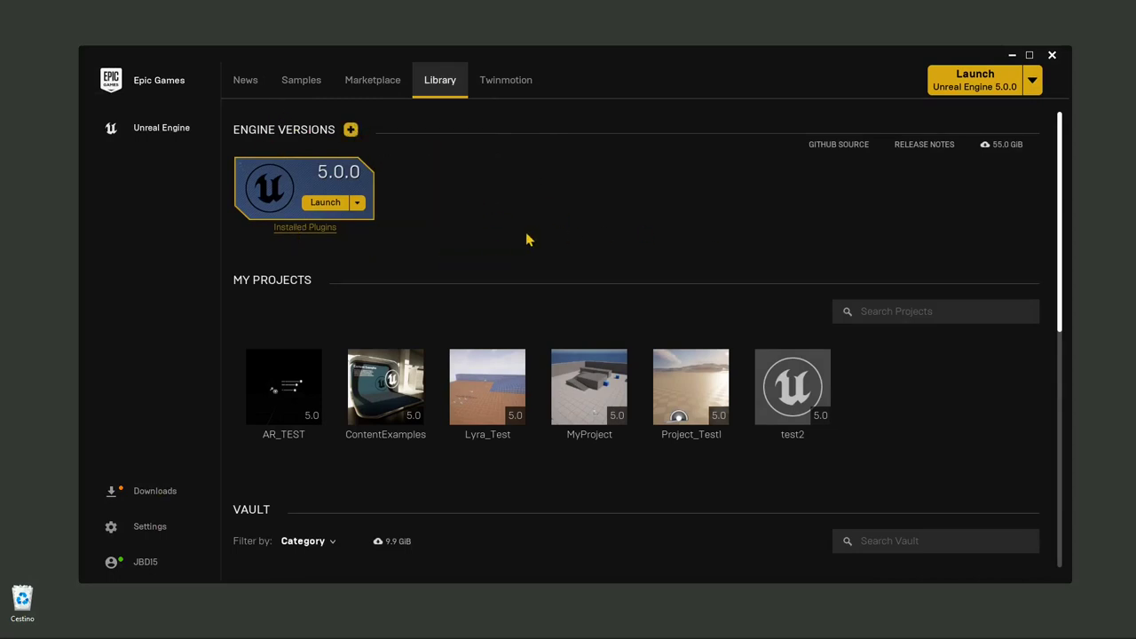
- Look through My Projects and the Vault items down to the Virtual Studio entry at the end of the list
{"action": "scroll", "coordinate": [515, 222], "scroll_direction": "down", "scroll_amount": 1}
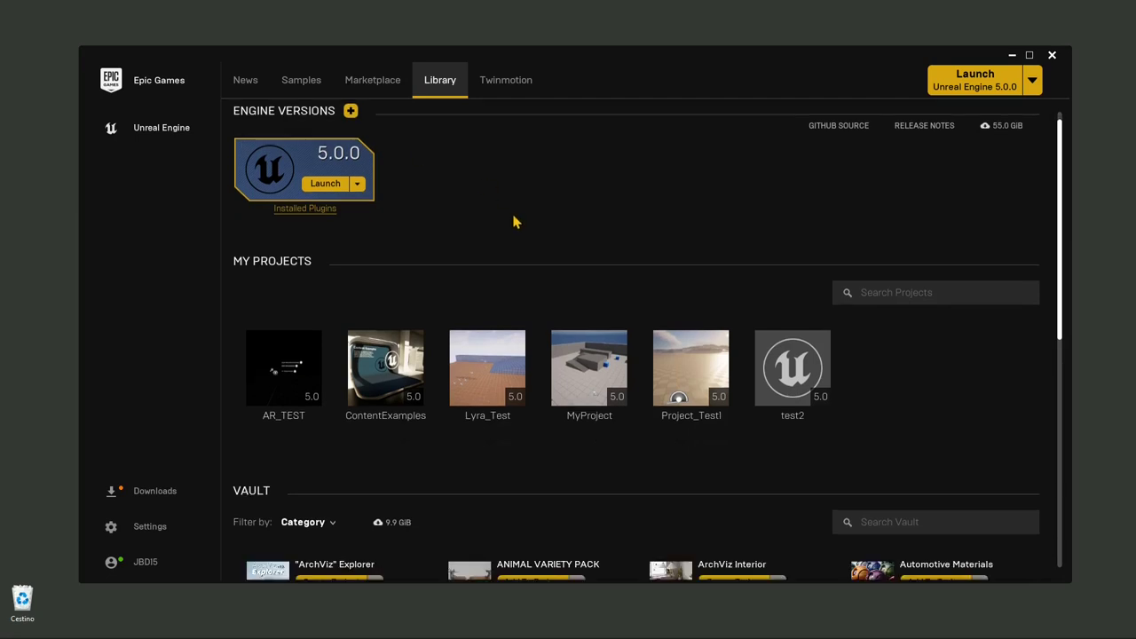
{"action": "scroll", "coordinate": [514, 220], "scroll_direction": "down", "scroll_amount": 2}
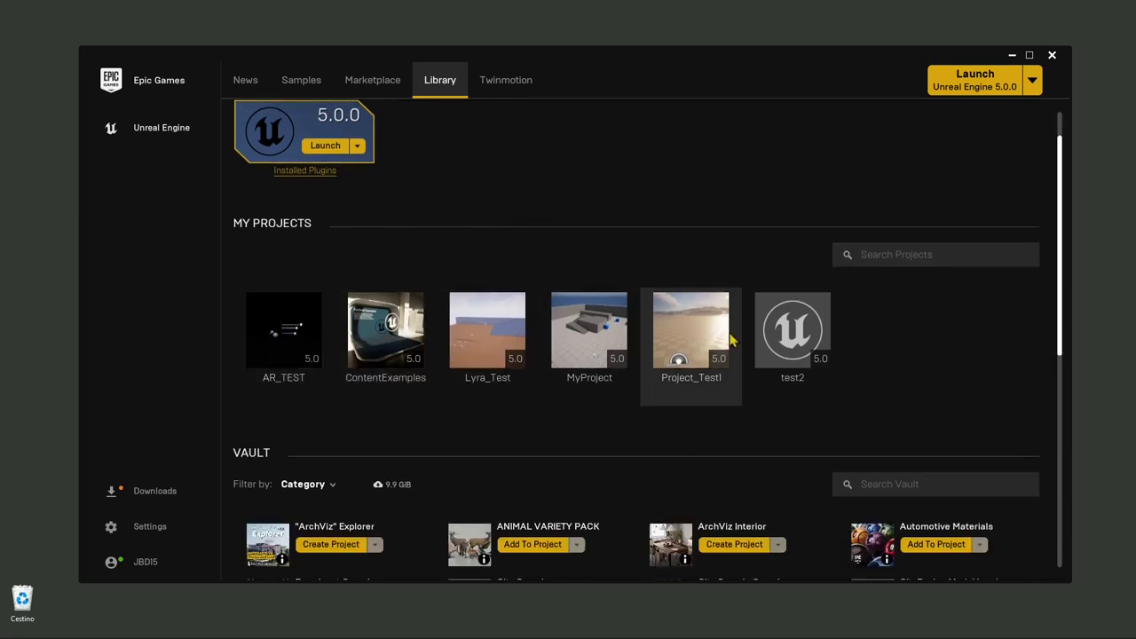
{"action": "scroll", "coordinate": [515, 412], "scroll_direction": "down", "scroll_amount": 2}
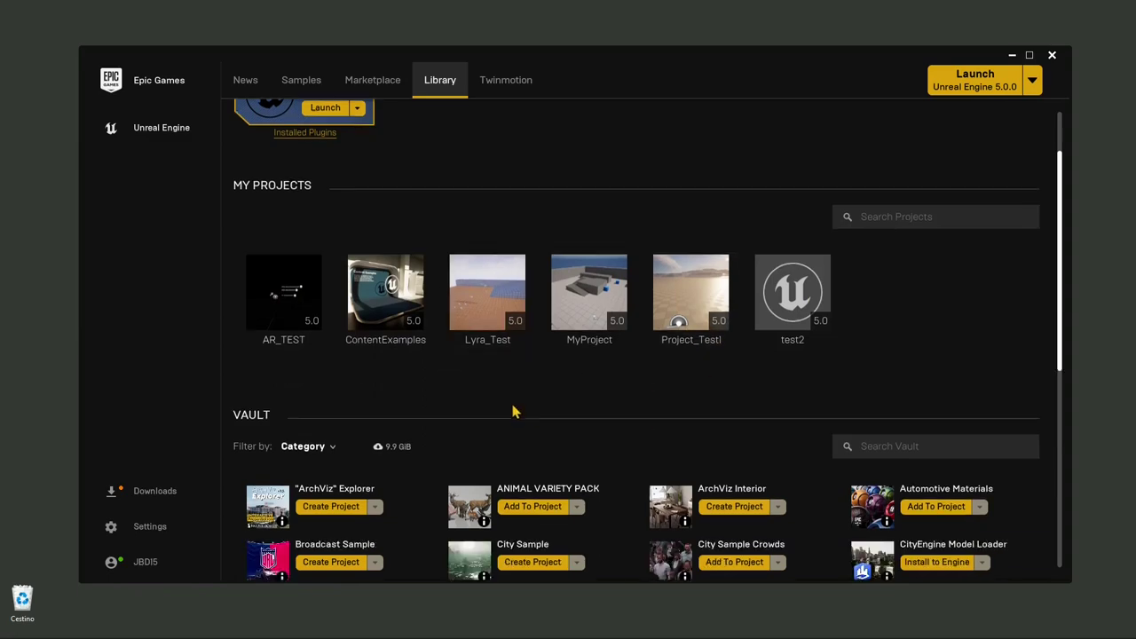
{"action": "scroll", "coordinate": [513, 410], "scroll_direction": "down", "scroll_amount": 5}
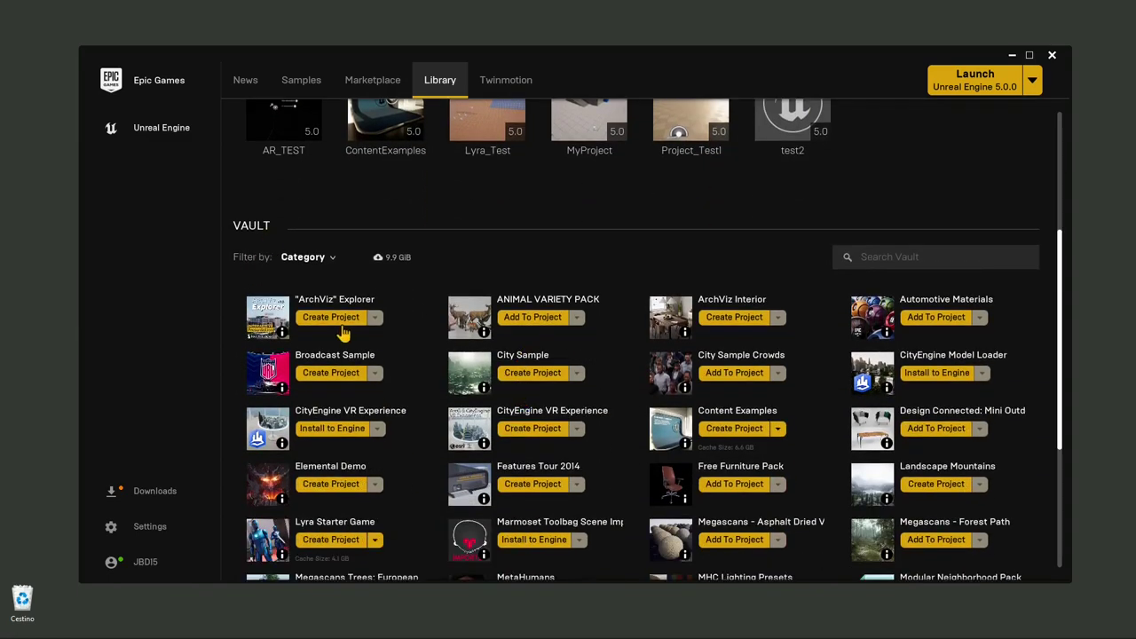
{"action": "scroll", "coordinate": [344, 332], "scroll_direction": "down", "scroll_amount": 6}
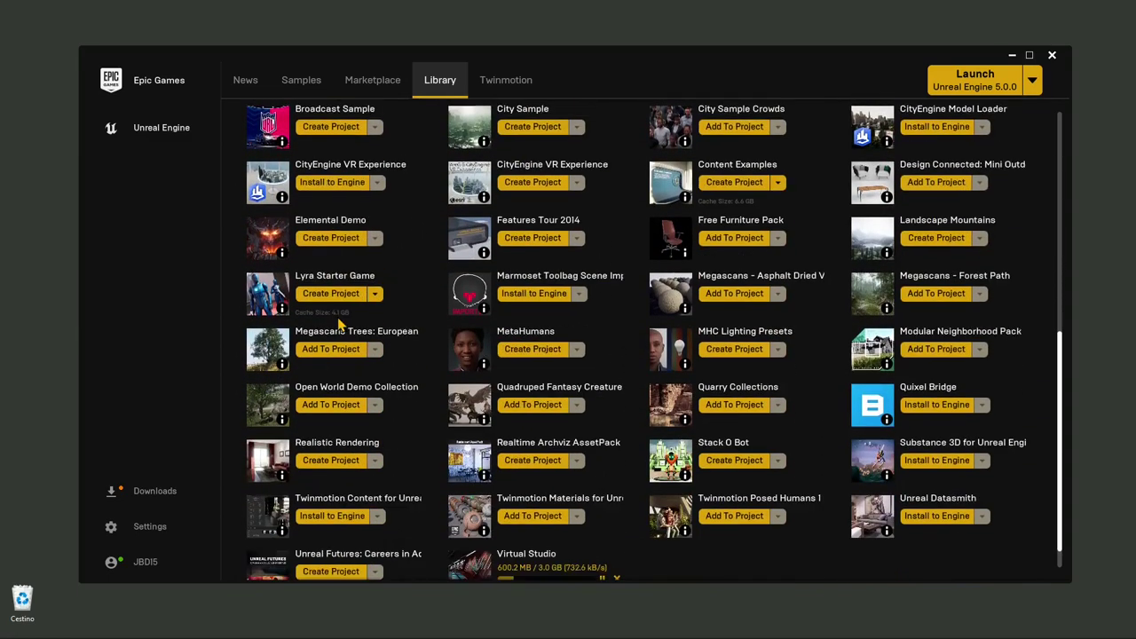
{"action": "scroll", "coordinate": [338, 325], "scroll_direction": "down", "scroll_amount": 1}
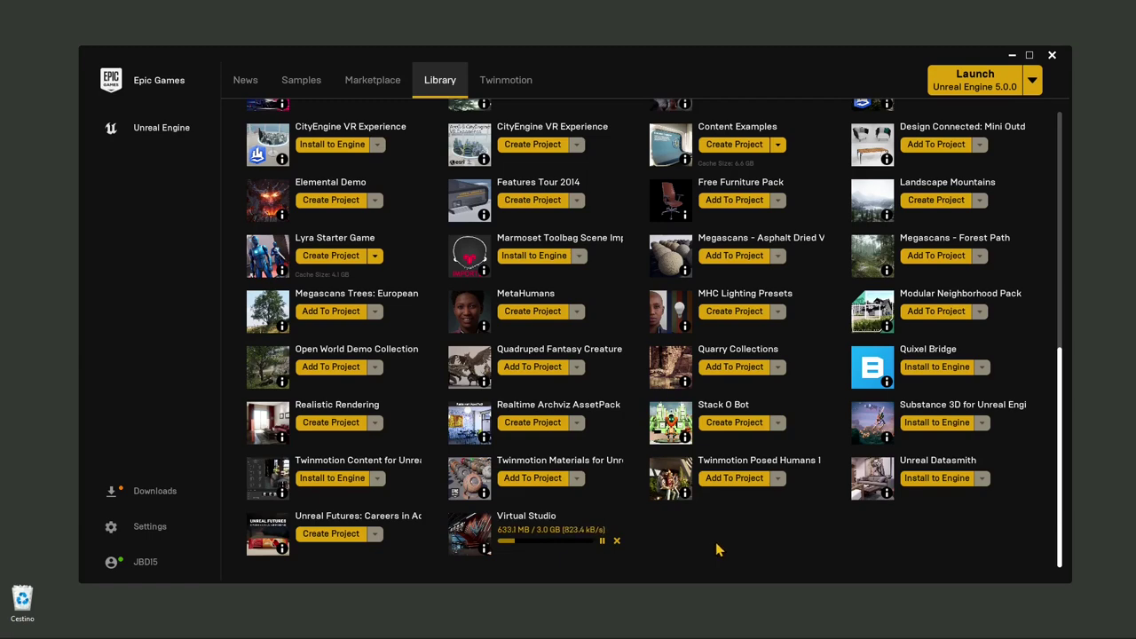
- Compare which Vault items can create a project, be added to a project or be installed to the engine
{"action": "scroll", "coordinate": [717, 551], "scroll_direction": "up", "scroll_amount": 1}
{"action": "scroll", "coordinate": [717, 549], "scroll_direction": "up", "scroll_amount": 1}
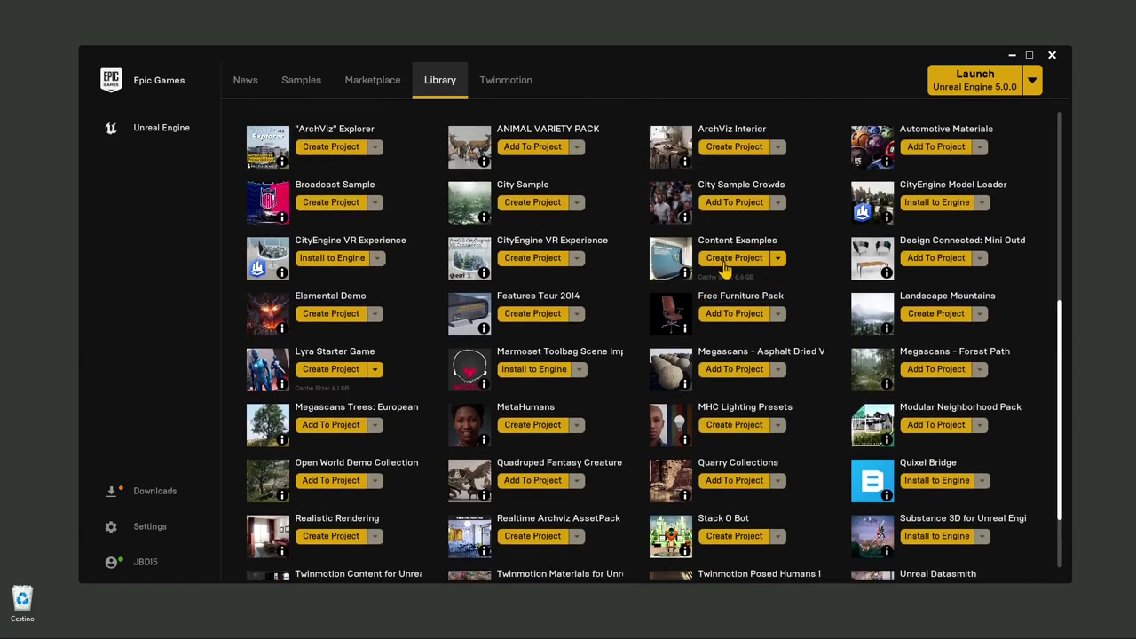
{"action": "scroll", "coordinate": [578, 374], "scroll_direction": "up", "scroll_amount": 1}
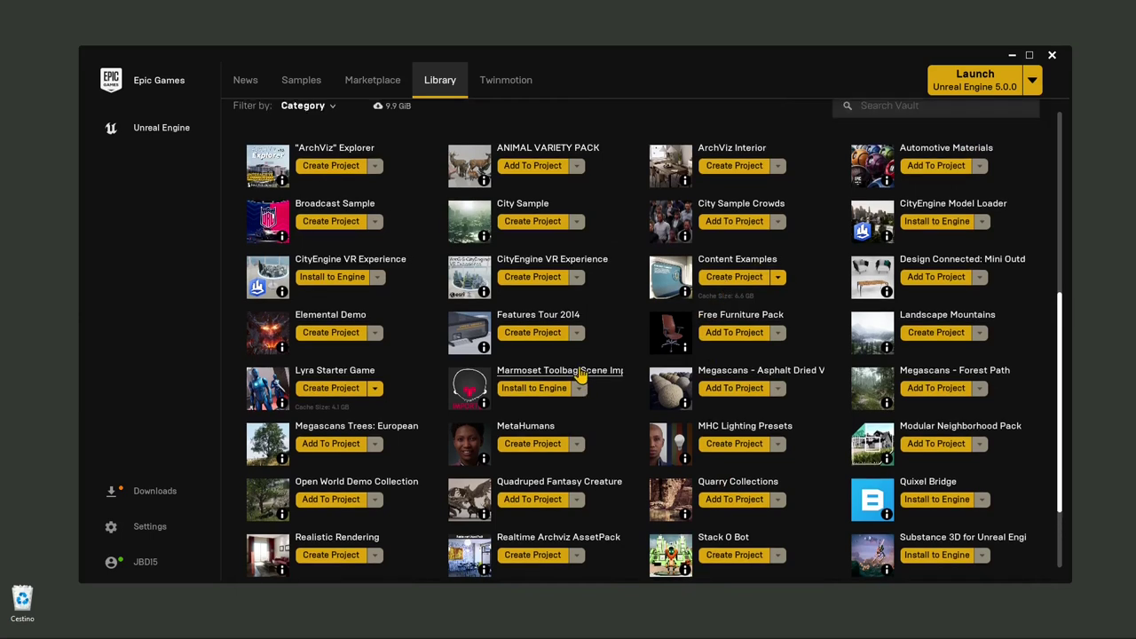
{"action": "scroll", "coordinate": [350, 377], "scroll_direction": "down", "scroll_amount": 1}
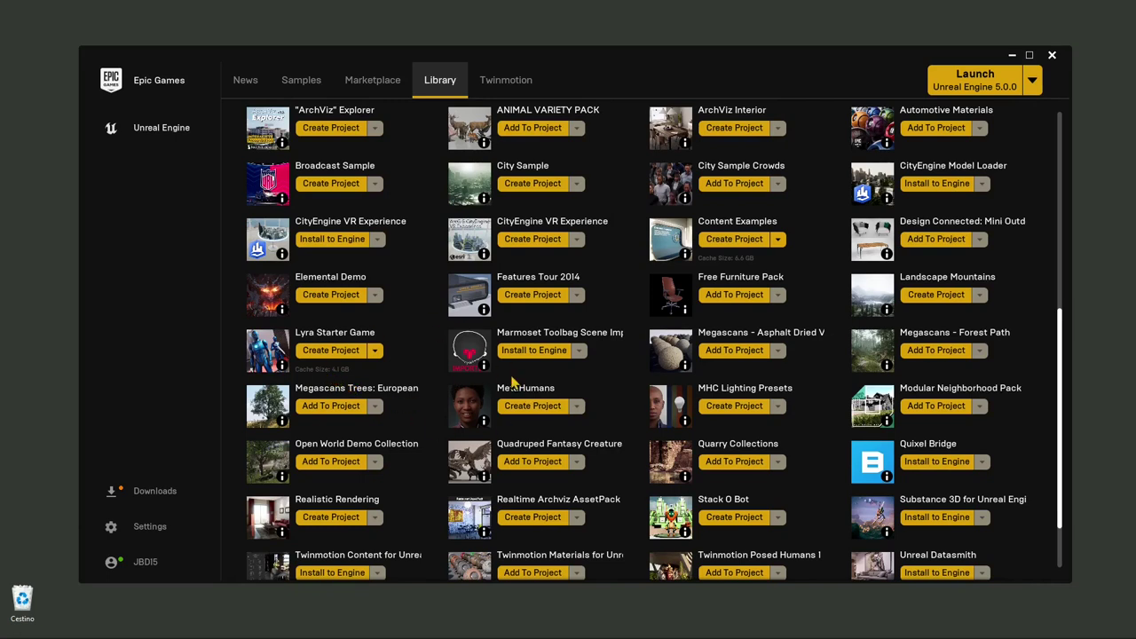
{"action": "scroll", "coordinate": [334, 362], "scroll_direction": "down", "scroll_amount": 3}
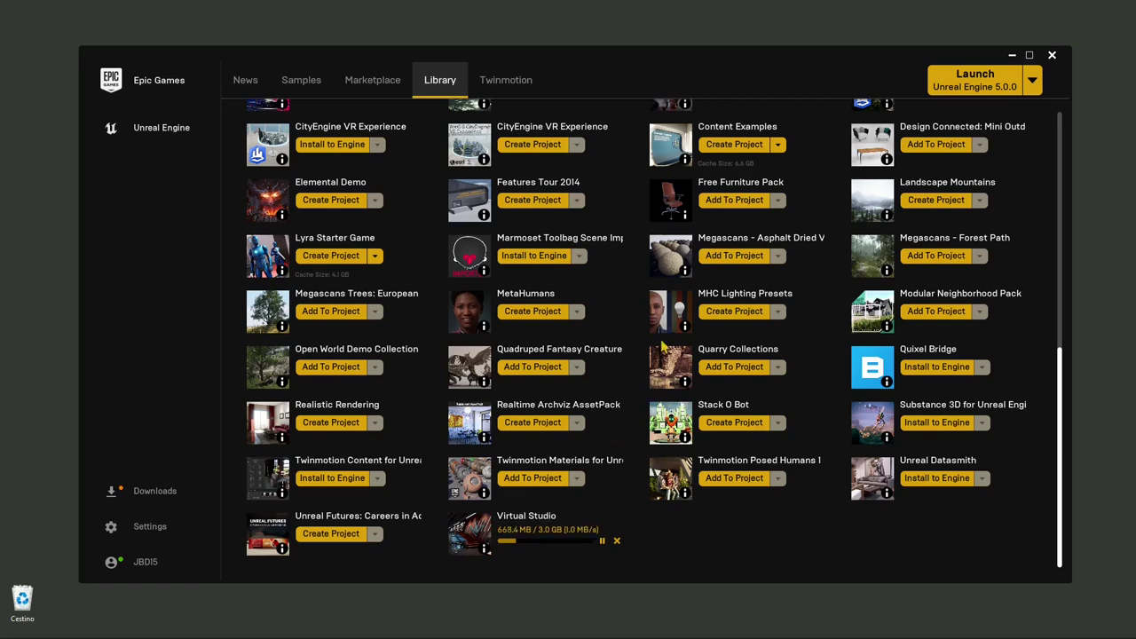
{"action": "scroll", "coordinate": [753, 394], "scroll_direction": "up", "scroll_amount": 1}
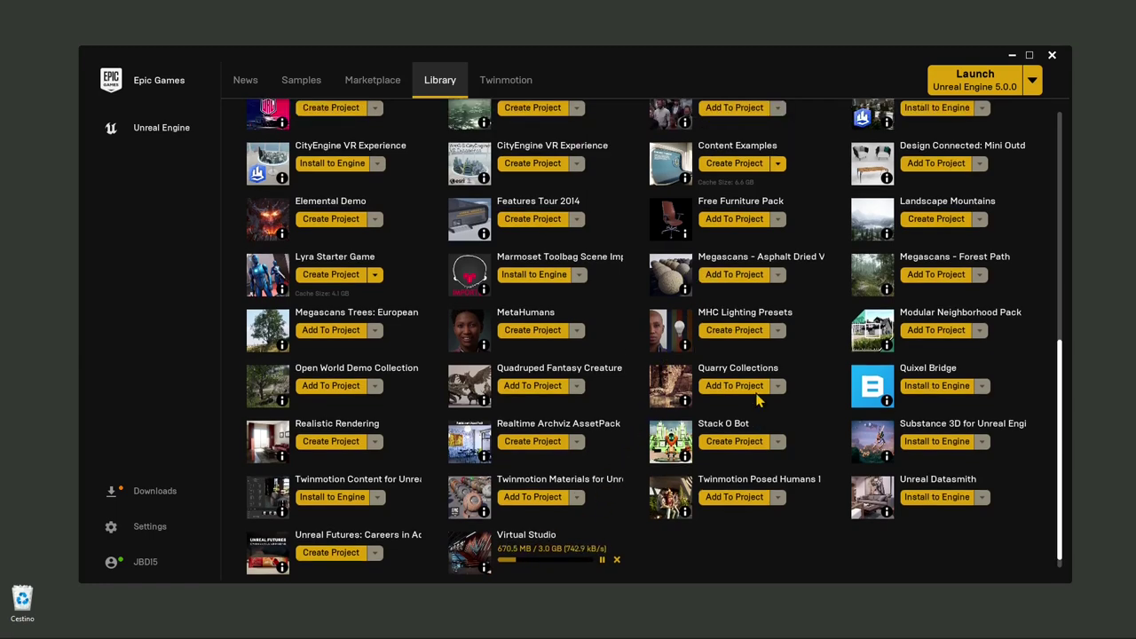
{"action": "scroll", "coordinate": [759, 401], "scroll_direction": "up", "scroll_amount": 1}
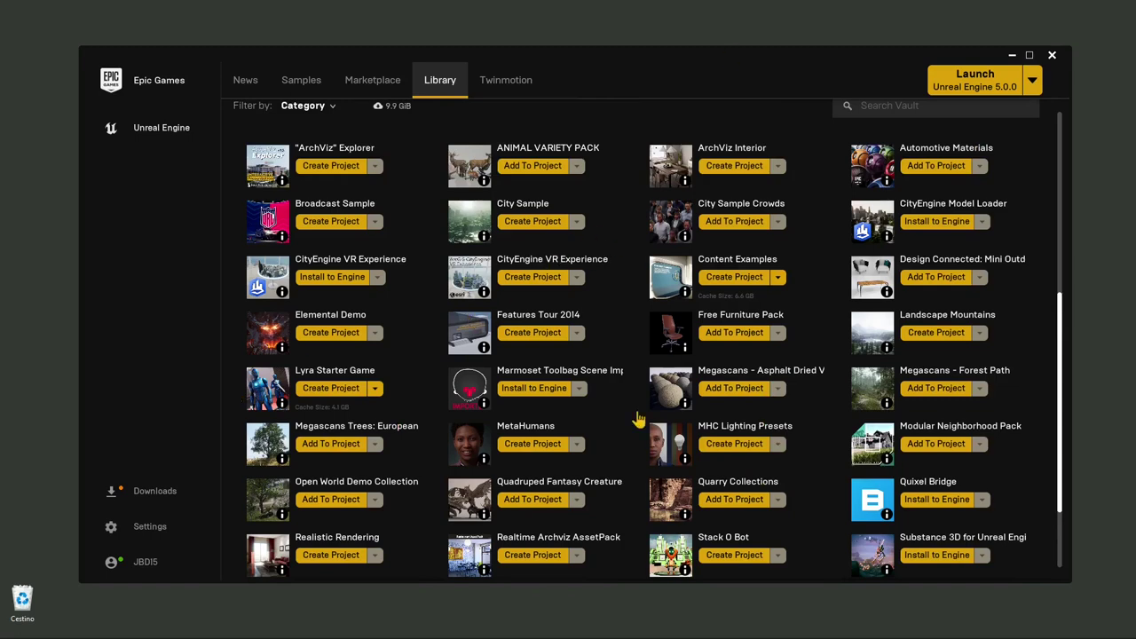
{"action": "scroll", "coordinate": [611, 419], "scroll_direction": "up", "scroll_amount": 2}
{"action": "scroll", "coordinate": [611, 419], "scroll_direction": "up", "scroll_amount": 5}
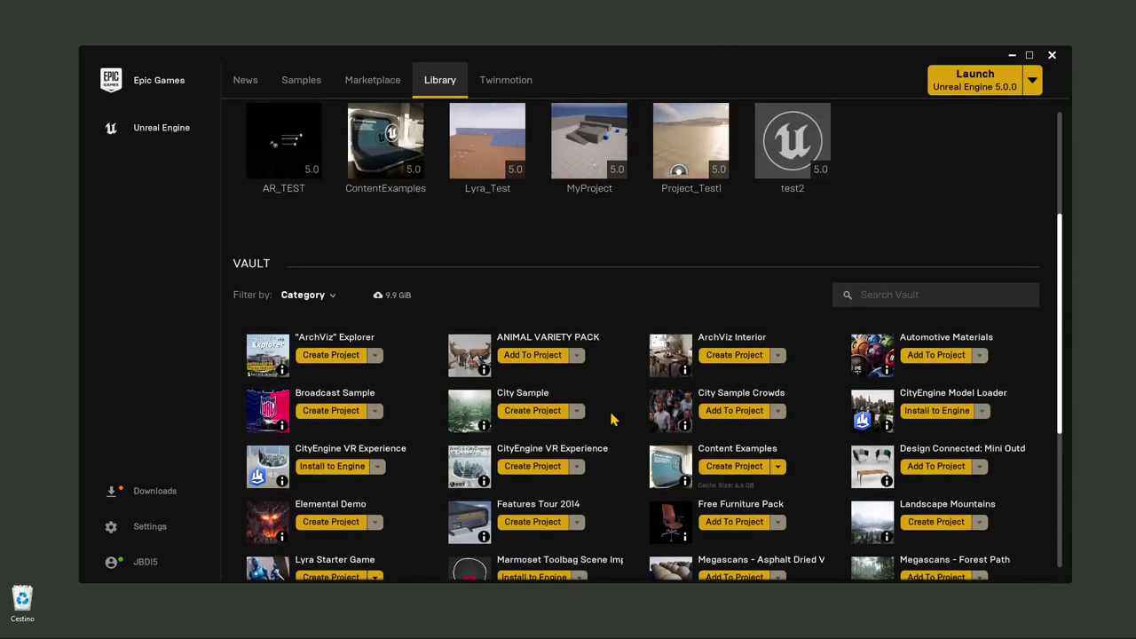
{"action": "scroll", "coordinate": [381, 140], "scroll_direction": "up", "scroll_amount": 1}
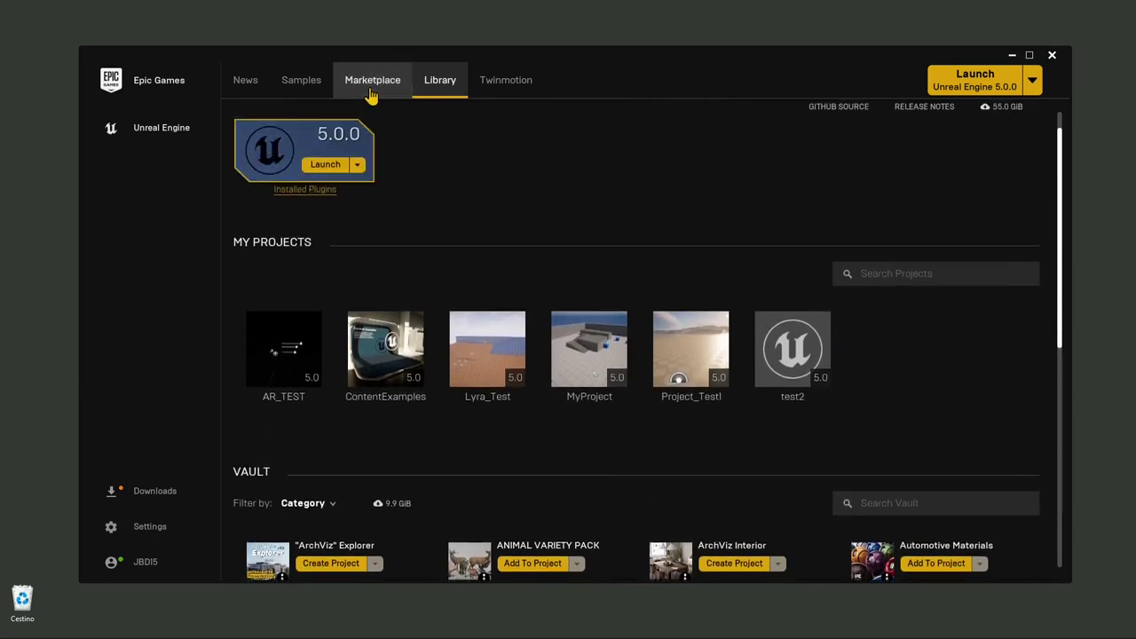
- Search the Marketplace for "quixel" and look through the first page of Megascans results
{"action": "left_click", "coordinate": [373, 80]}
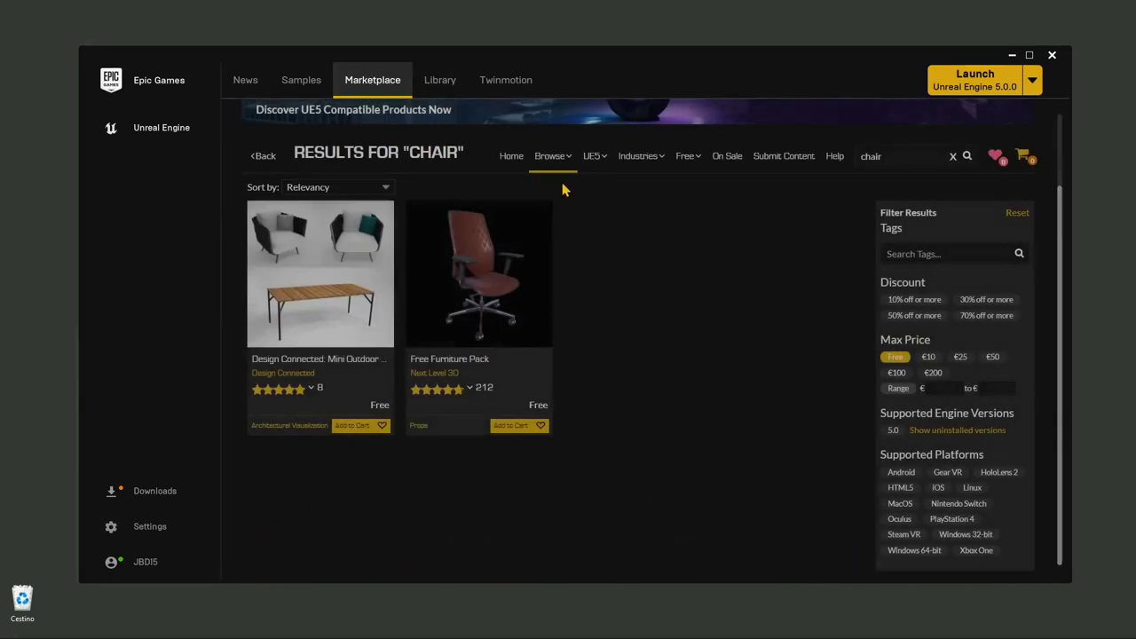
{"action": "double_click", "coordinate": [886, 155]}
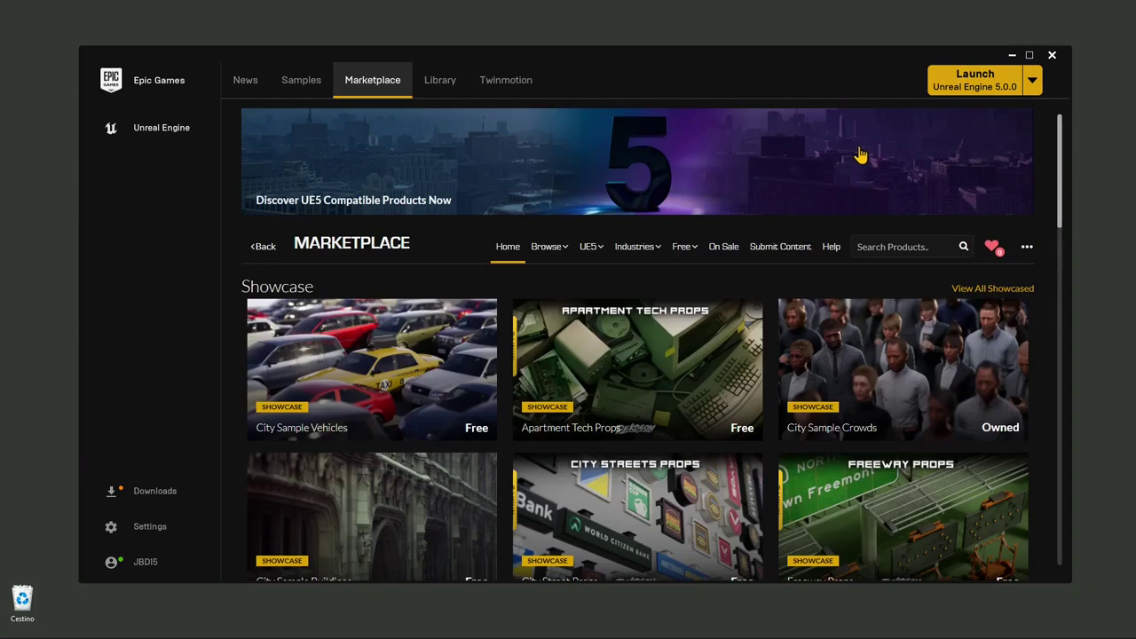
{"action": "left_click", "coordinate": [879, 245]}
{"action": "type", "text": "qu"}
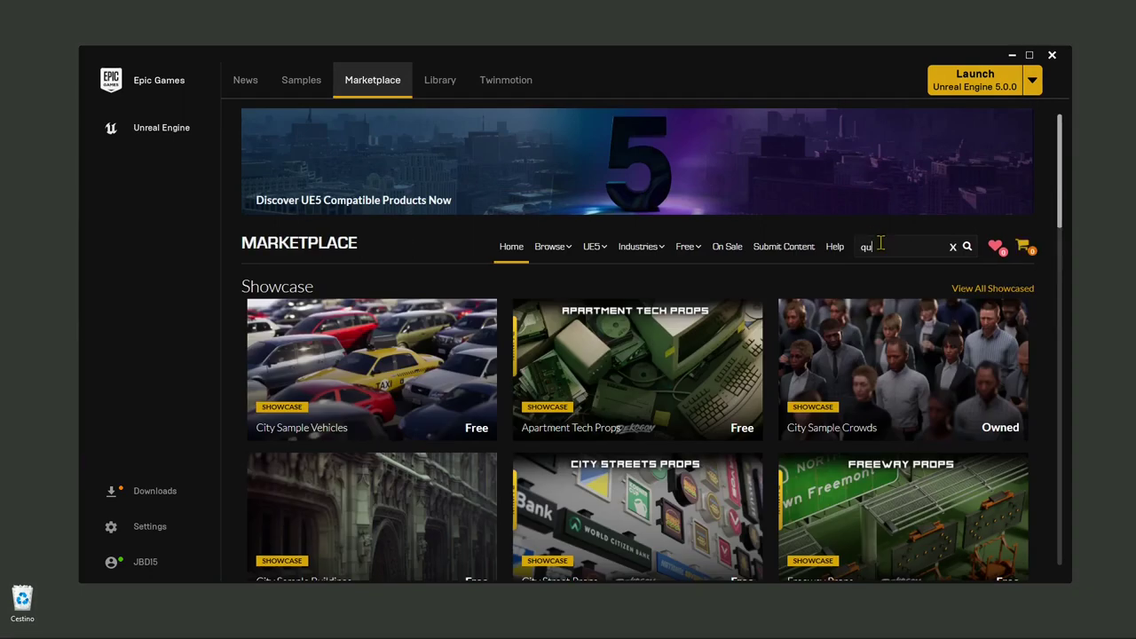
{"action": "type", "text": "ixel"}
{"action": "key", "text": "Return"}
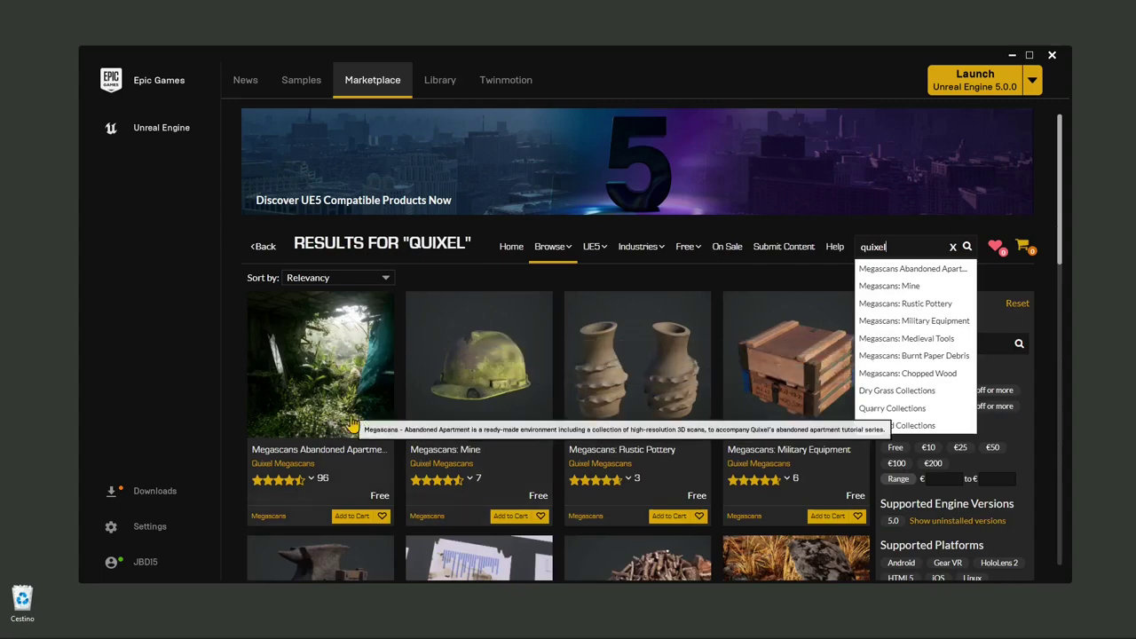
{"action": "scroll", "coordinate": [715, 439], "scroll_direction": "down", "scroll_amount": 2}
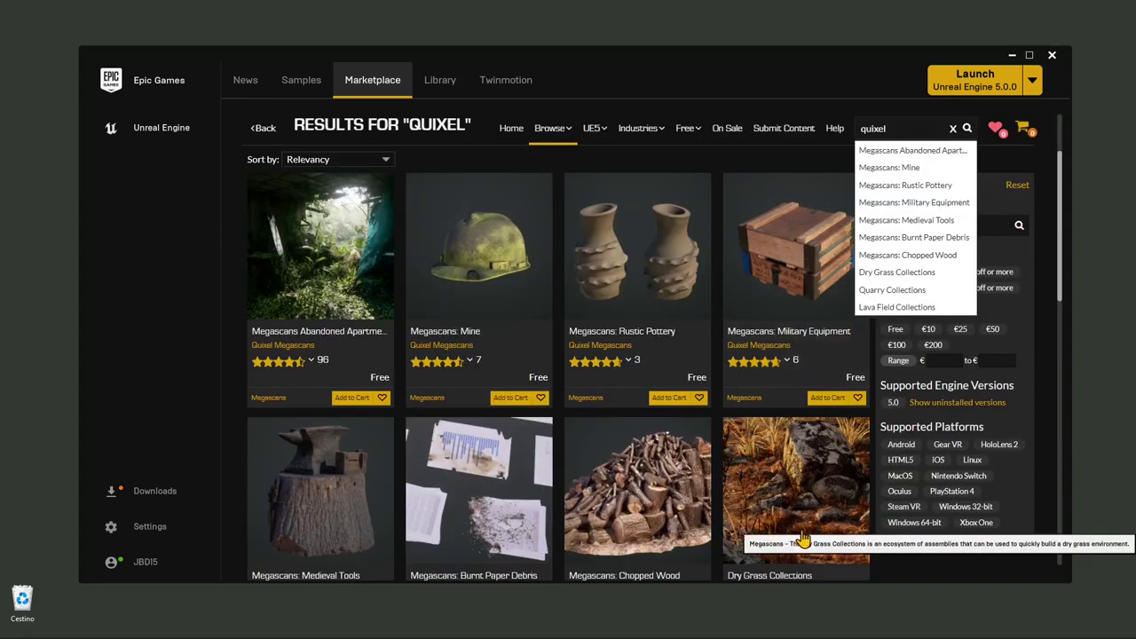
{"action": "scroll", "coordinate": [672, 515], "scroll_direction": "down", "scroll_amount": 2}
{"action": "scroll", "coordinate": [648, 355], "scroll_direction": "down", "scroll_amount": 2}
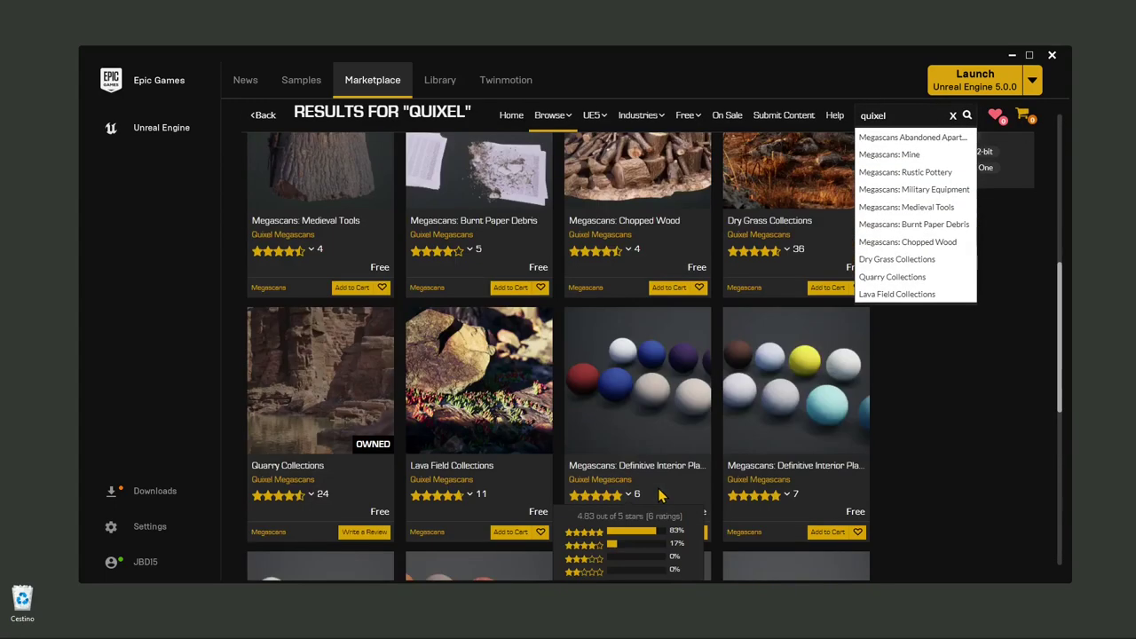
{"action": "scroll", "coordinate": [679, 355], "scroll_direction": "down", "scroll_amount": 5}
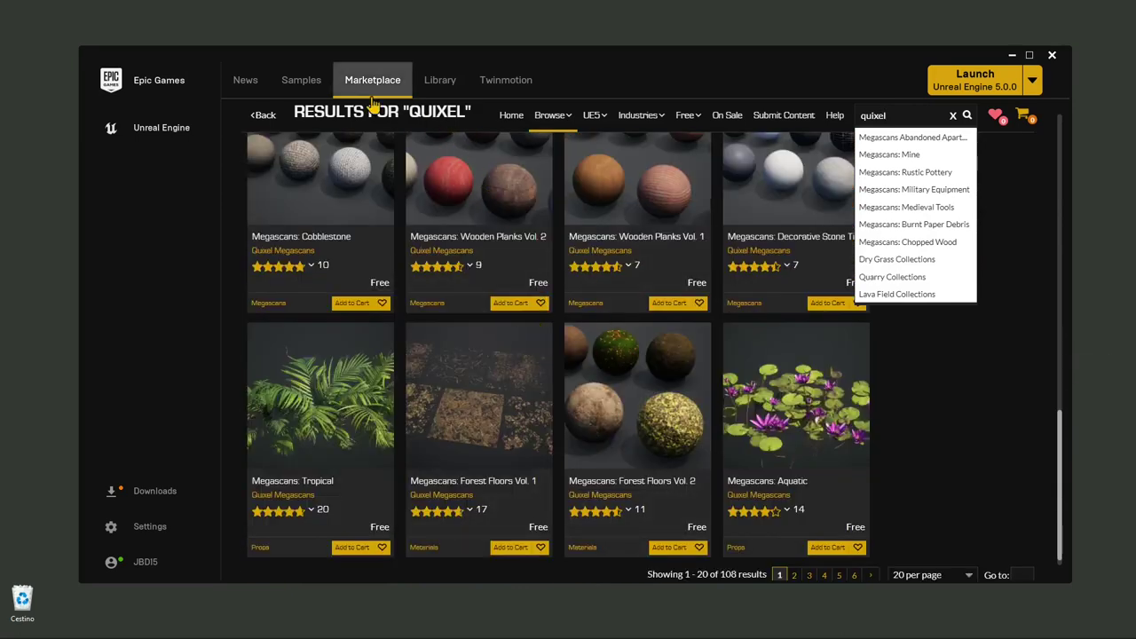
- Return to the Library and launch the Lyra_Test project from My Projects
{"action": "left_click", "coordinate": [304, 82]}
{"action": "left_click", "coordinate": [439, 96]}
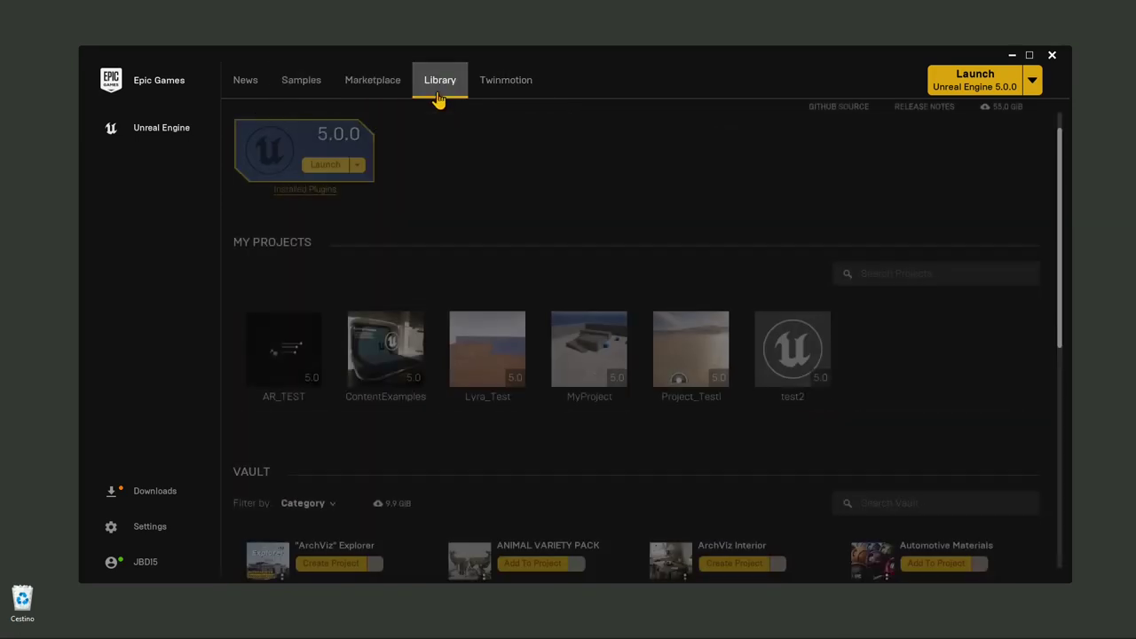
{"action": "scroll", "coordinate": [679, 346], "scroll_direction": "down", "scroll_amount": 5}
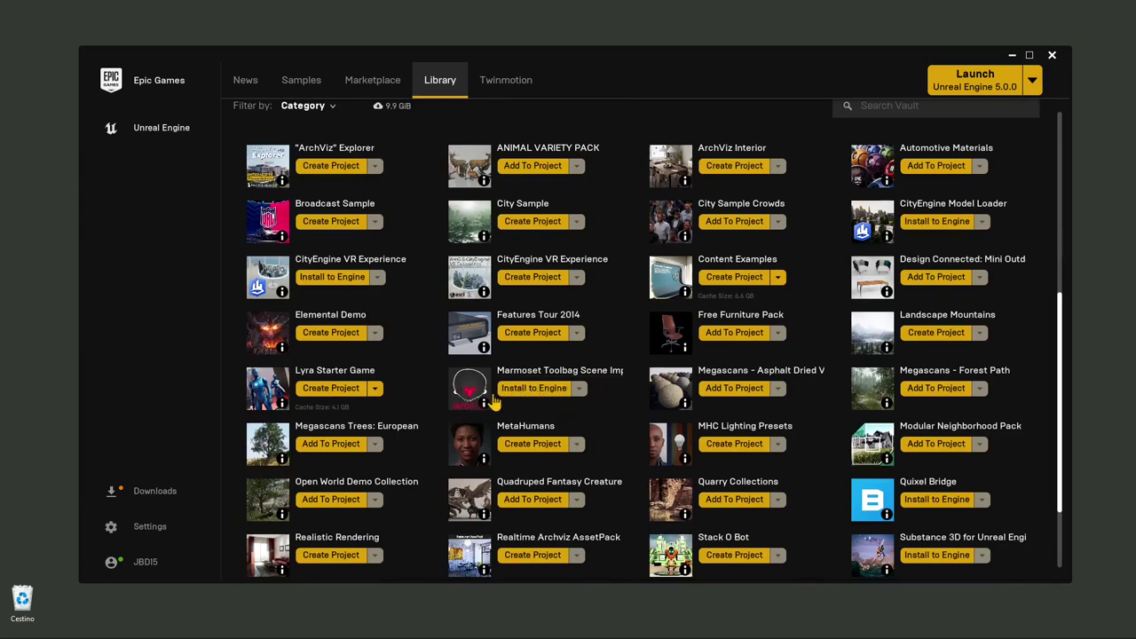
{"action": "scroll", "coordinate": [532, 345], "scroll_direction": "up", "scroll_amount": 3}
{"action": "scroll", "coordinate": [488, 342], "scroll_direction": "up", "scroll_amount": 2}
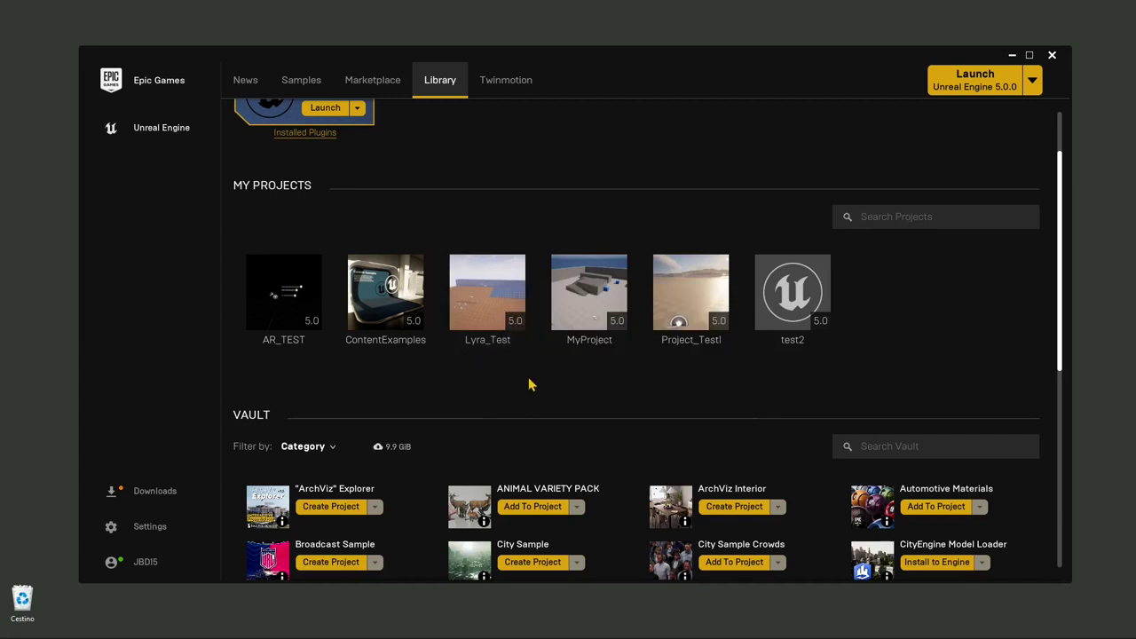
{"action": "double_click", "coordinate": [497, 288]}
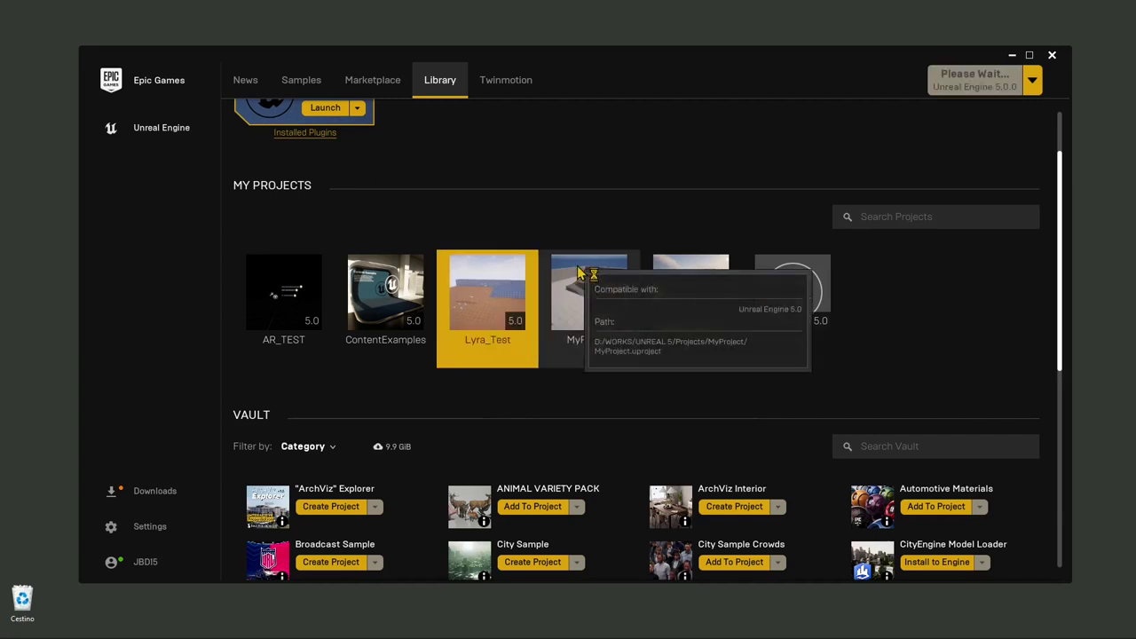
{"action": "scroll", "coordinate": [484, 306], "scroll_direction": "up", "scroll_amount": 2}
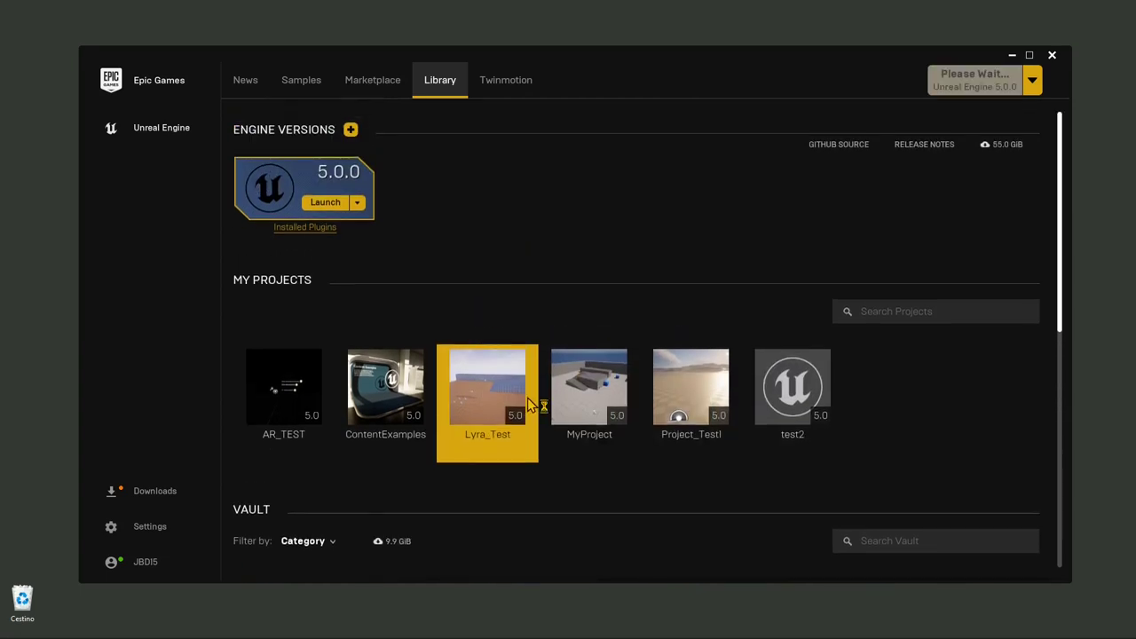
- Look through the Twinmotion page, including the install option, community support, online learning and educator resources
{"action": "left_click", "coordinate": [502, 84]}
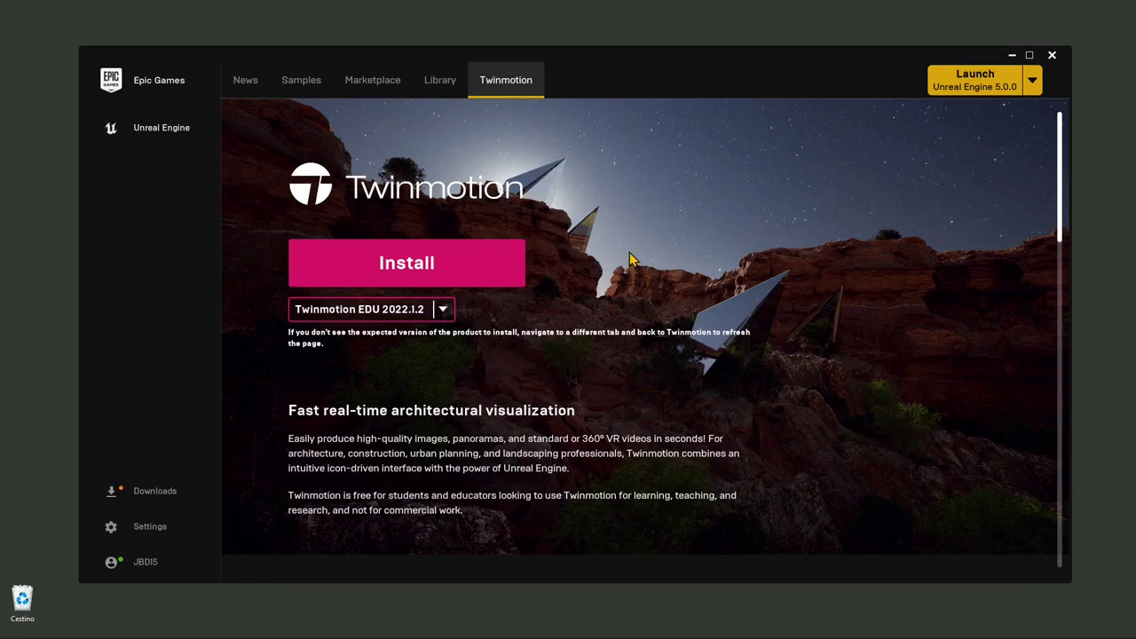
{"action": "scroll", "coordinate": [599, 386], "scroll_direction": "down", "scroll_amount": 4}
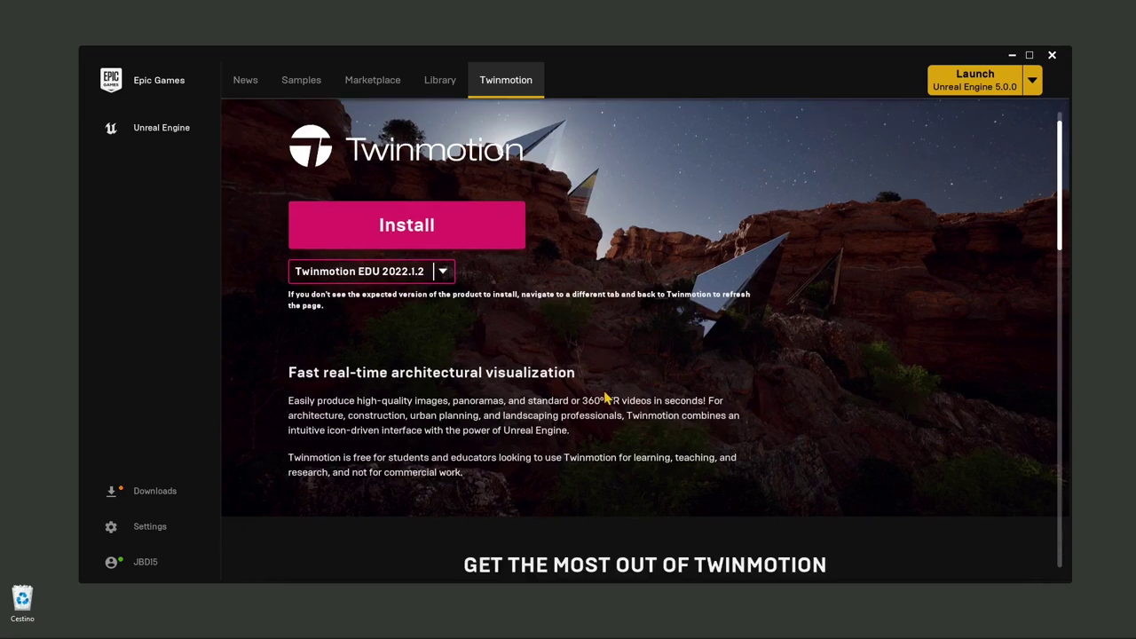
{"action": "scroll", "coordinate": [630, 413], "scroll_direction": "down", "scroll_amount": 2}
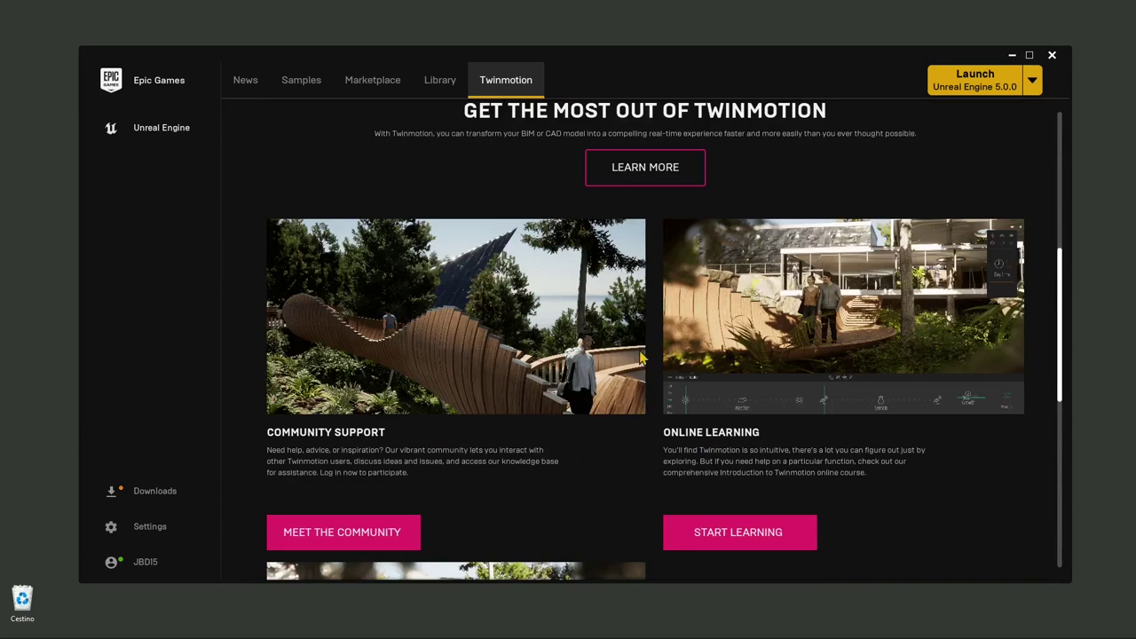
{"action": "scroll", "coordinate": [640, 356], "scroll_direction": "down", "scroll_amount": 1}
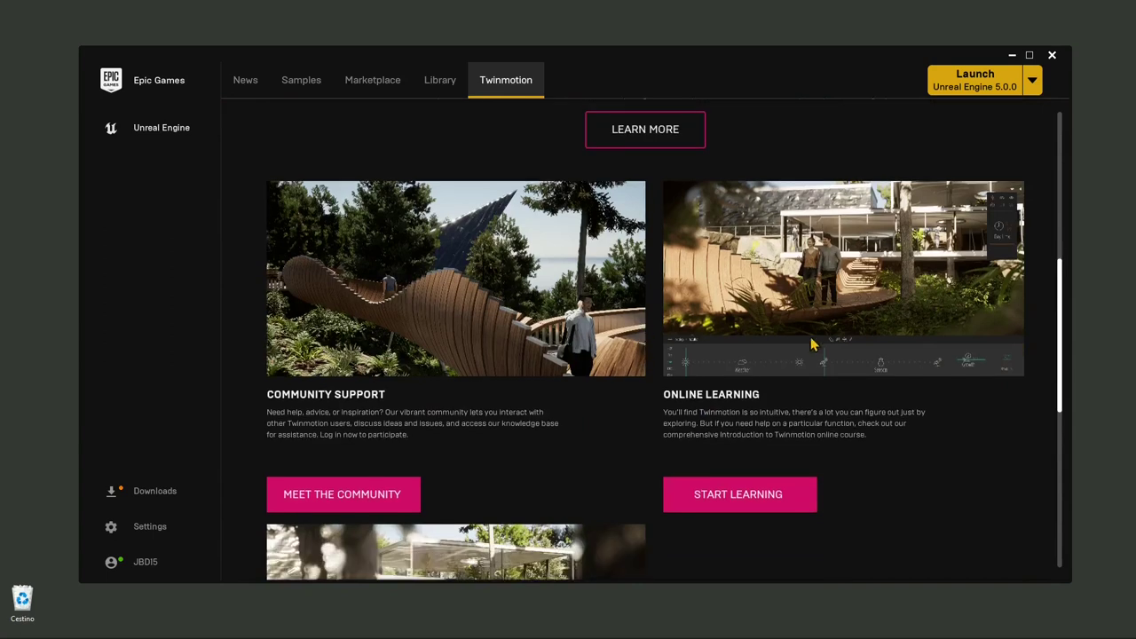
{"action": "scroll", "coordinate": [836, 342], "scroll_direction": "down", "scroll_amount": 1}
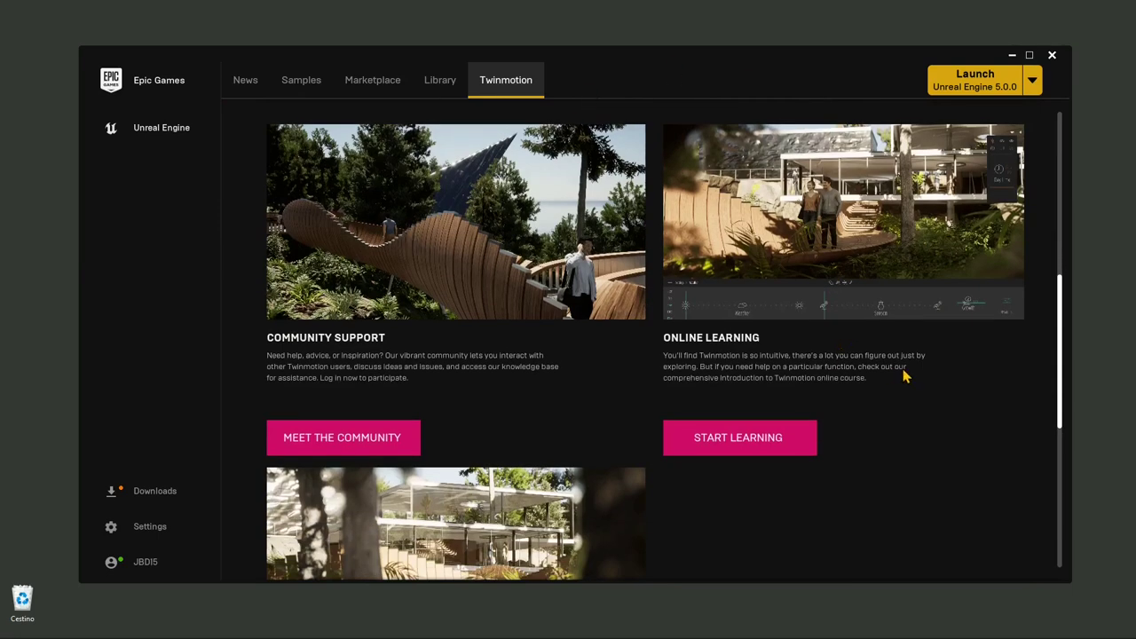
{"action": "scroll", "coordinate": [561, 409], "scroll_direction": "down", "scroll_amount": 2}
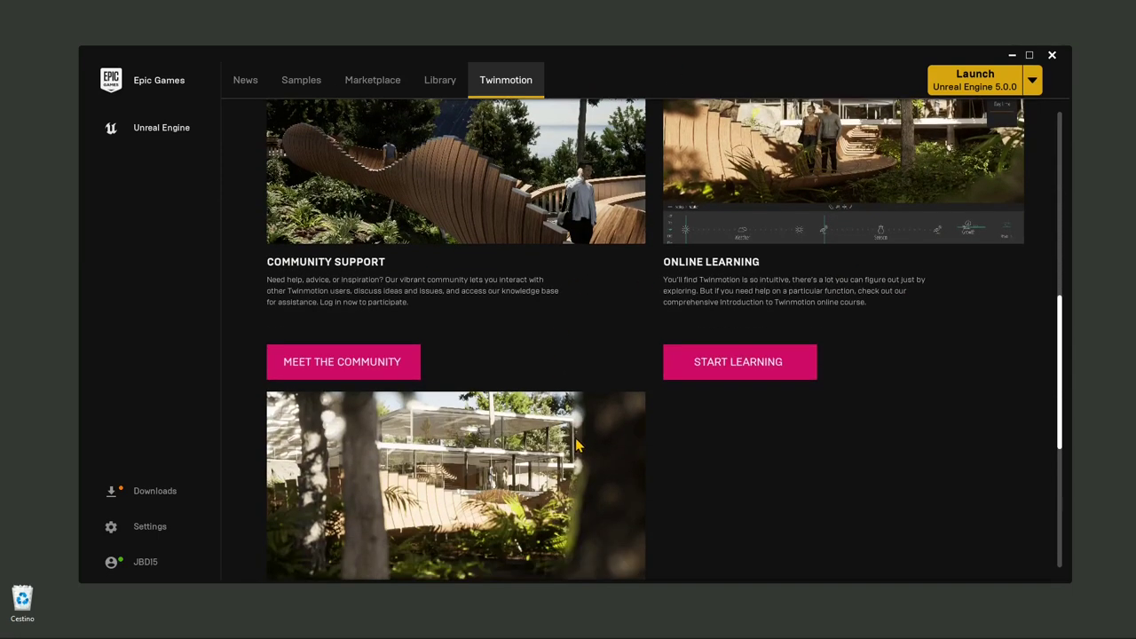
{"action": "scroll", "coordinate": [577, 439], "scroll_direction": "down", "scroll_amount": 1}
{"action": "scroll", "coordinate": [548, 421], "scroll_direction": "down", "scroll_amount": 1}
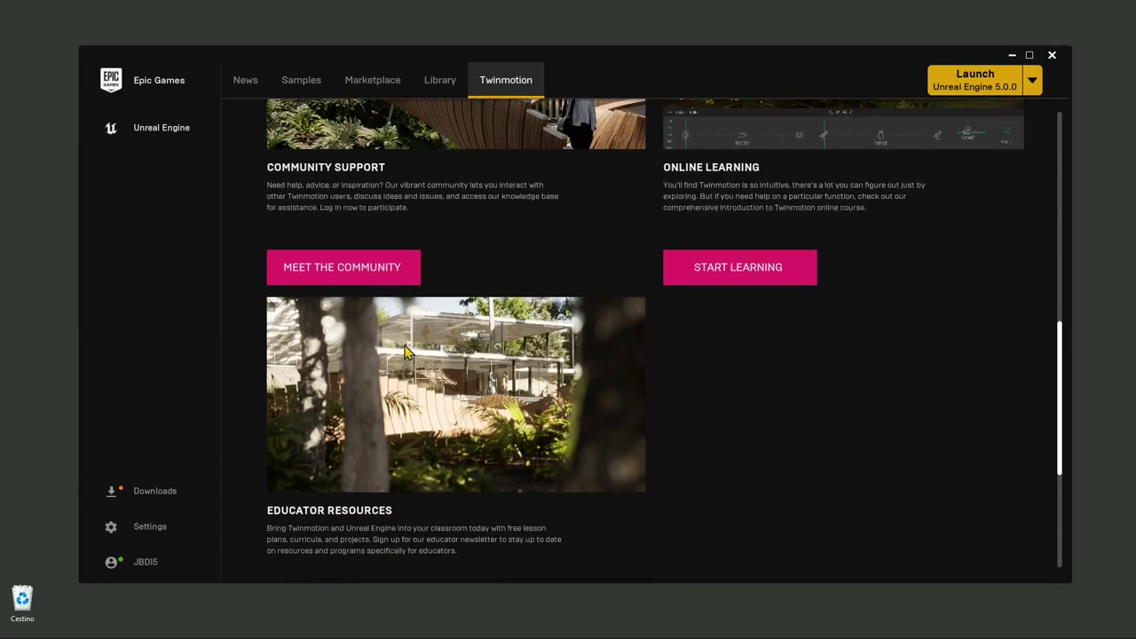
{"action": "scroll", "coordinate": [612, 404], "scroll_direction": "down", "scroll_amount": 2}
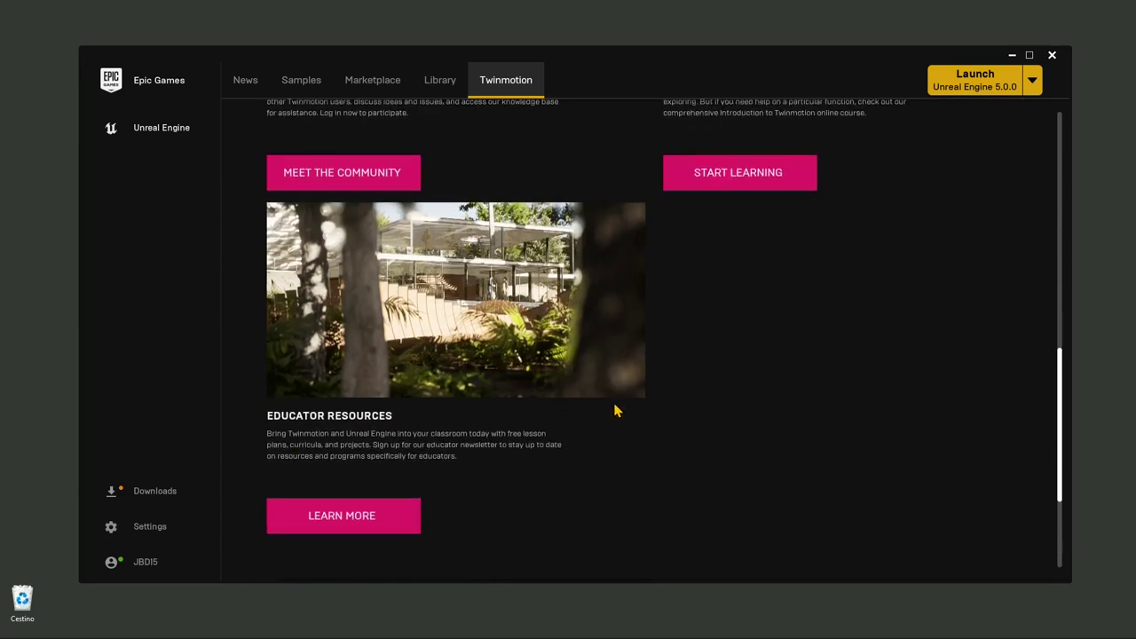
{"action": "scroll", "coordinate": [616, 404], "scroll_direction": "up", "scroll_amount": 10}
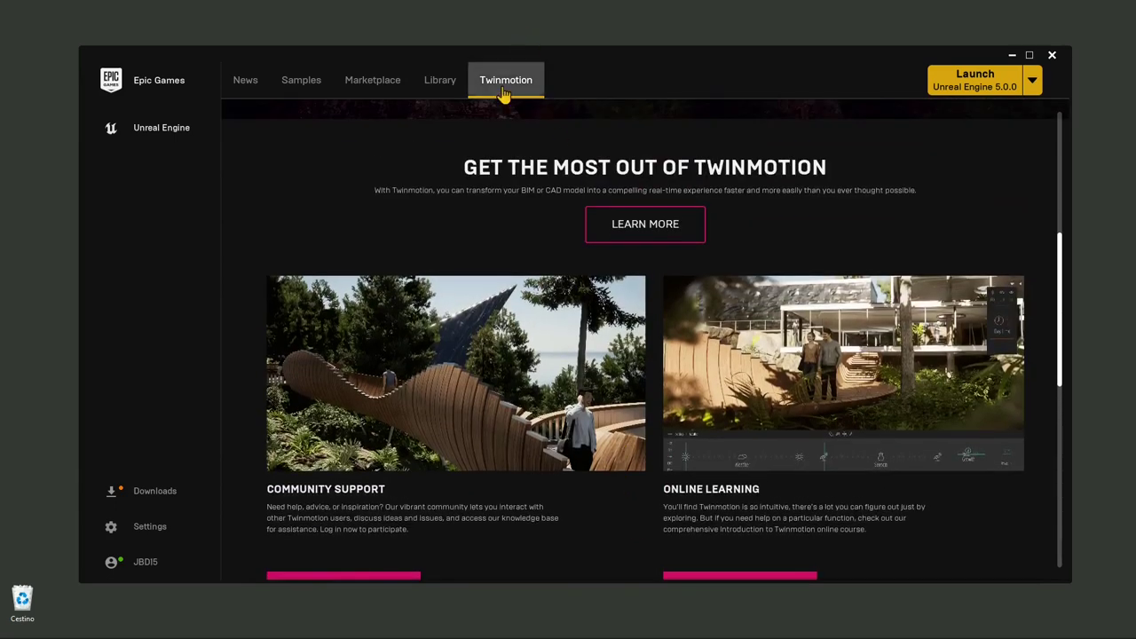
{"action": "scroll", "coordinate": [524, 149], "scroll_direction": "up", "scroll_amount": 2}
{"action": "scroll", "coordinate": [523, 177], "scroll_direction": "up", "scroll_amount": 5}
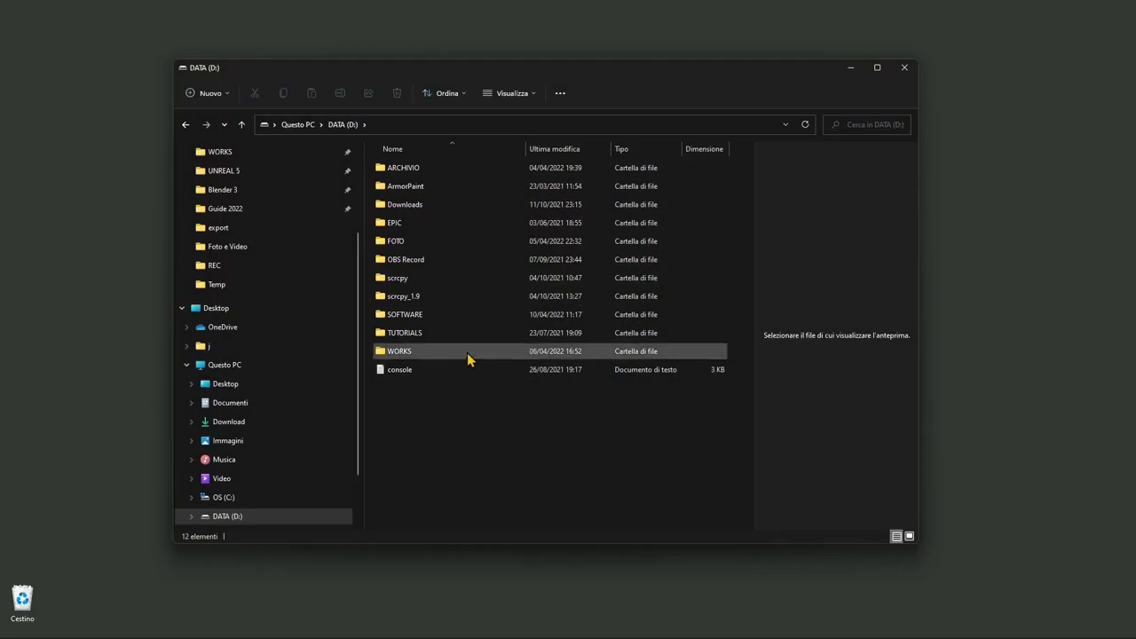
- In File Explorer, open SOFTWARE\Unreal\Projects\Lyra_Test on drive D and select the Lyra_Test Unreal Engine project file
{"action": "double_click", "coordinate": [440, 319]}
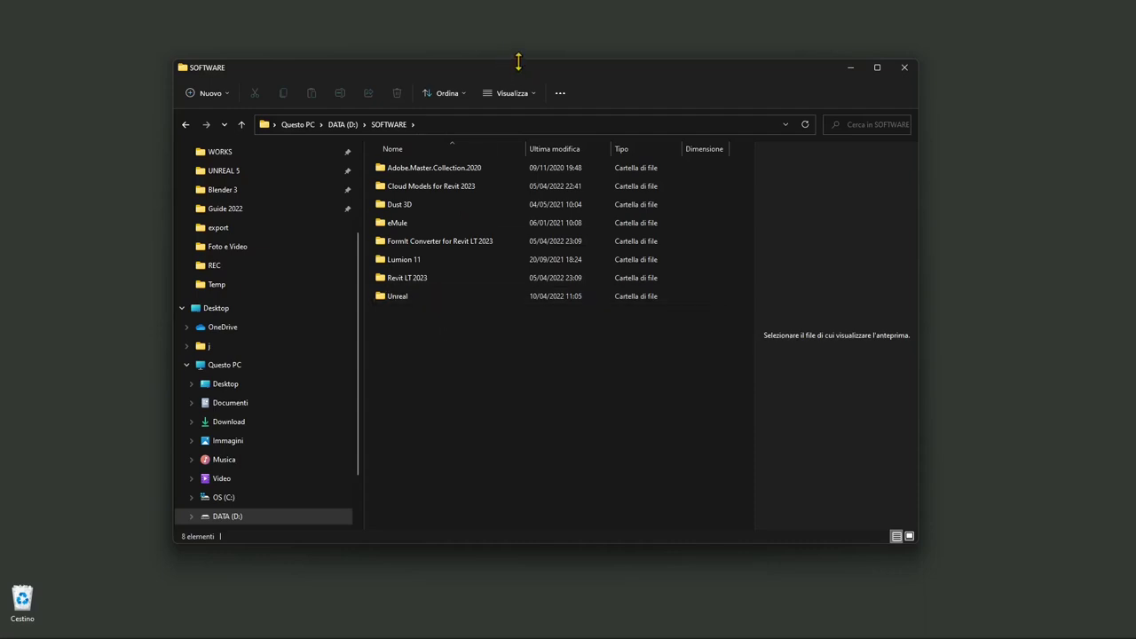
{"action": "double_click", "coordinate": [396, 296]}
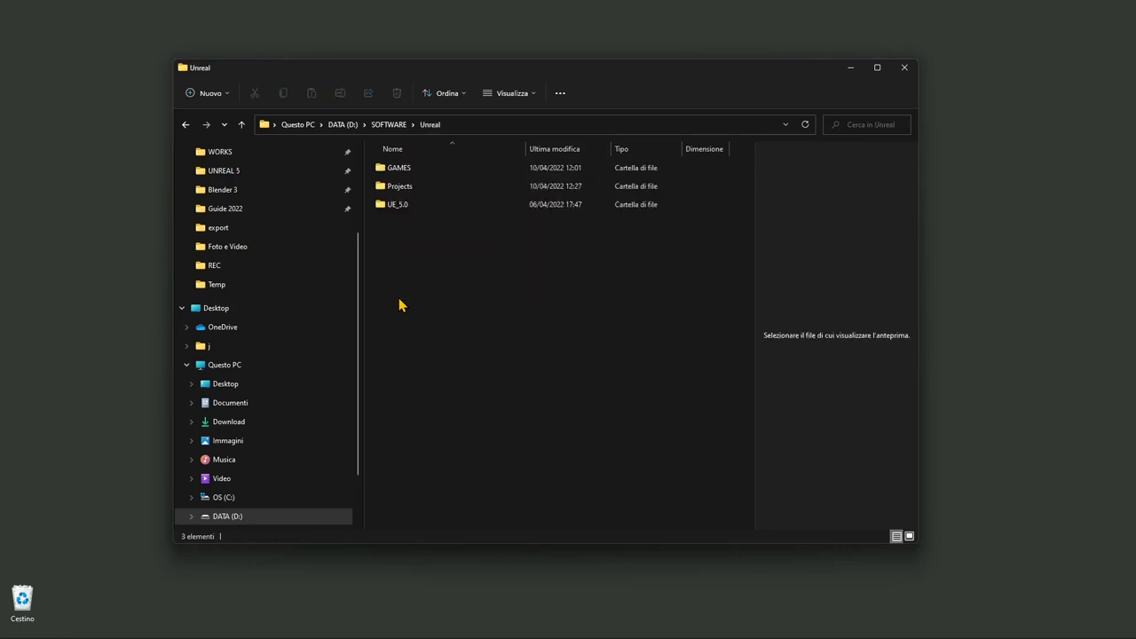
{"action": "double_click", "coordinate": [417, 189]}
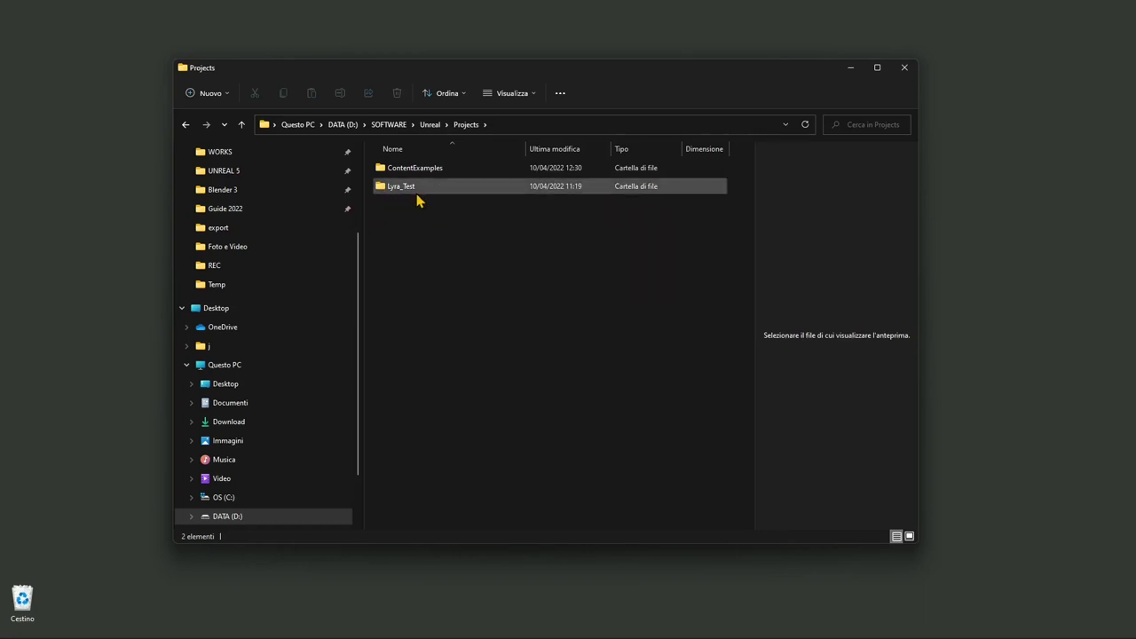
{"action": "double_click", "coordinate": [414, 193]}
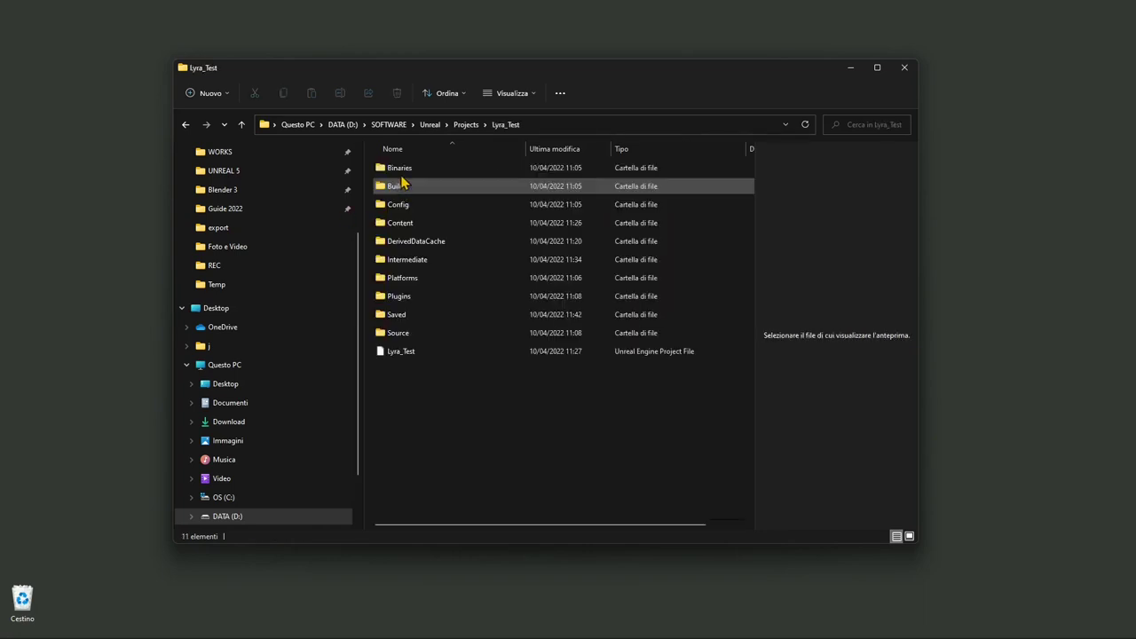
{"action": "left_click", "coordinate": [399, 355]}
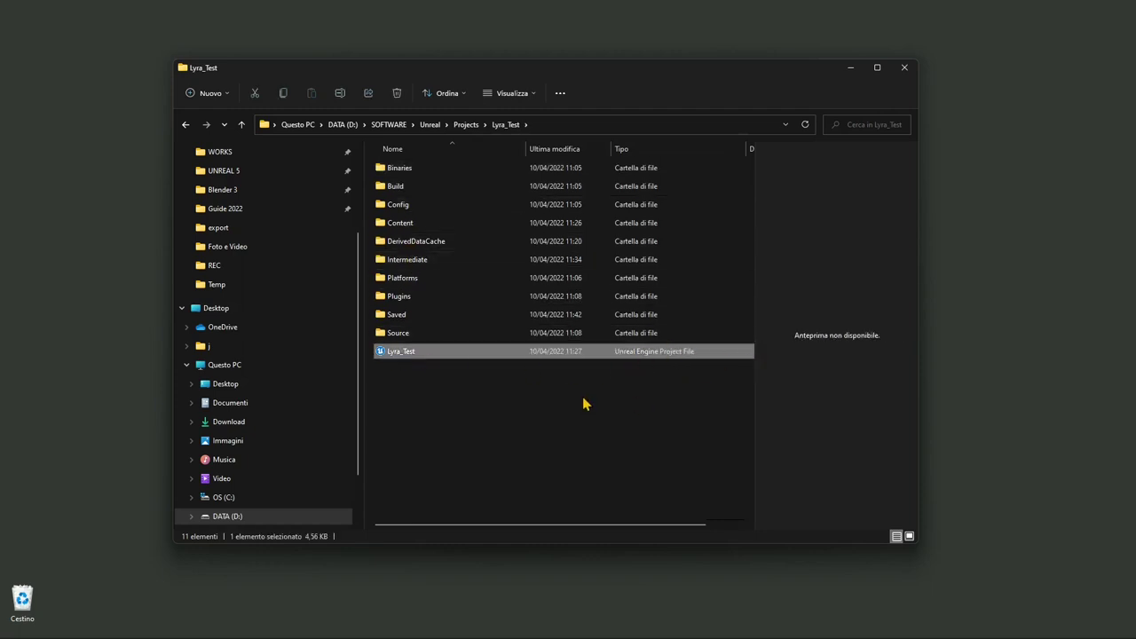
{"action": "left_click", "coordinate": [390, 353]}
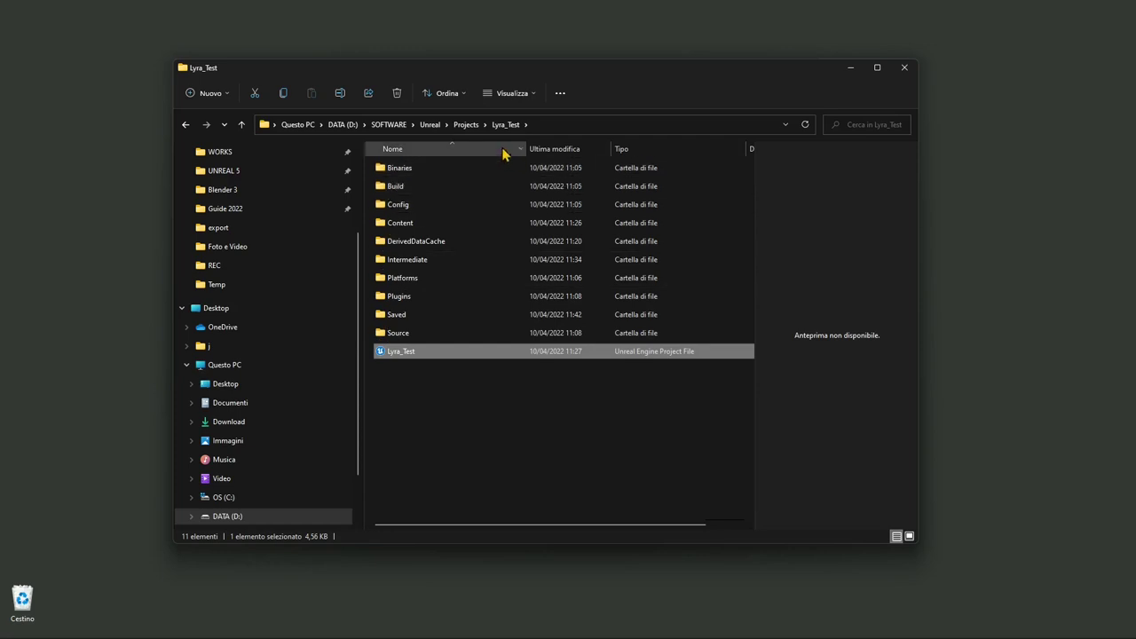
- Inspect the Lyra_Test project's Binaries\Win64 and Plugins folders, returning to the project folder after each
{"action": "double_click", "coordinate": [403, 170]}
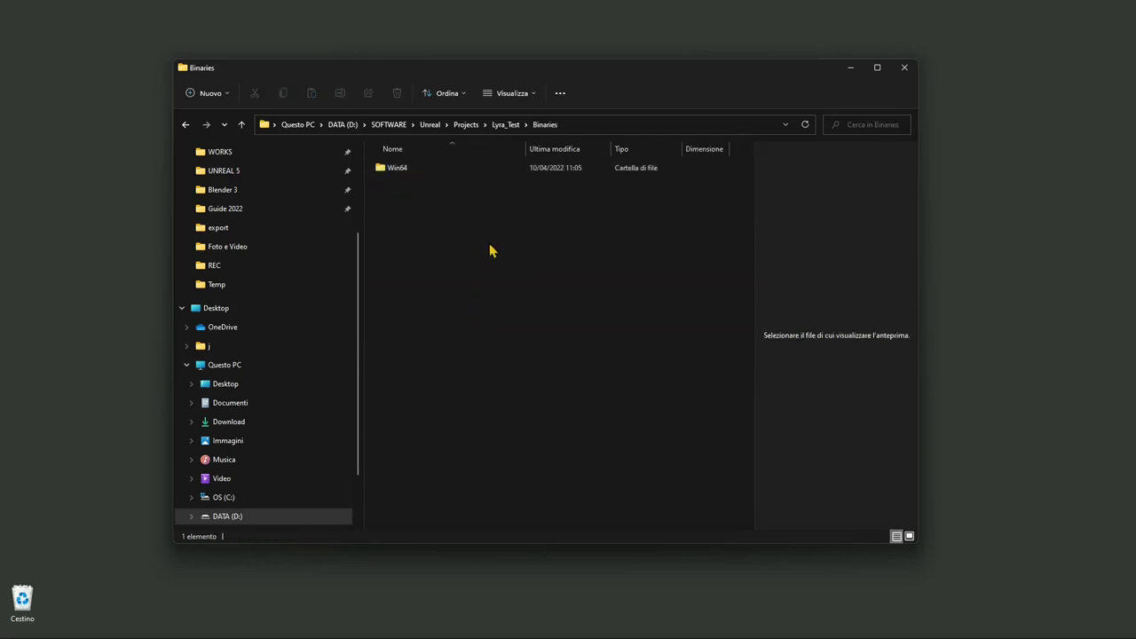
{"action": "double_click", "coordinate": [393, 169]}
{"action": "key", "text": "BackSpace"}
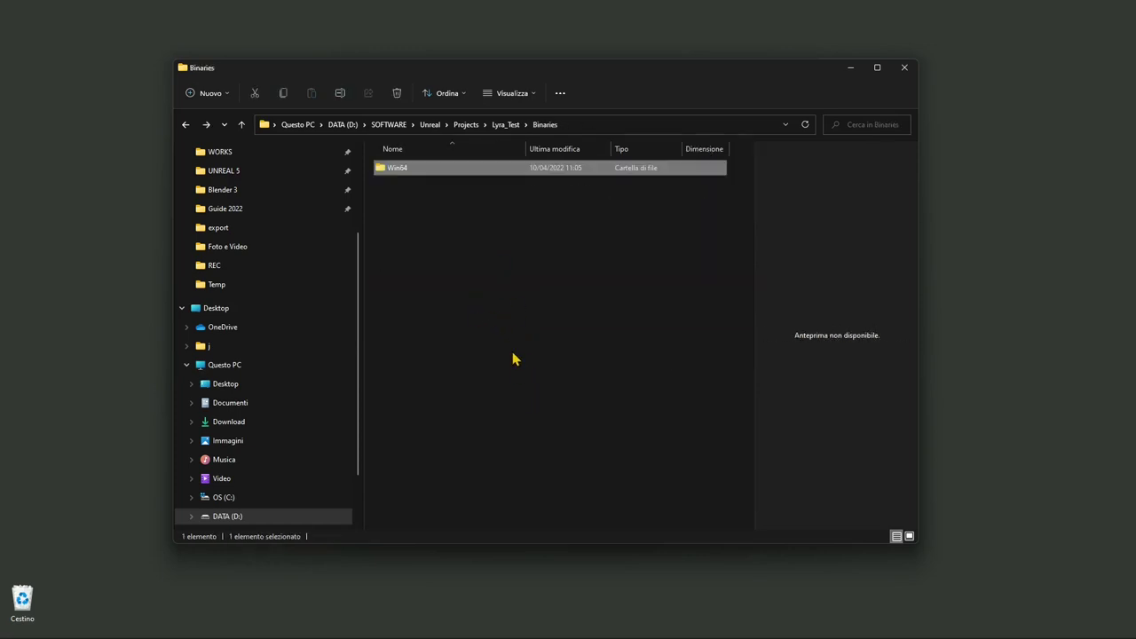
{"action": "key", "text": "BackSpace"}
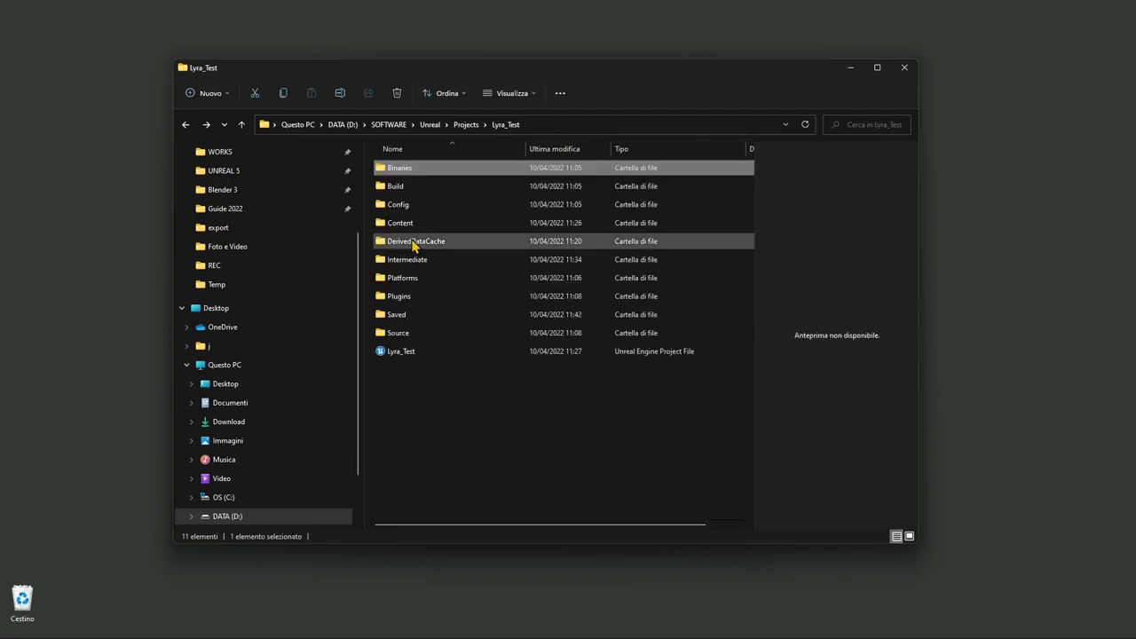
{"action": "double_click", "coordinate": [399, 298]}
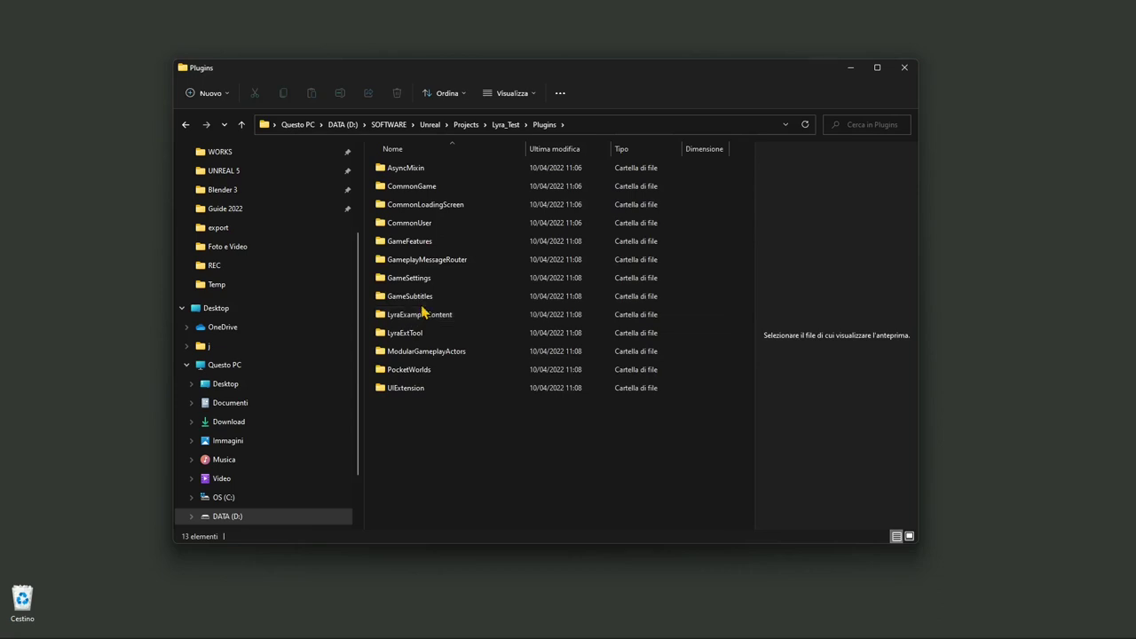
{"action": "key", "text": "BackSpace"}
- Open the project's Content\Audio\Classes folder to view its uasset files
{"action": "double_click", "coordinate": [400, 223]}
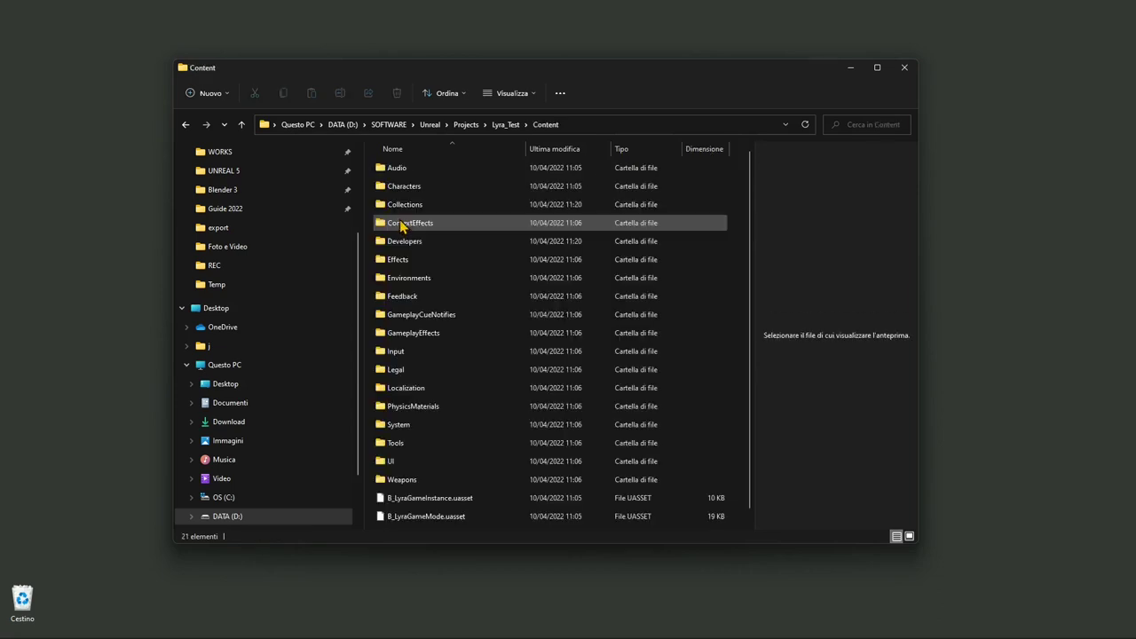
{"action": "double_click", "coordinate": [395, 168]}
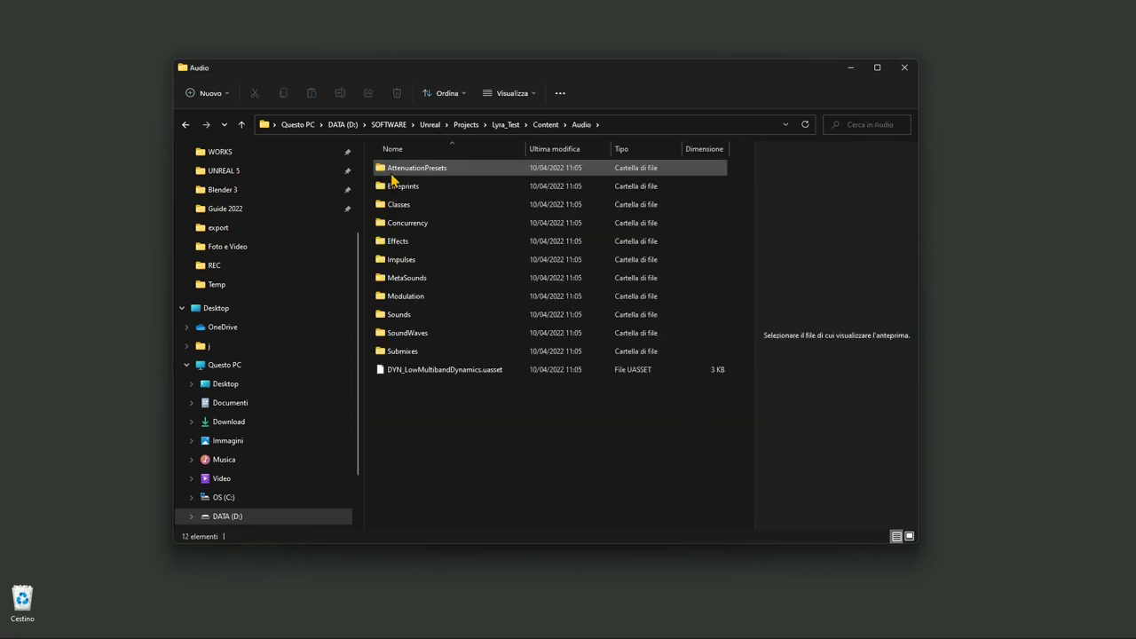
{"action": "double_click", "coordinate": [398, 205]}
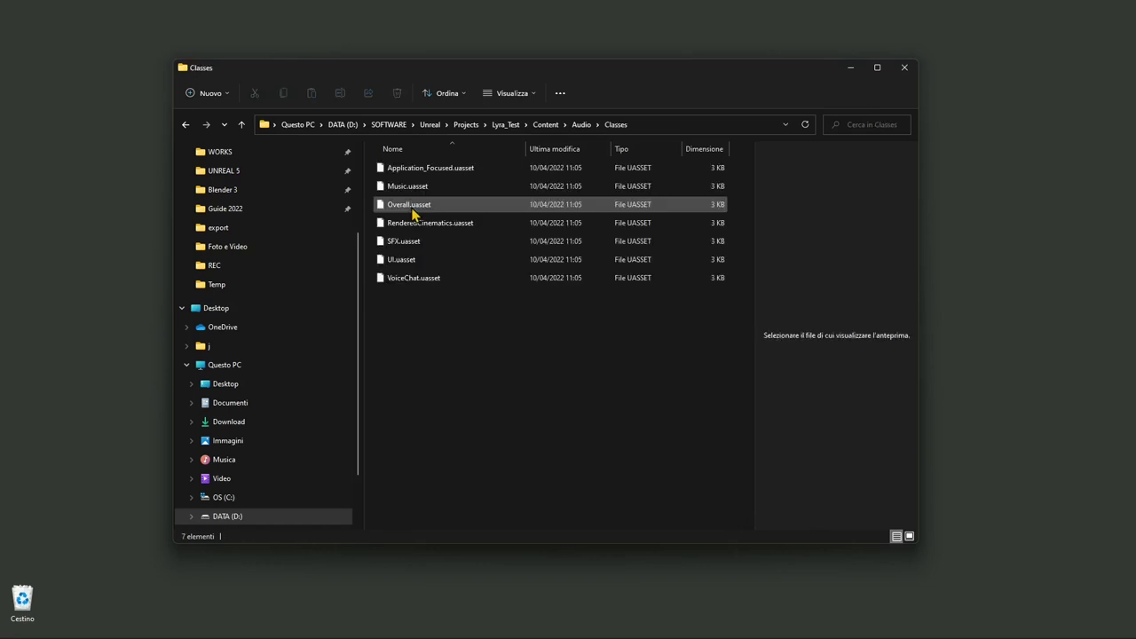
- Inspect the Audio\Blueprints folder and the project's Content folder, then return to the Lyra_Test project folder
{"action": "key", "text": "alt+Left"}
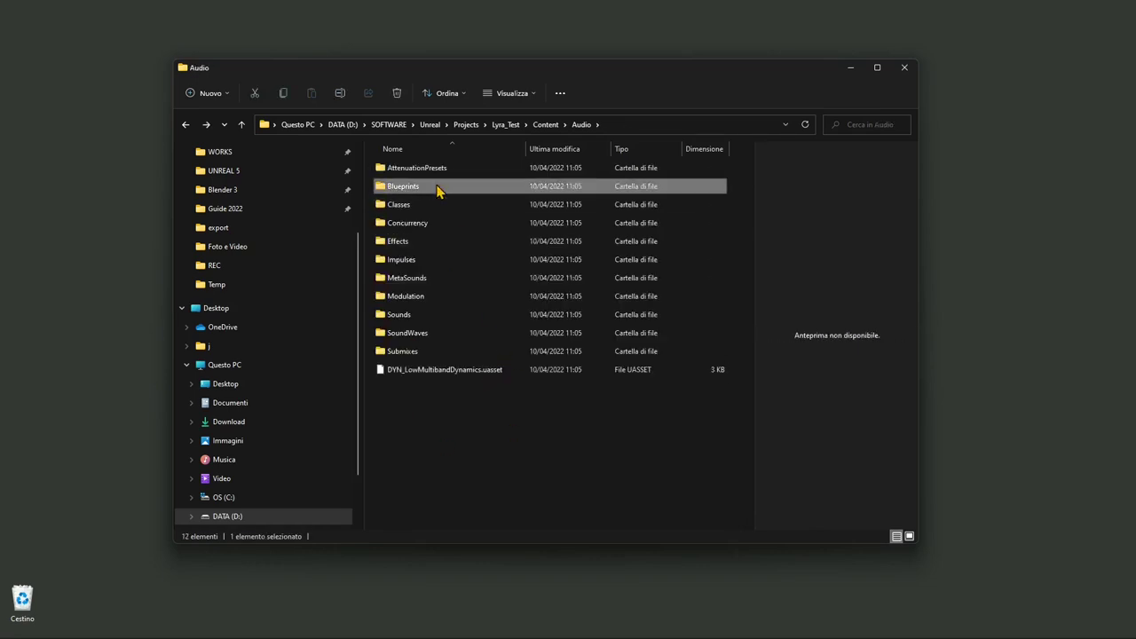
{"action": "double_click", "coordinate": [435, 185]}
{"action": "key", "text": "alt+Left"}
{"action": "key", "text": "alt+Left"}
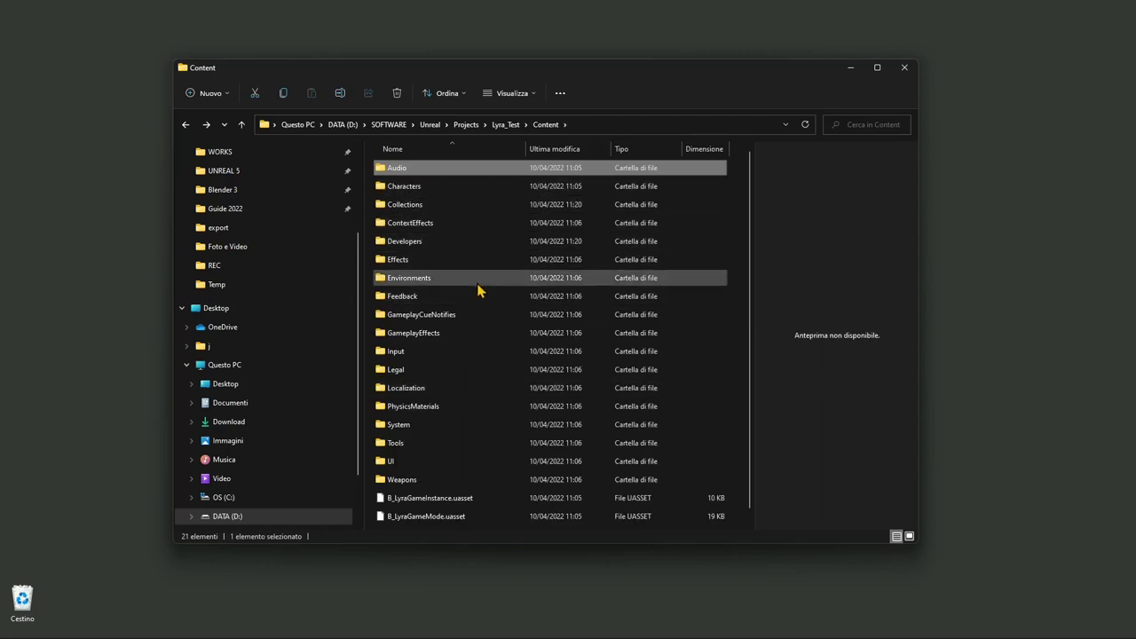
{"action": "scroll", "coordinate": [496, 431], "scroll_direction": "down", "scroll_amount": 1}
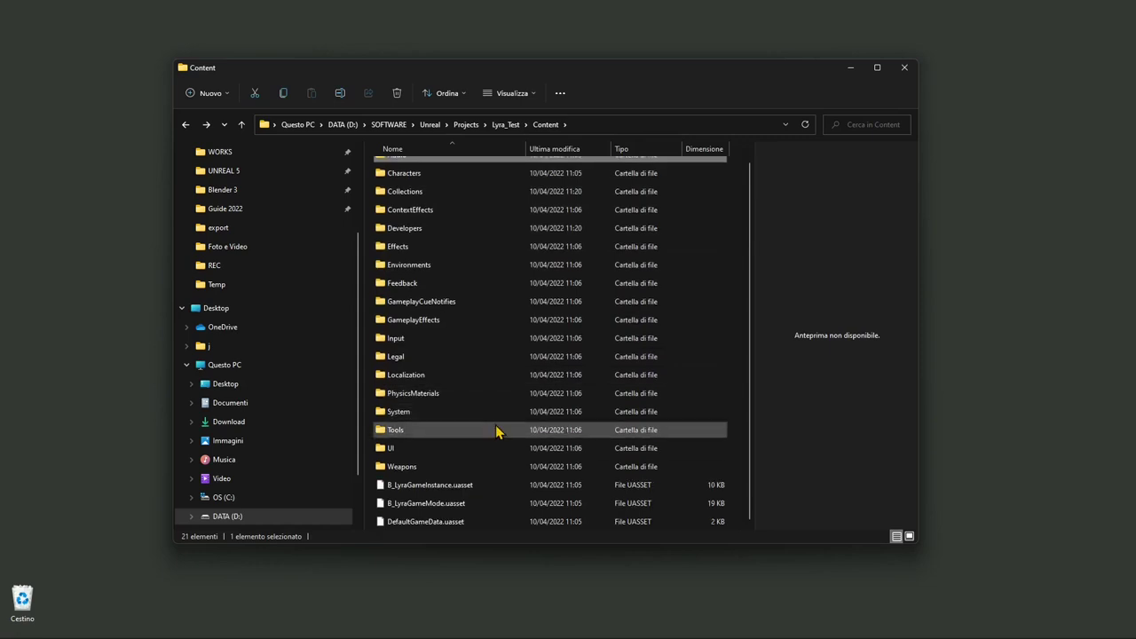
{"action": "key", "text": "alt+Up"}
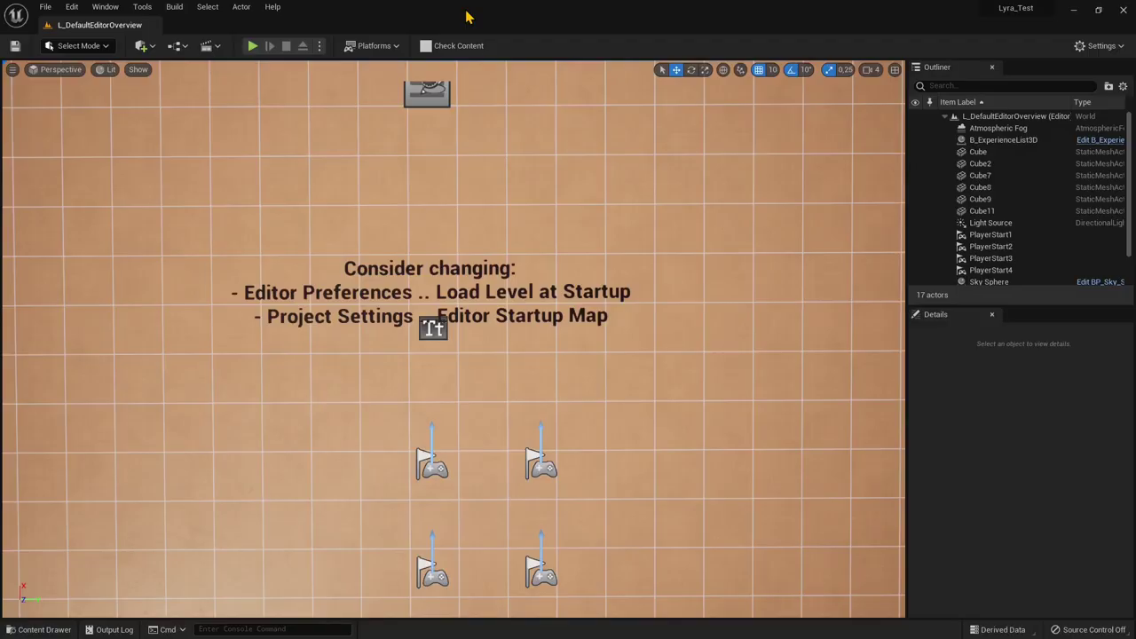
- In Unreal Editor, browse the MyProject, Project_Test1 and test2 entries in the Open Project window, then close it without opening one
{"action": "left_click", "coordinate": [46, 8]}
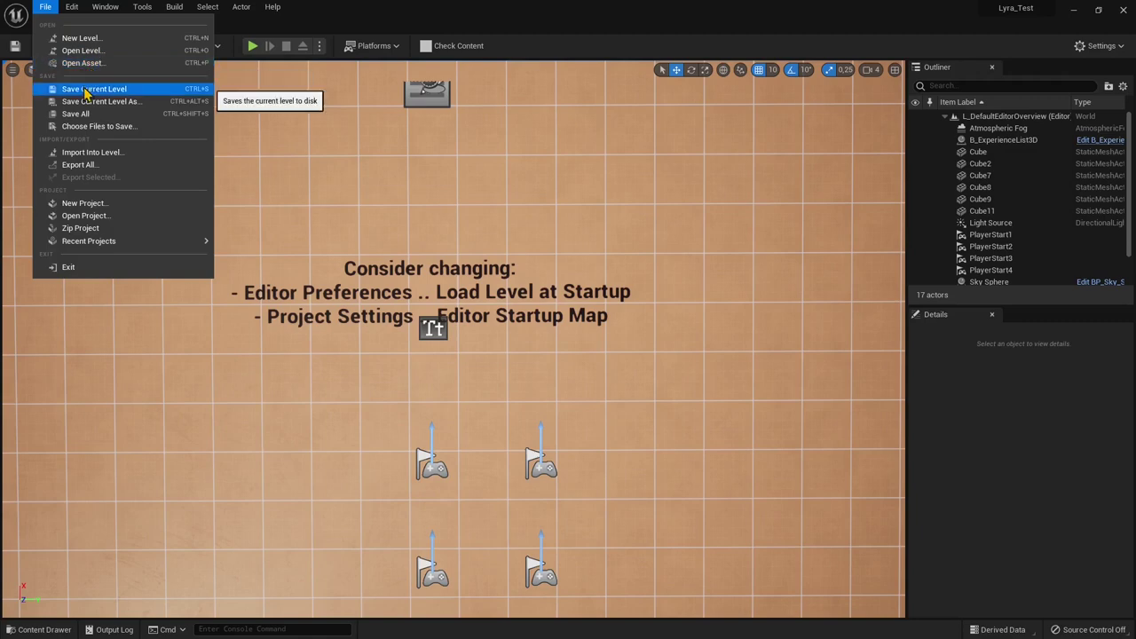
{"action": "left_click", "coordinate": [86, 218]}
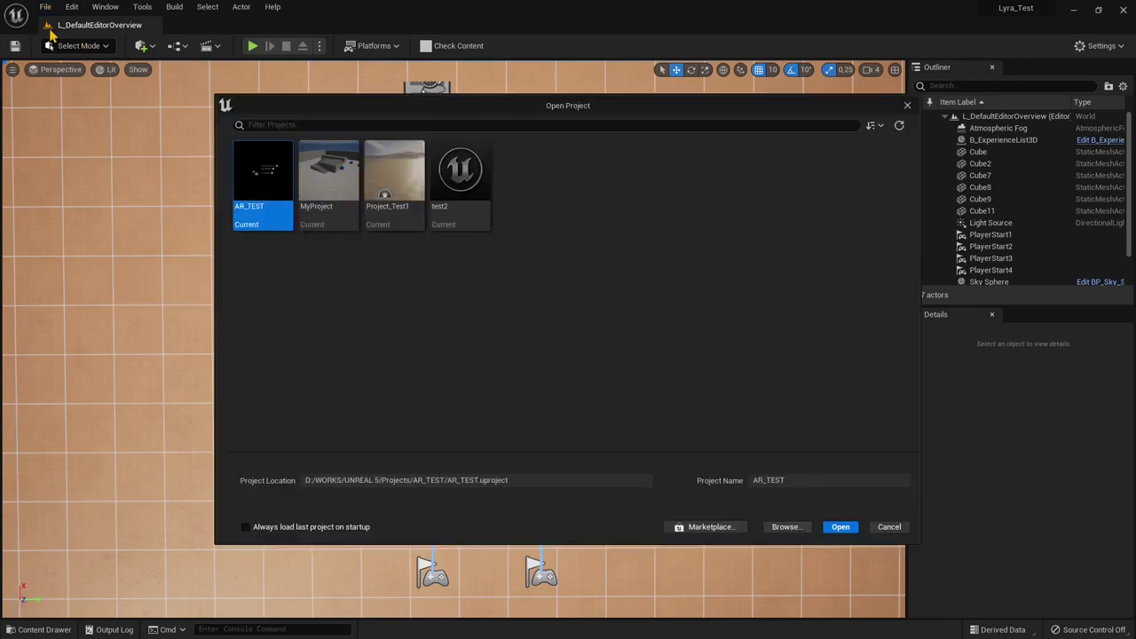
{"action": "left_click", "coordinate": [337, 208]}
{"action": "left_click", "coordinate": [404, 182]}
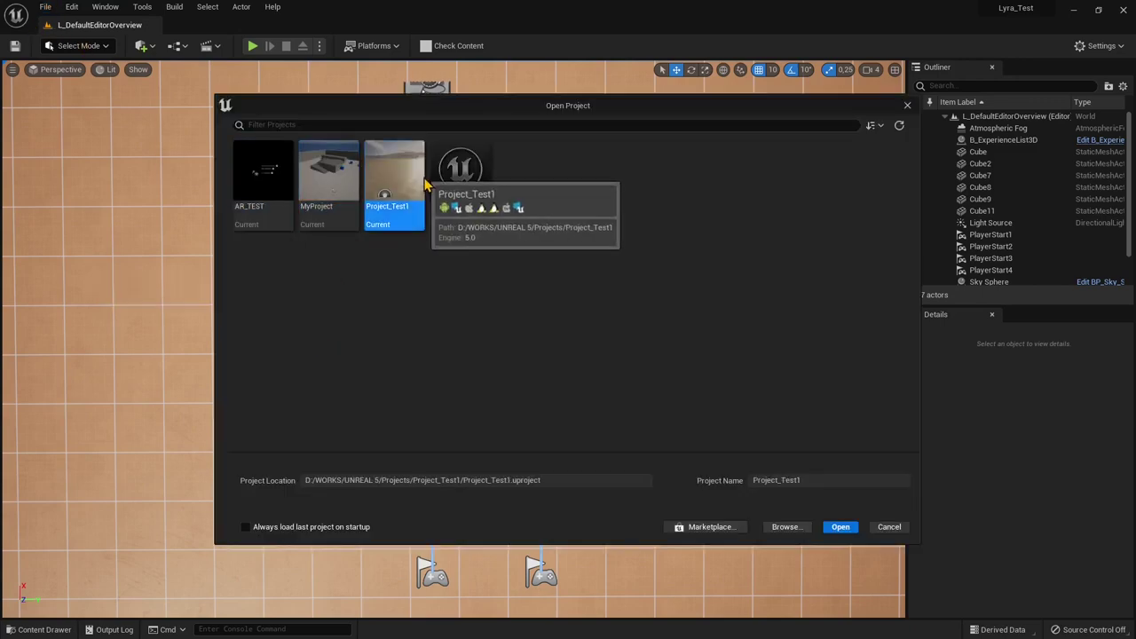
{"action": "left_click", "coordinate": [460, 180]}
{"action": "left_click", "coordinate": [907, 105]}
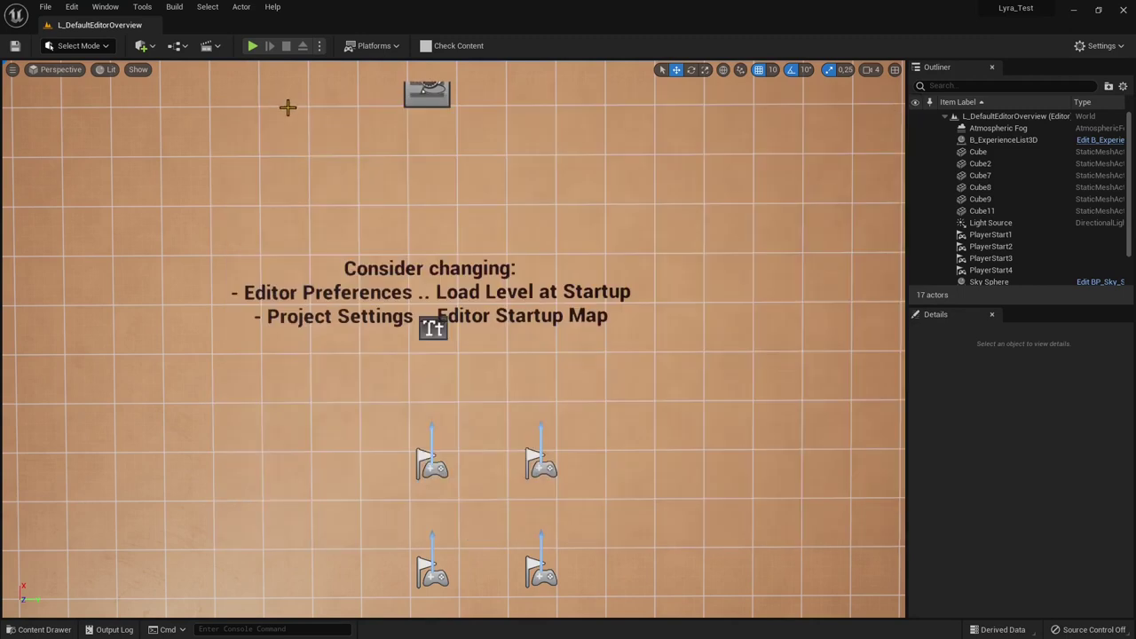
{"action": "left_click", "coordinate": [44, 9]}
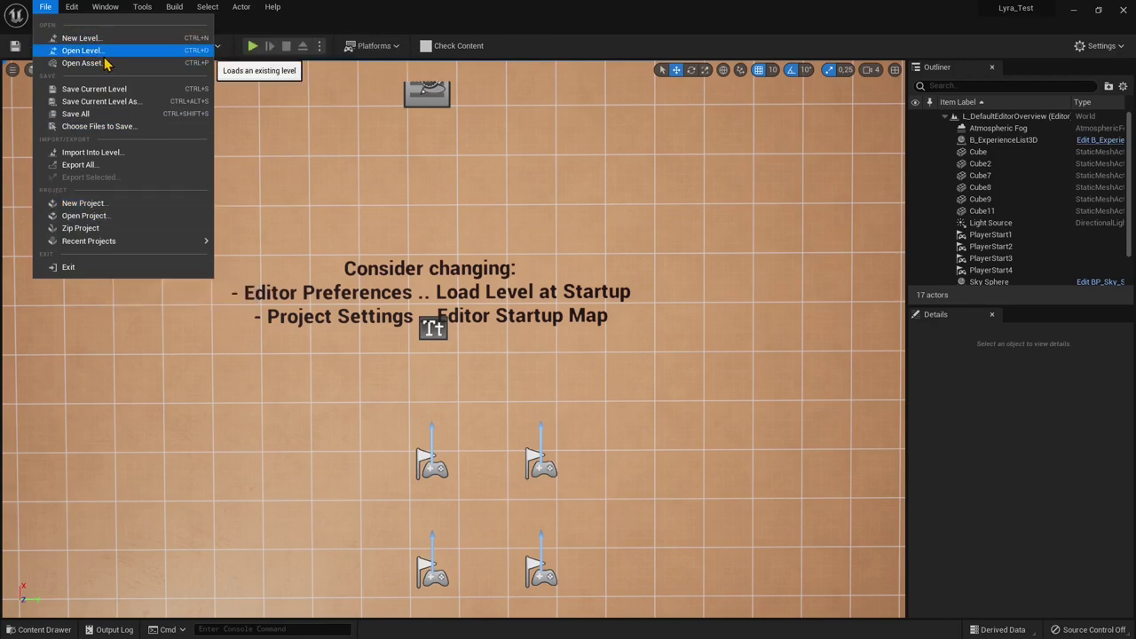
{"action": "mouse_move", "coordinate": [150, 242]}
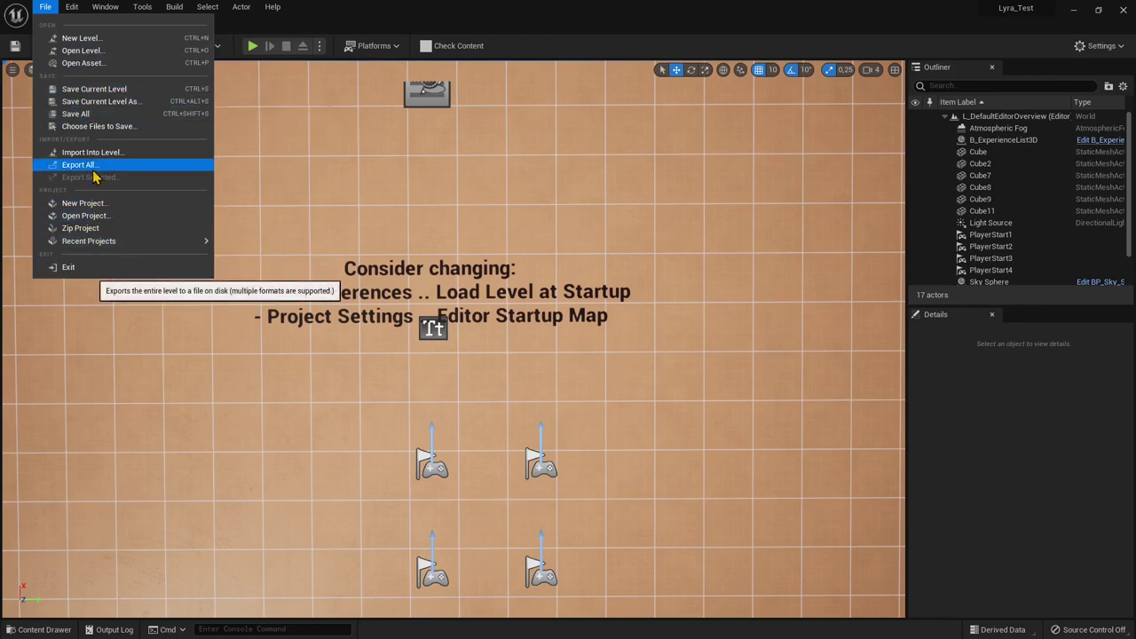
{"action": "mouse_move", "coordinate": [242, 7]}
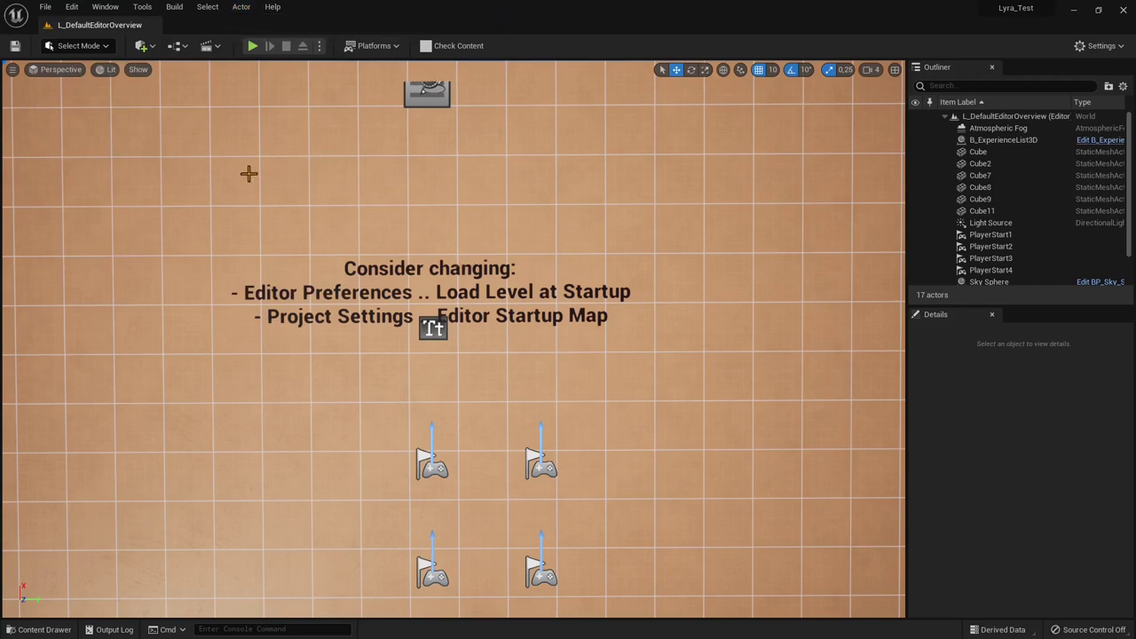
- Play the L_DefaultEditorOverview level in the editor and steer the character into the Front End portal
{"action": "left_click", "coordinate": [252, 45]}
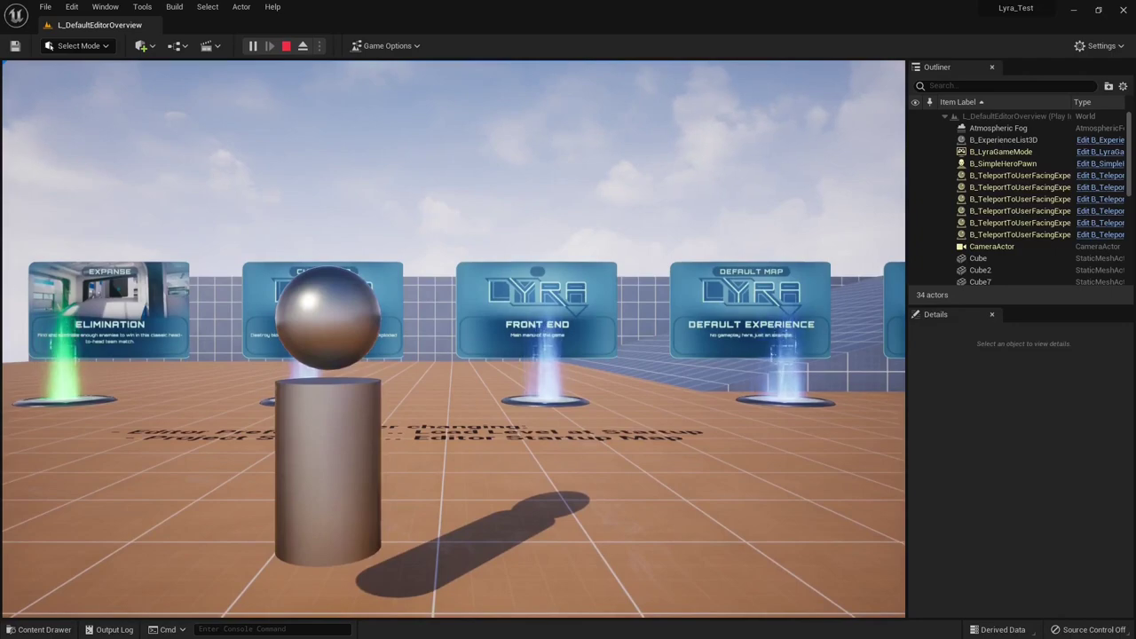
{"action": "left_click", "coordinate": [453, 337]}
{"action": "key", "text": "w"}
{"action": "key", "text": "s"}
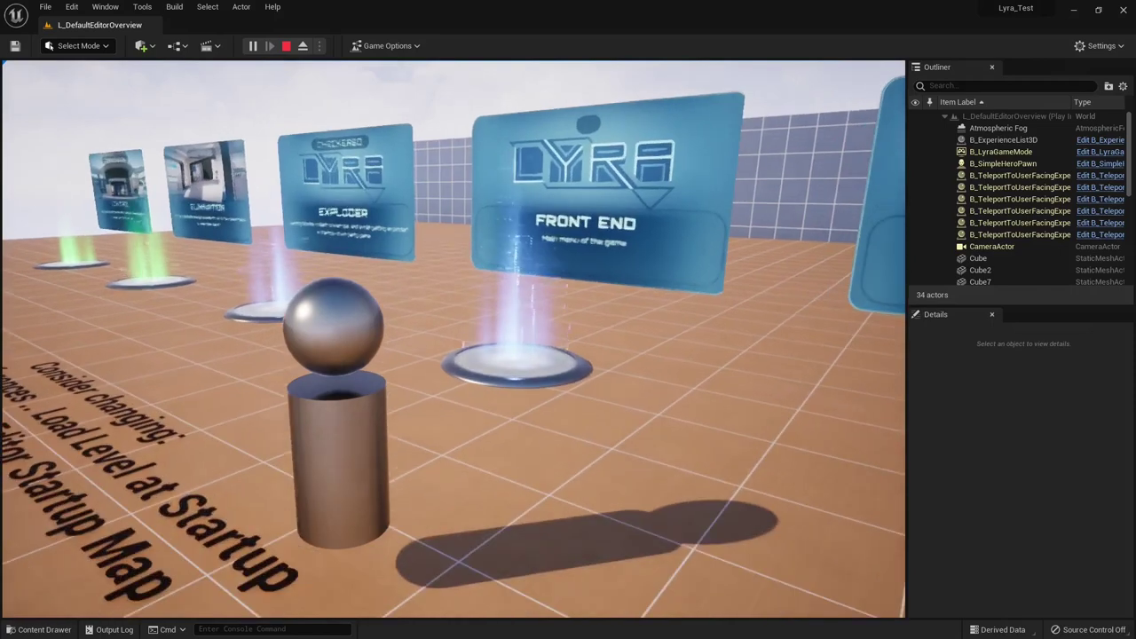
{"action": "key", "text": "w"}
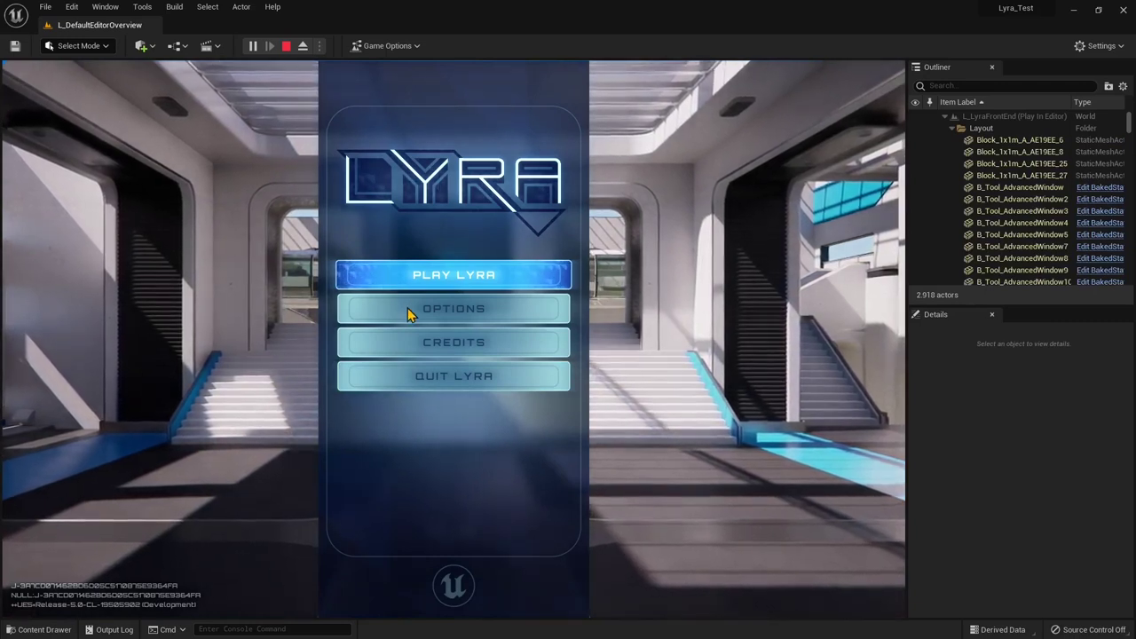
- Review the game's Video, Audio, Mouse & Keyboard and Gamepad options, then quit Lyra and confirm the exit
{"action": "left_click", "coordinate": [460, 316]}
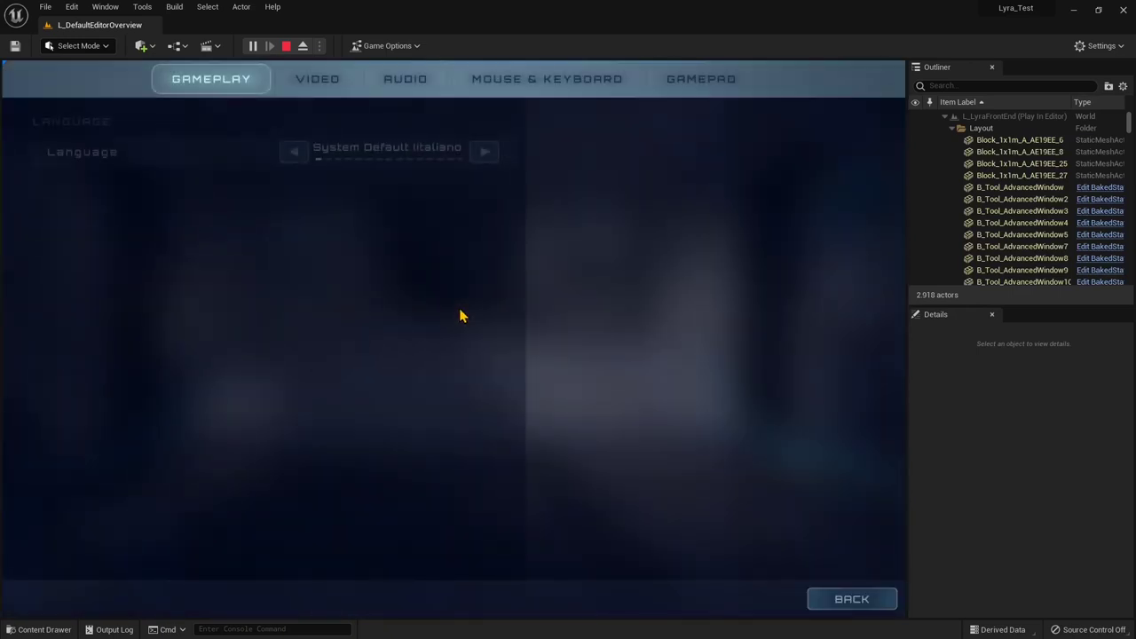
{"action": "left_click", "coordinate": [320, 79]}
{"action": "left_click", "coordinate": [406, 79]}
{"action": "left_click", "coordinate": [547, 79]}
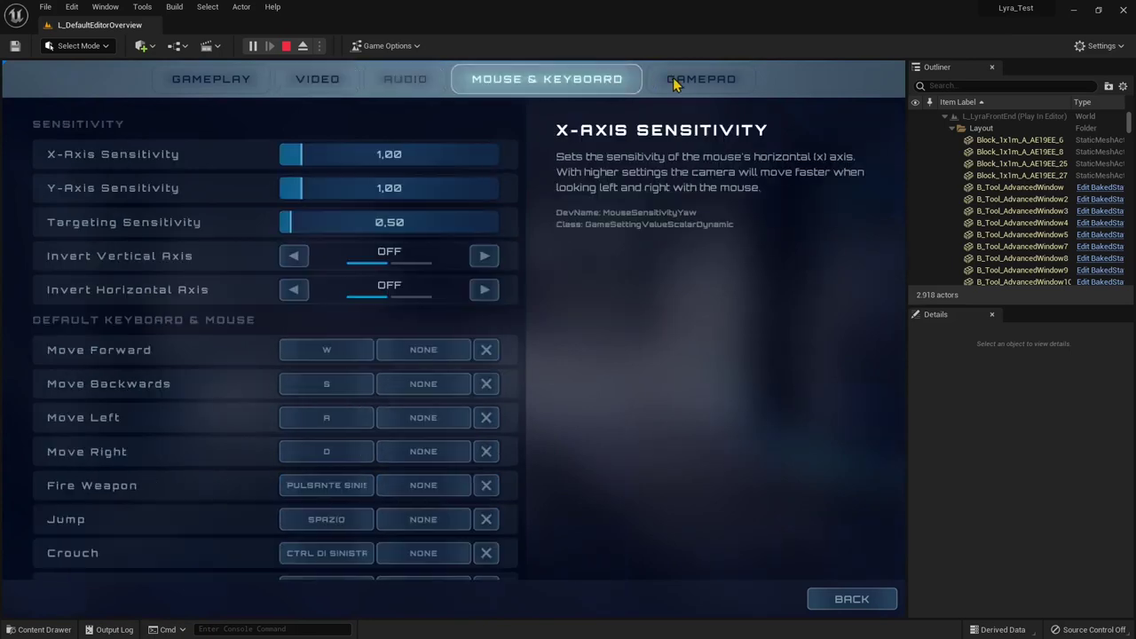
{"action": "left_click", "coordinate": [684, 80]}
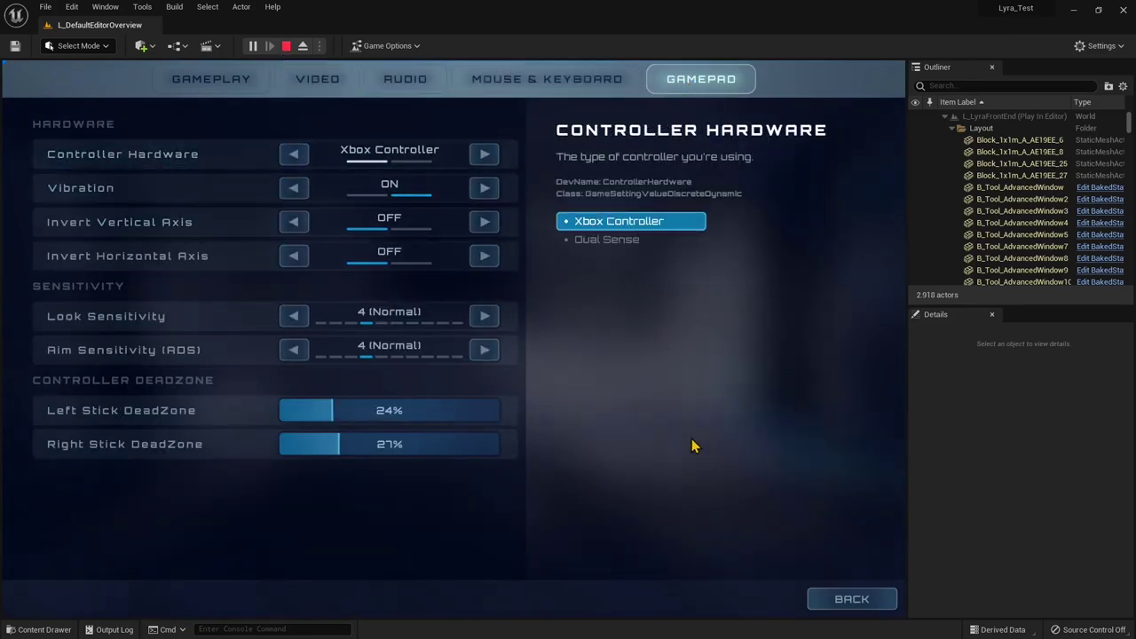
{"action": "key", "text": "Escape"}
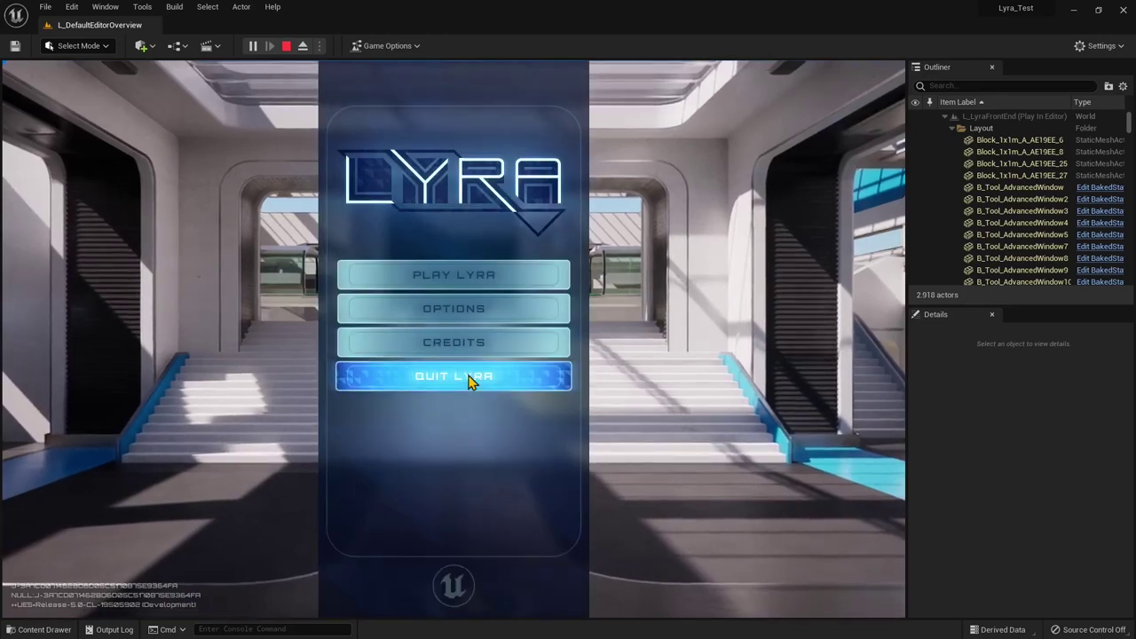
{"action": "left_click", "coordinate": [467, 377]}
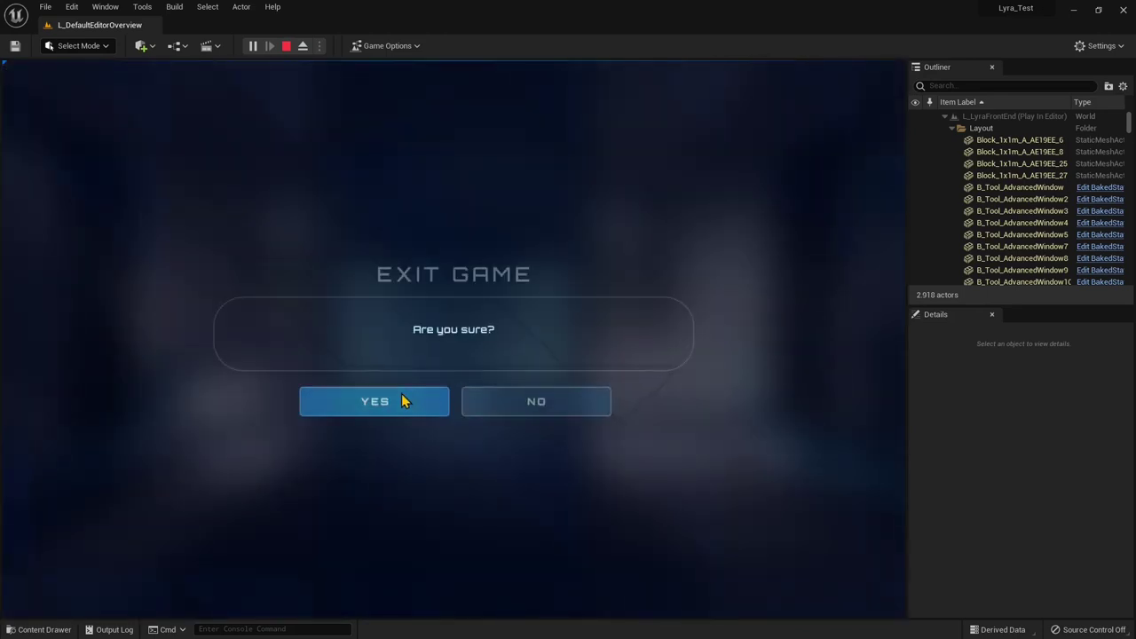
{"action": "left_click", "coordinate": [405, 400]}
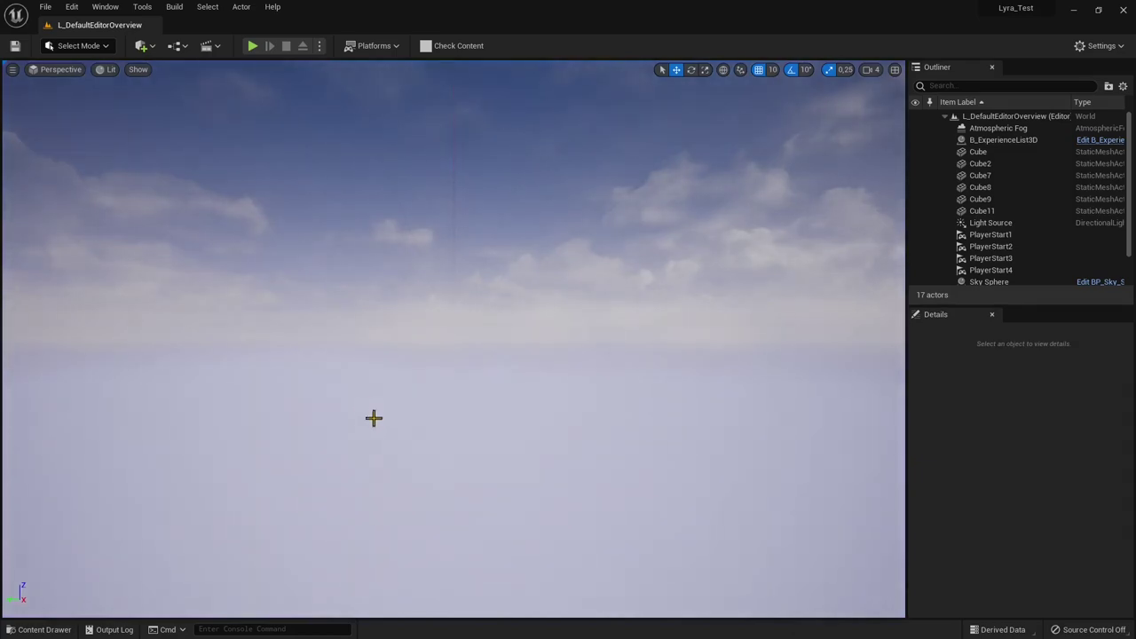
- Play the level in the editor again and steer the character into the Exploder portal
{"action": "right_click_drag", "start_coordinate": [373, 418], "coordinate": [324, 124]}
{"action": "key", "text": "w"}
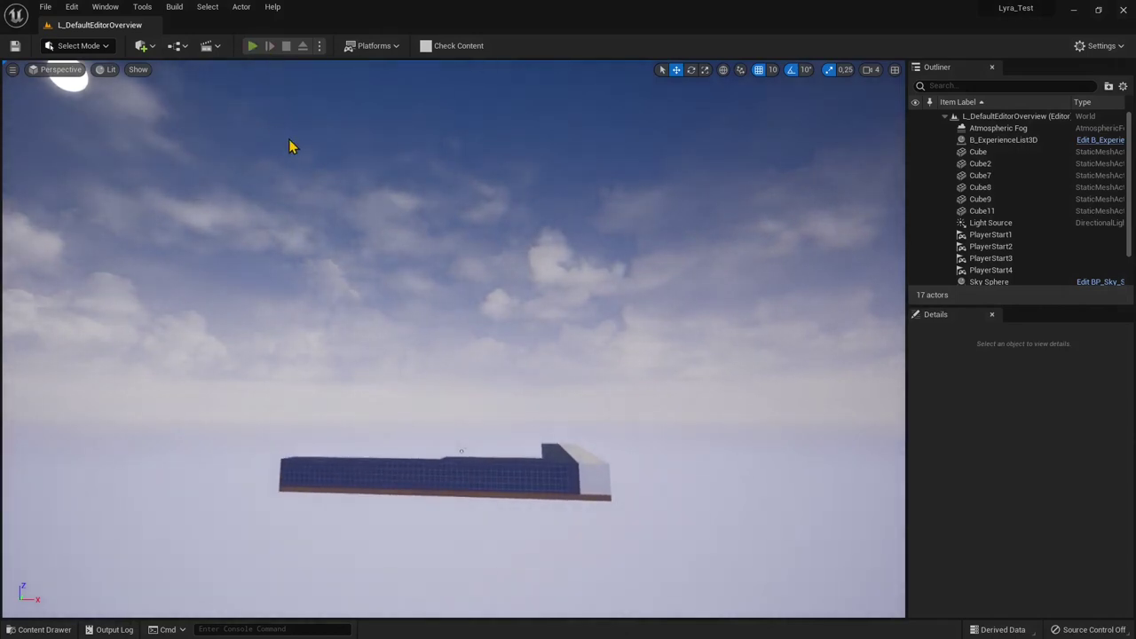
{"action": "key", "text": "alt+p"}
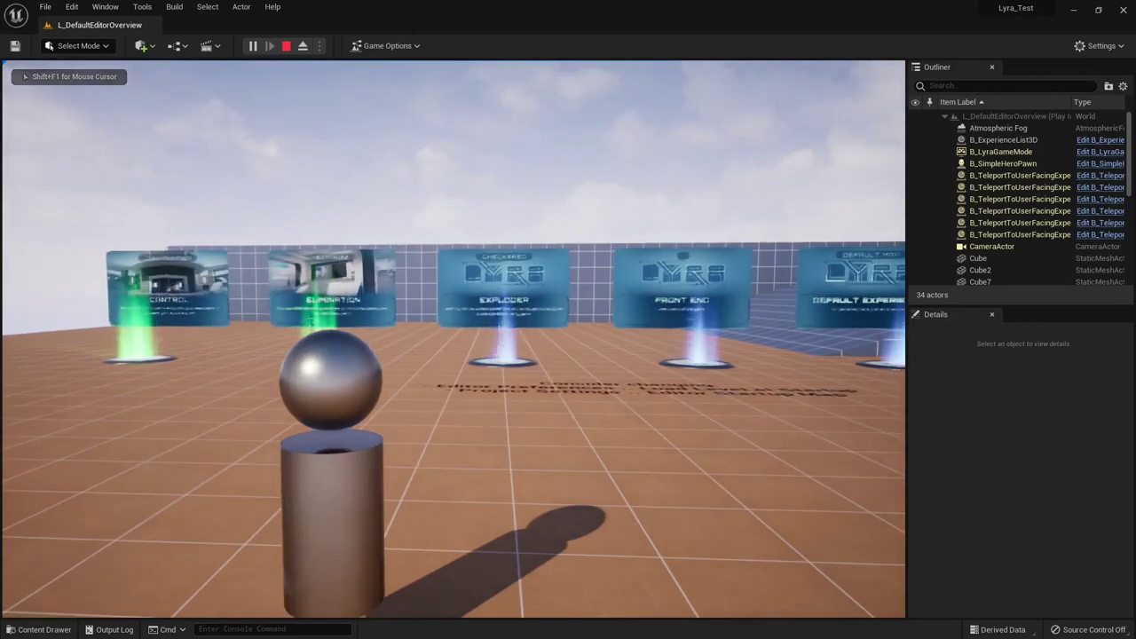
{"action": "key", "text": "w"}
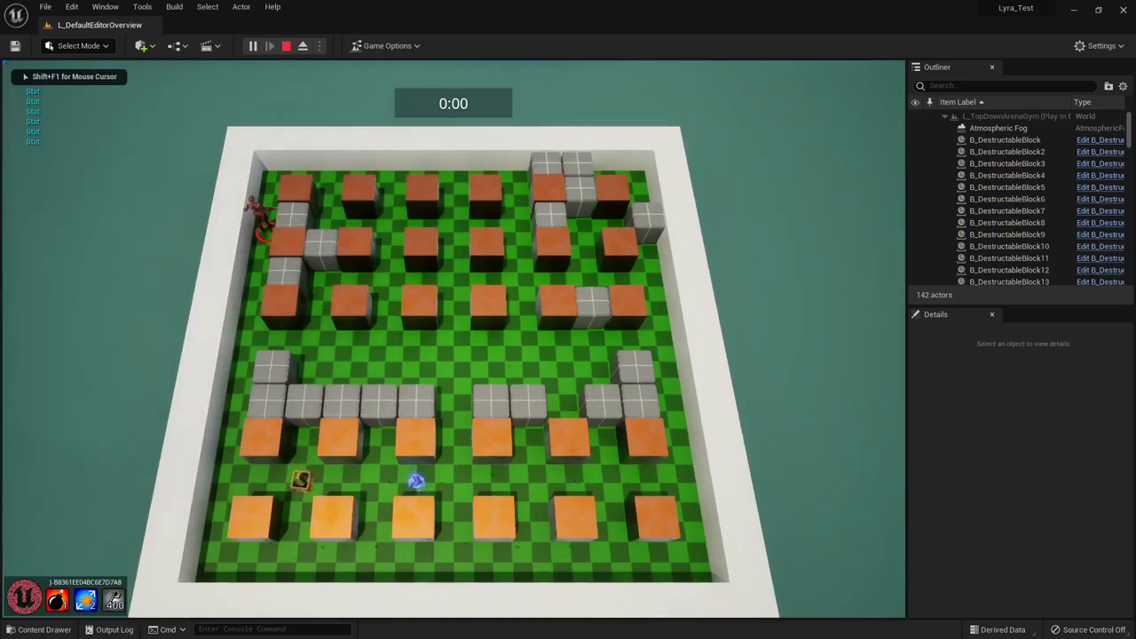
- Move the character through the top-down arena to collect the two pickups, then stop the play-in-editor session
{"action": "key", "text": "s"}
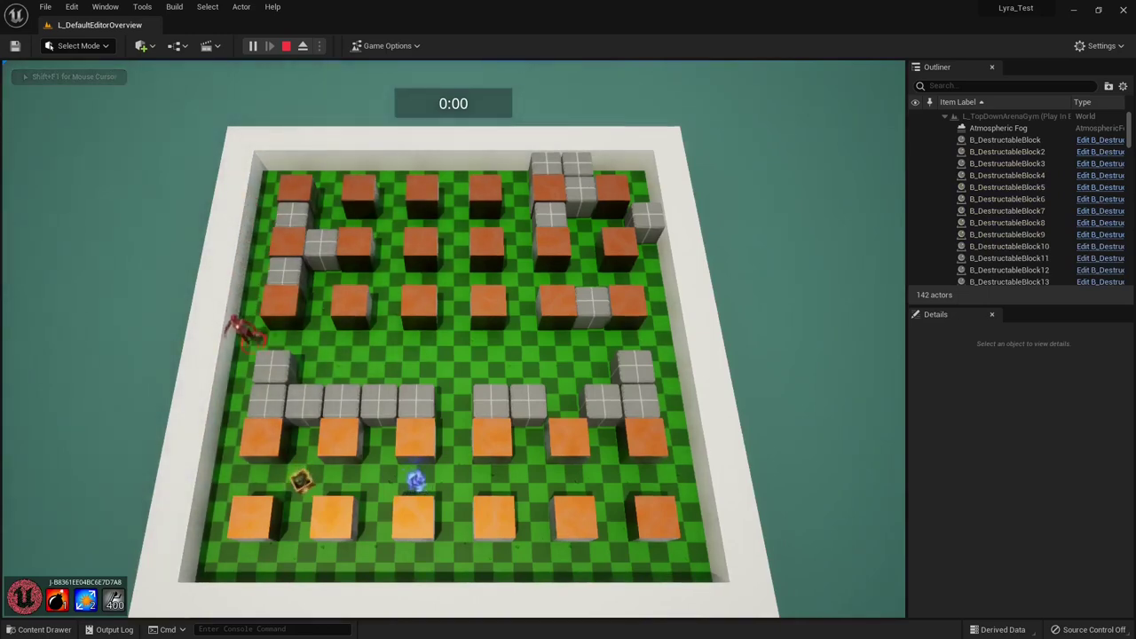
{"action": "key", "text": "s"}
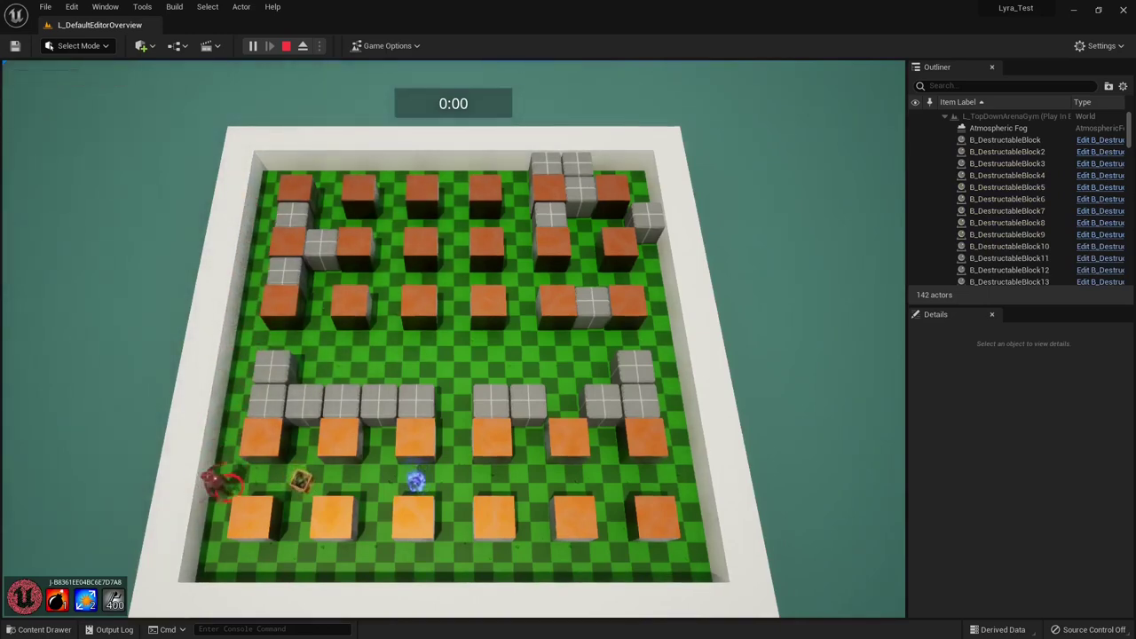
{"action": "key", "text": "d"}
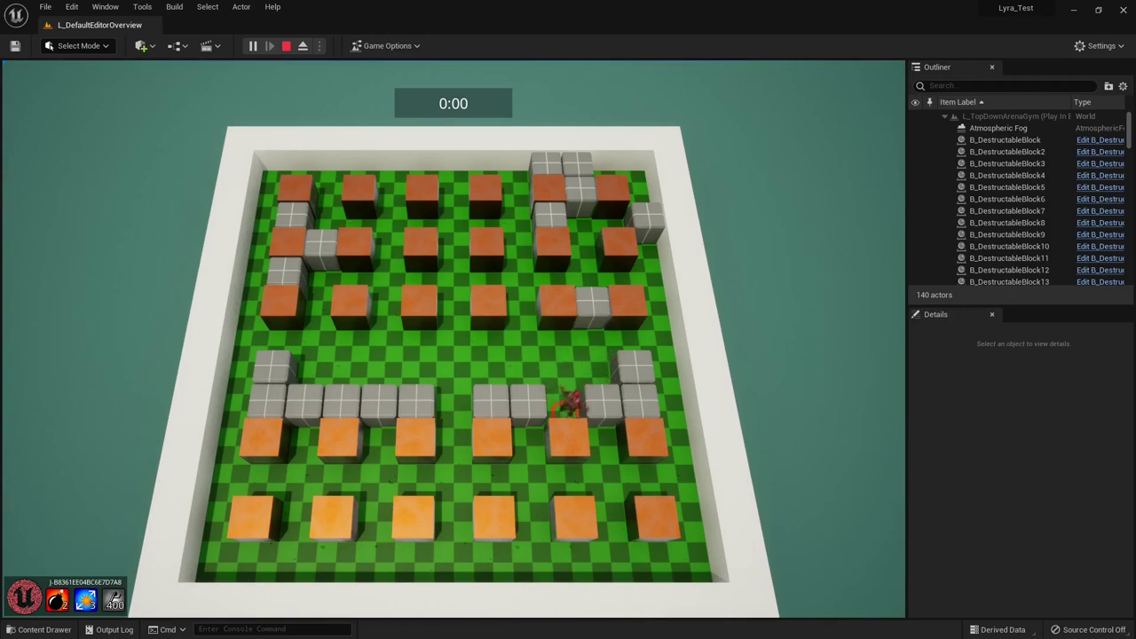
{"action": "key", "text": "Escape"}
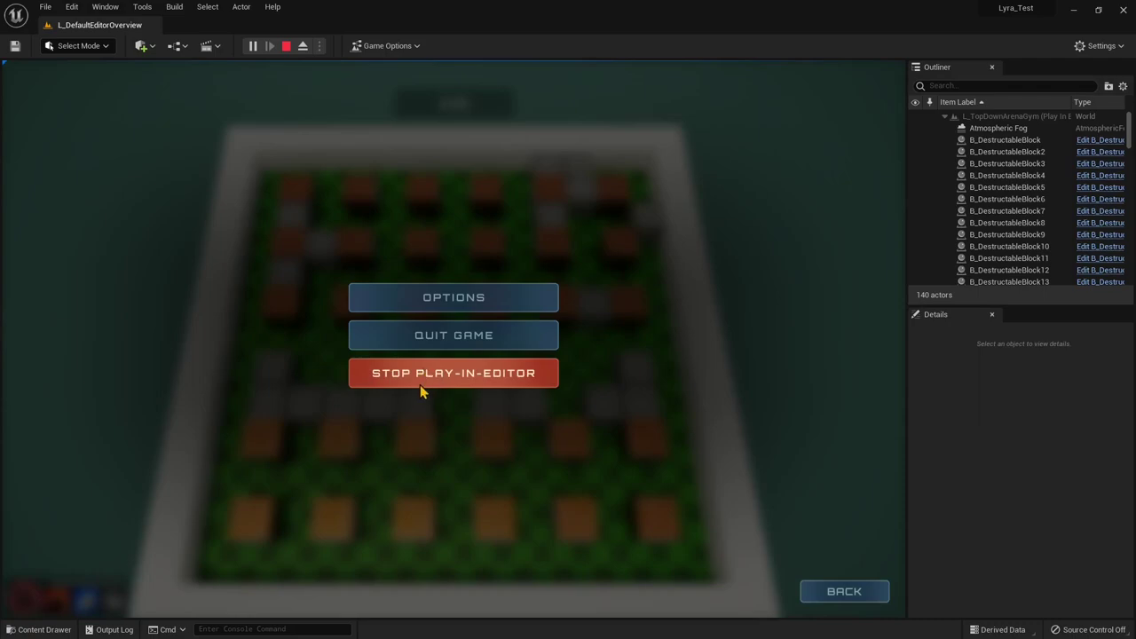
{"action": "left_click", "coordinate": [401, 376]}
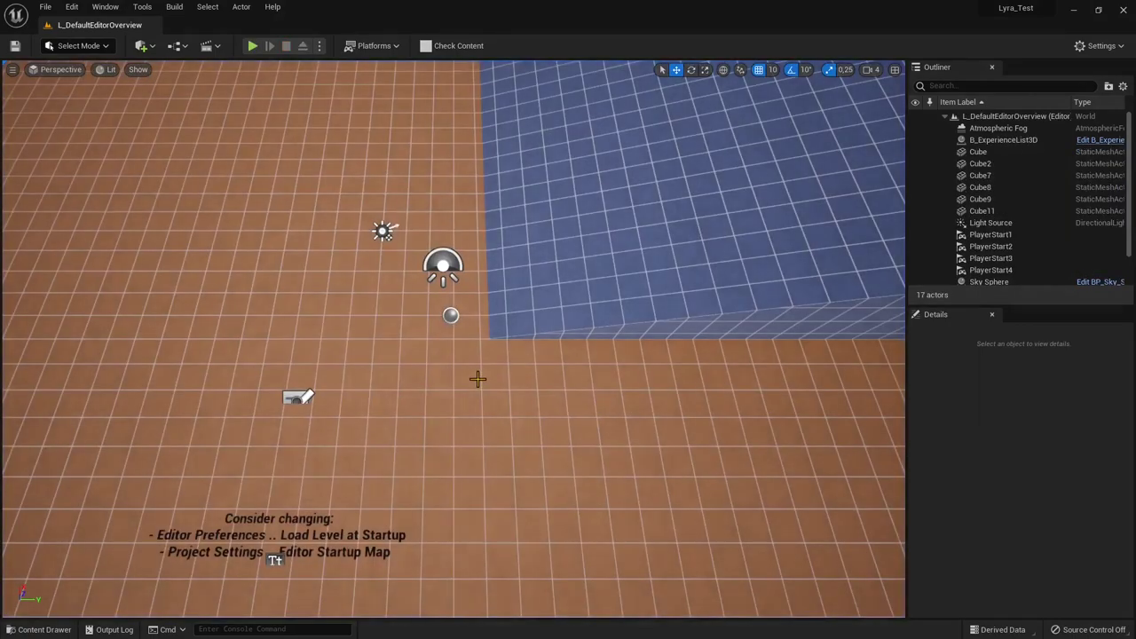
- Play the L_DefaultEditorOverview level in the editor and steer the character into the Default Experience portal
{"action": "right_click_drag", "start_coordinate": [347, 283], "coordinate": [413, 151]}
{"action": "mouse_move", "coordinate": [351, 282]}
{"action": "right_mouse_down"}
{"action": "mouse_move", "coordinate": [351, 338]}
{"action": "mouse_move", "coordinate": [350, 282]}
{"action": "right_mouse_up"}
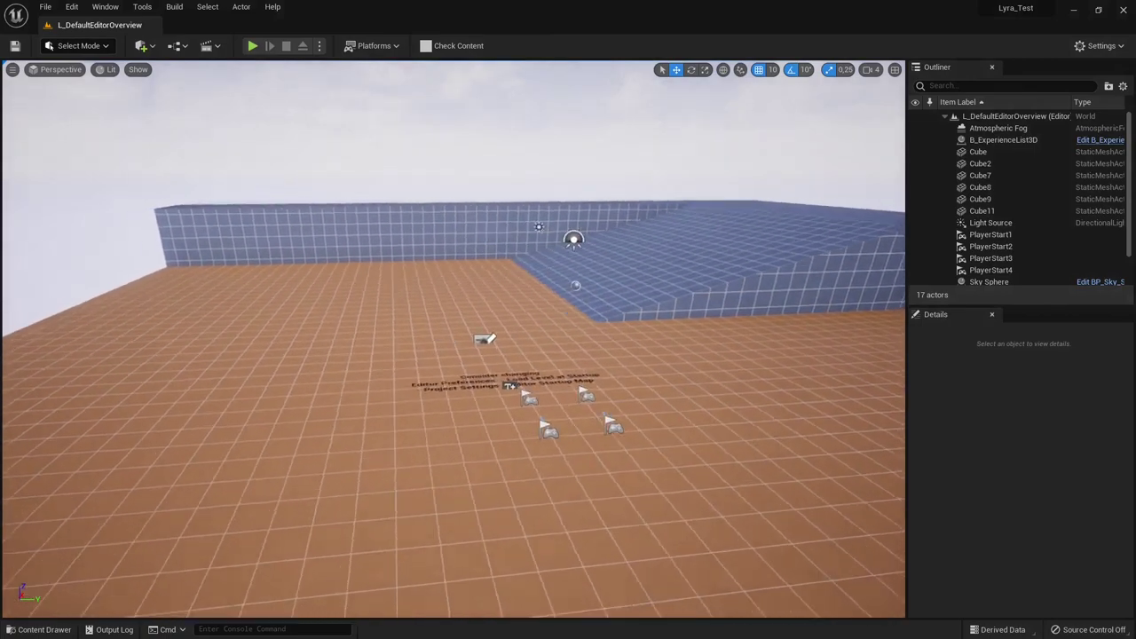
{"action": "right_click_drag", "start_coordinate": [351, 282], "coordinate": [566, 340]}
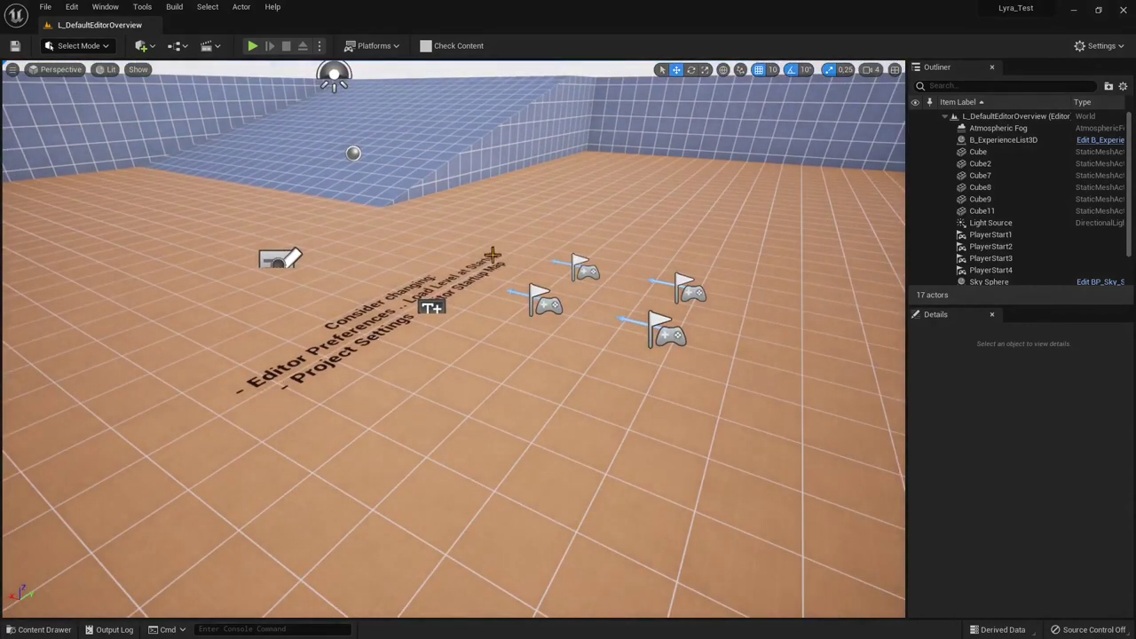
{"action": "right_click_drag", "start_coordinate": [492, 255], "coordinate": [397, 135]}
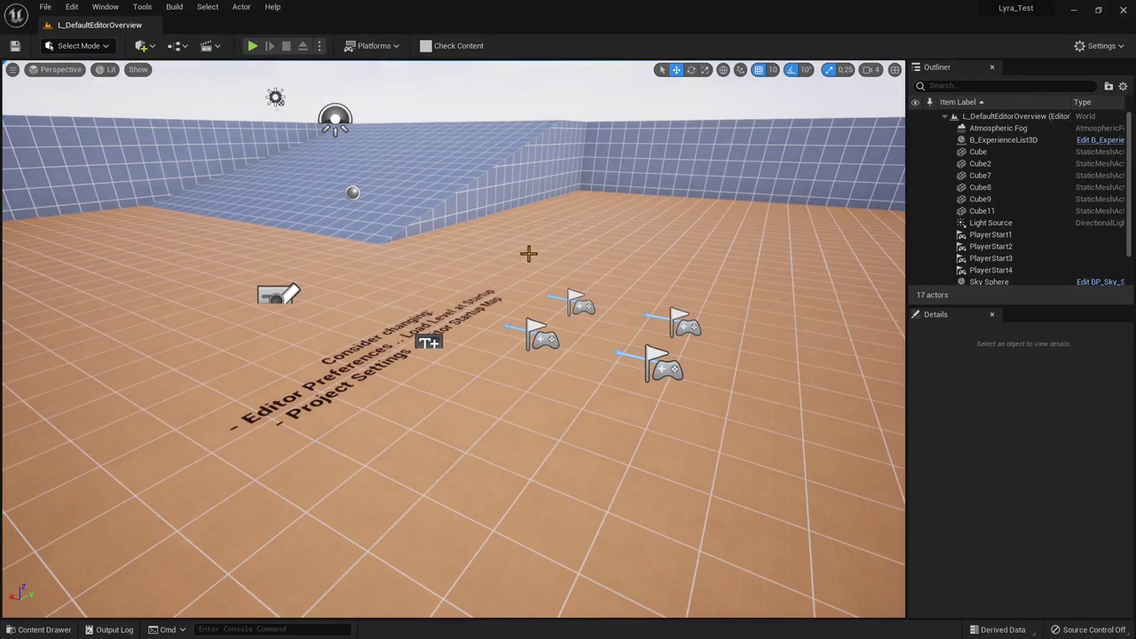
{"action": "left_click", "coordinate": [252, 45]}
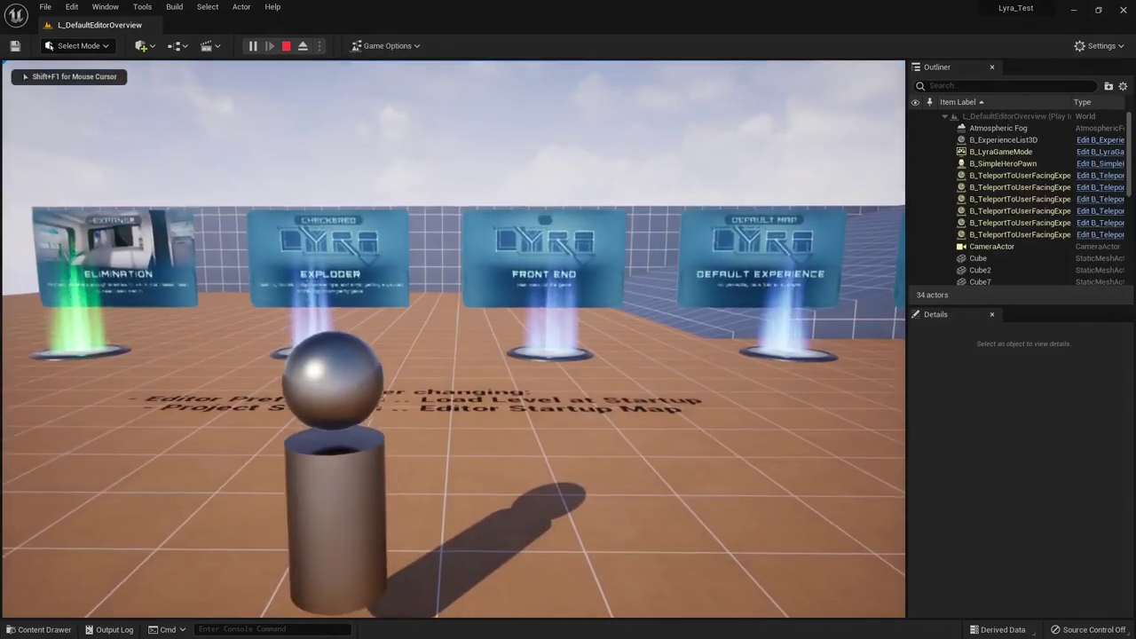
{"action": "key", "text": "d"}
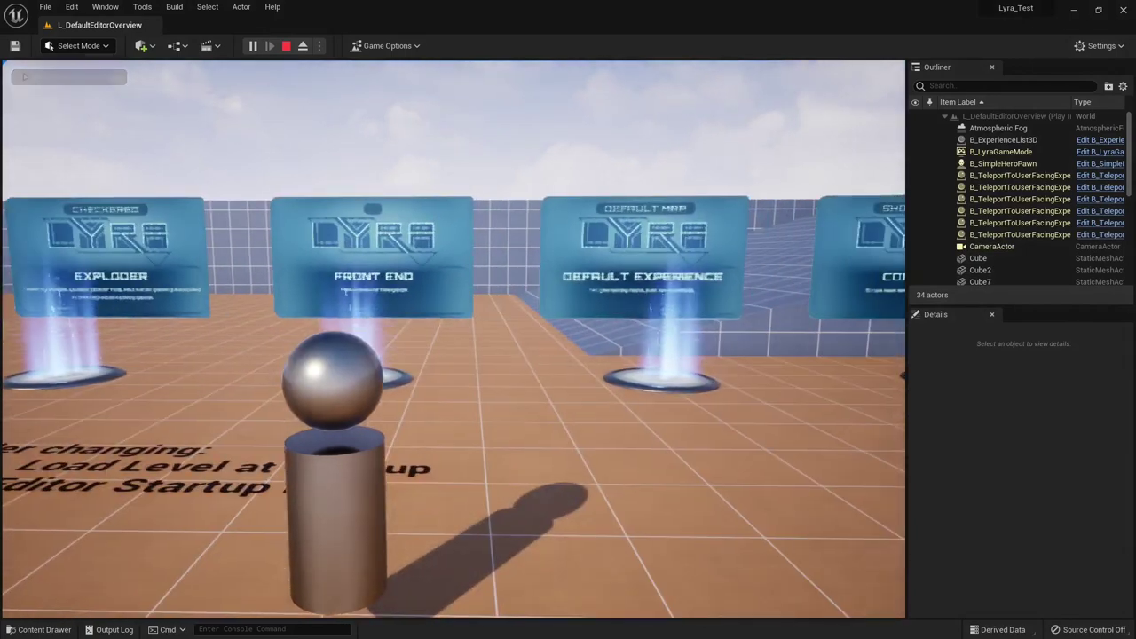
{"action": "key", "text": "d"}
{"action": "key", "text": "w"}
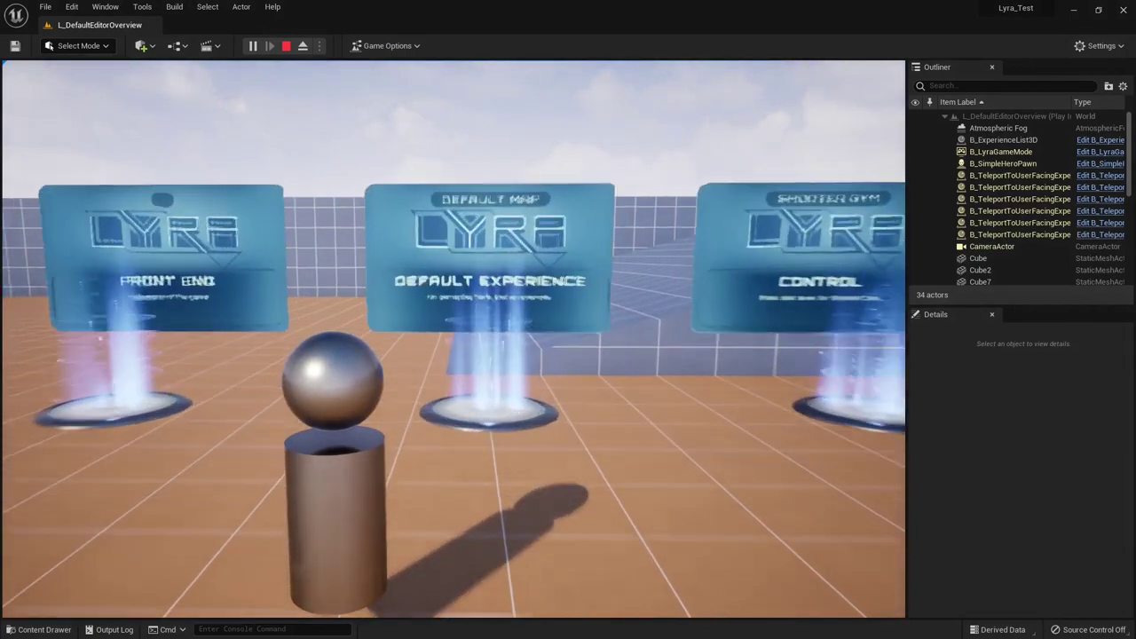
{"action": "key", "text": "d"}
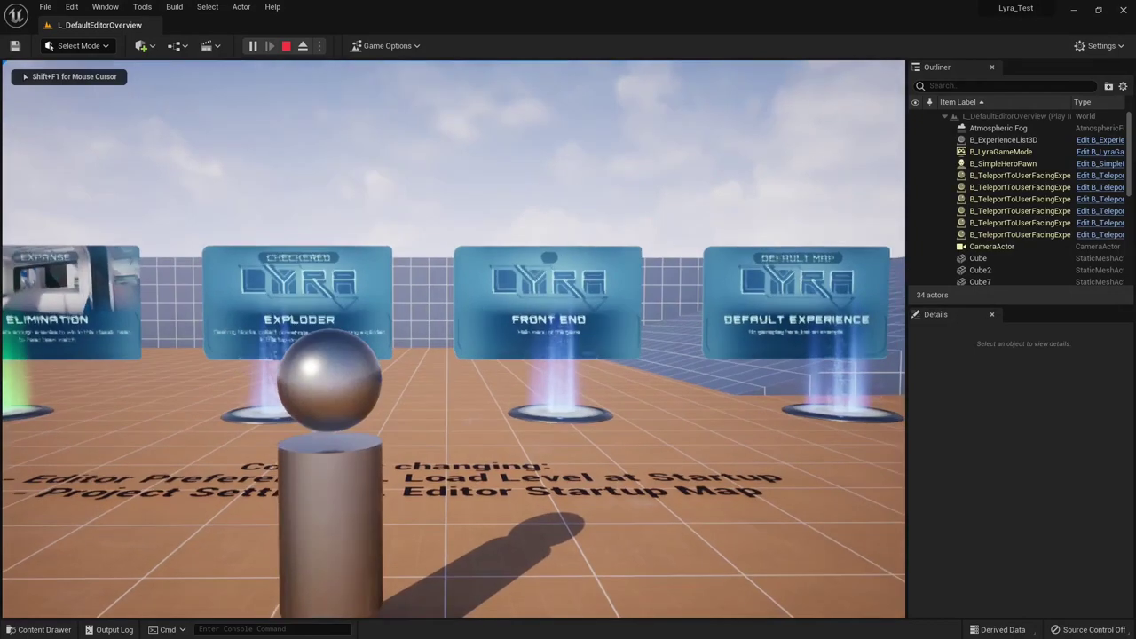
- Steer the character past the Exploder portal and into the Expanse map's Elimination portal
{"action": "key", "text": "d"}
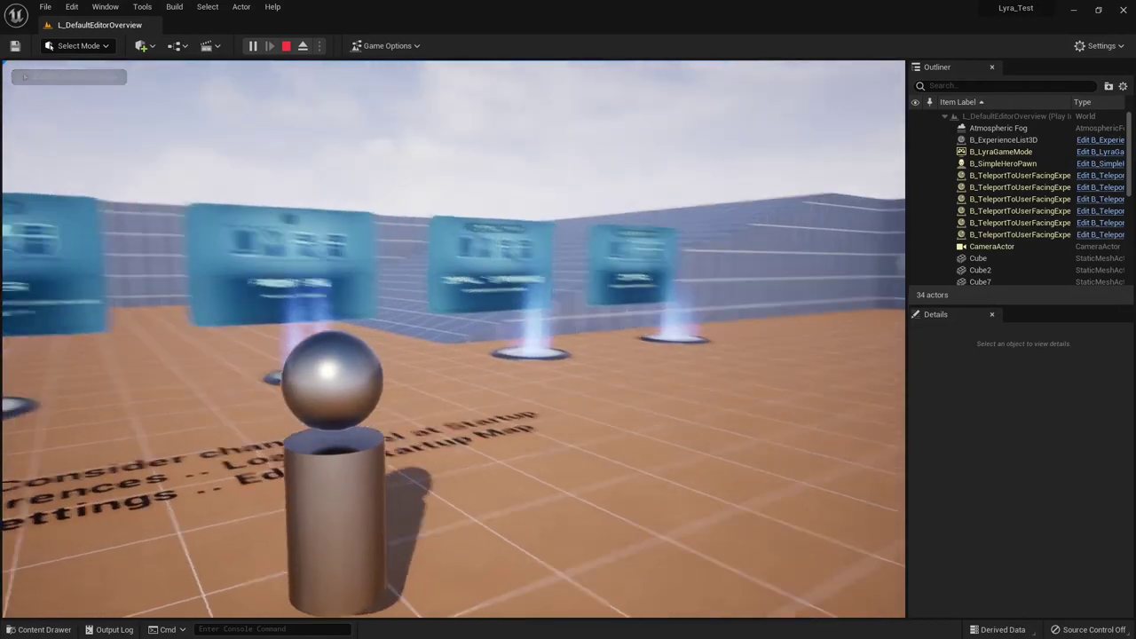
{"action": "key", "text": "w"}
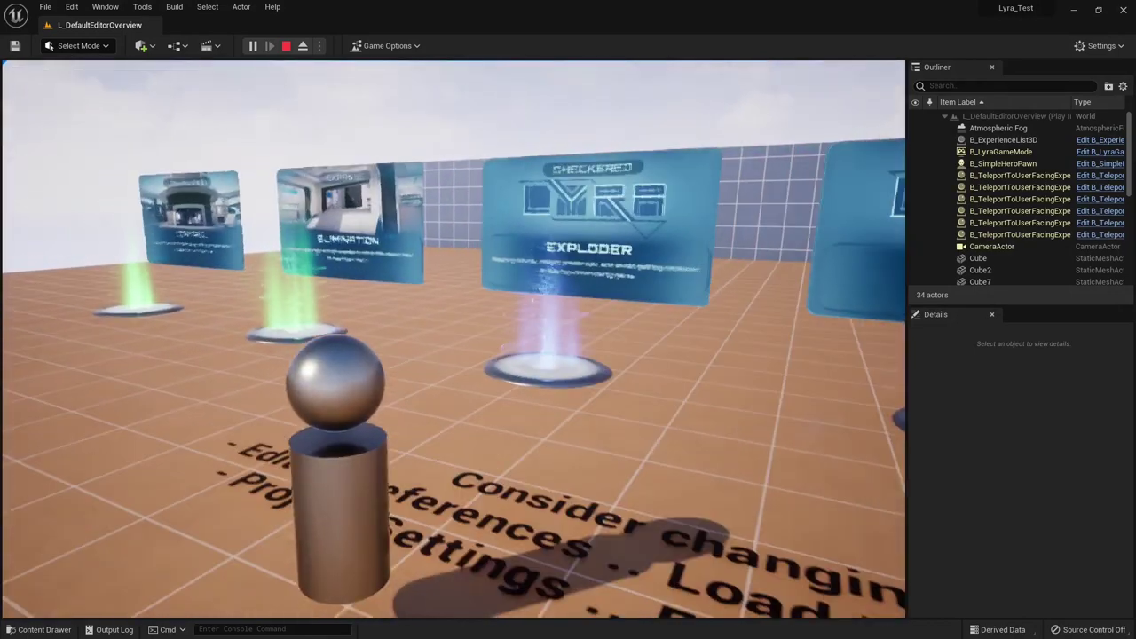
{"action": "key", "text": "s"}
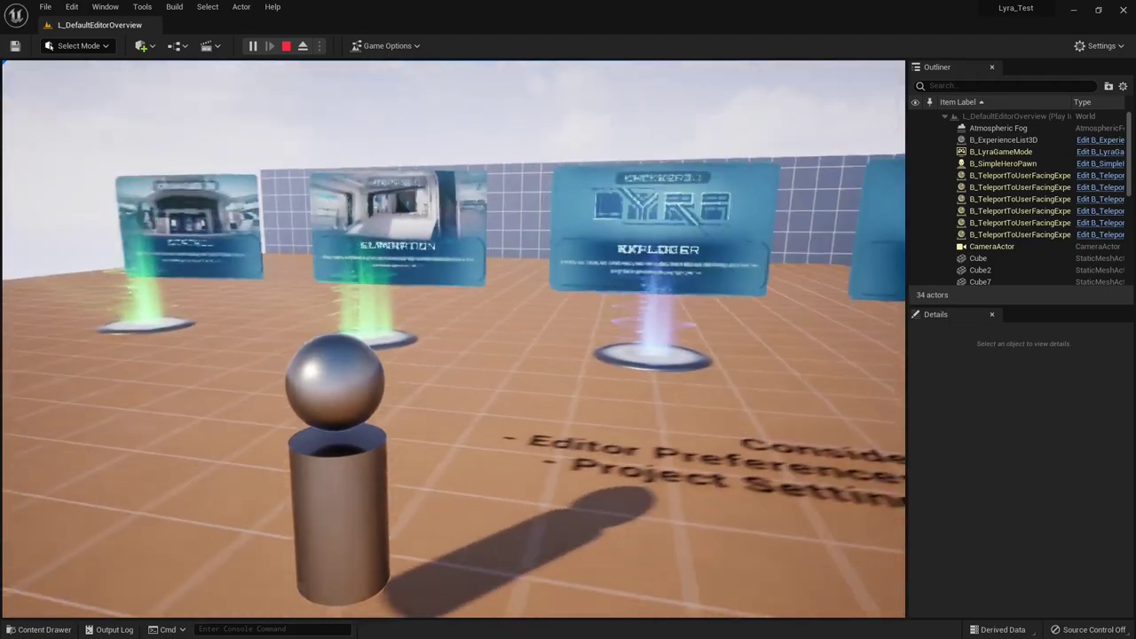
{"action": "key", "text": "a"}
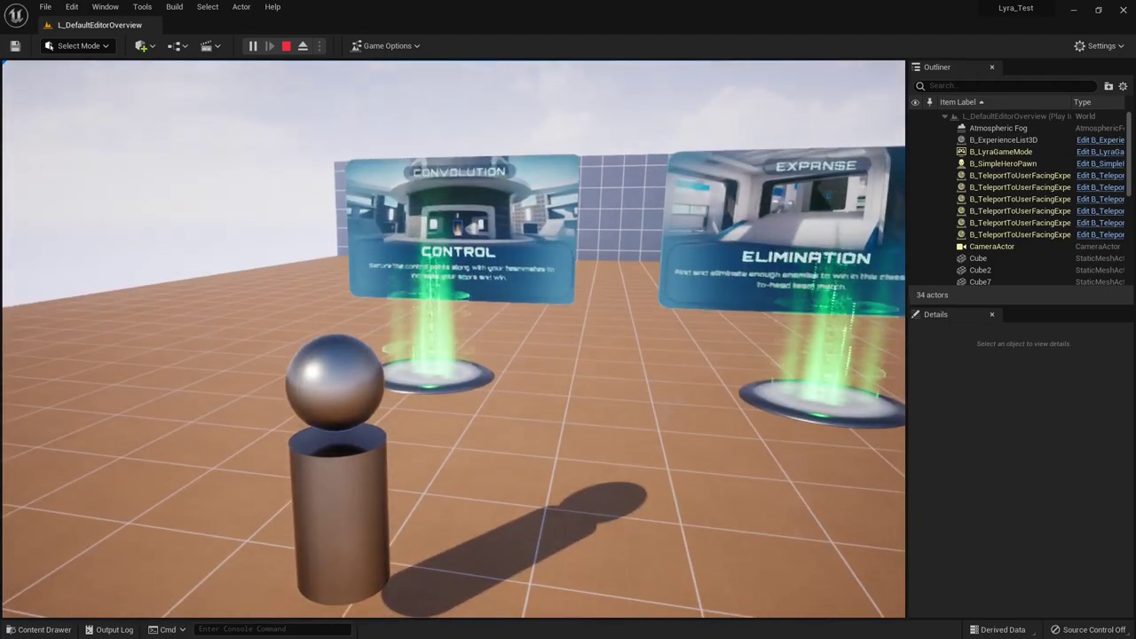
{"action": "key", "text": "w"}
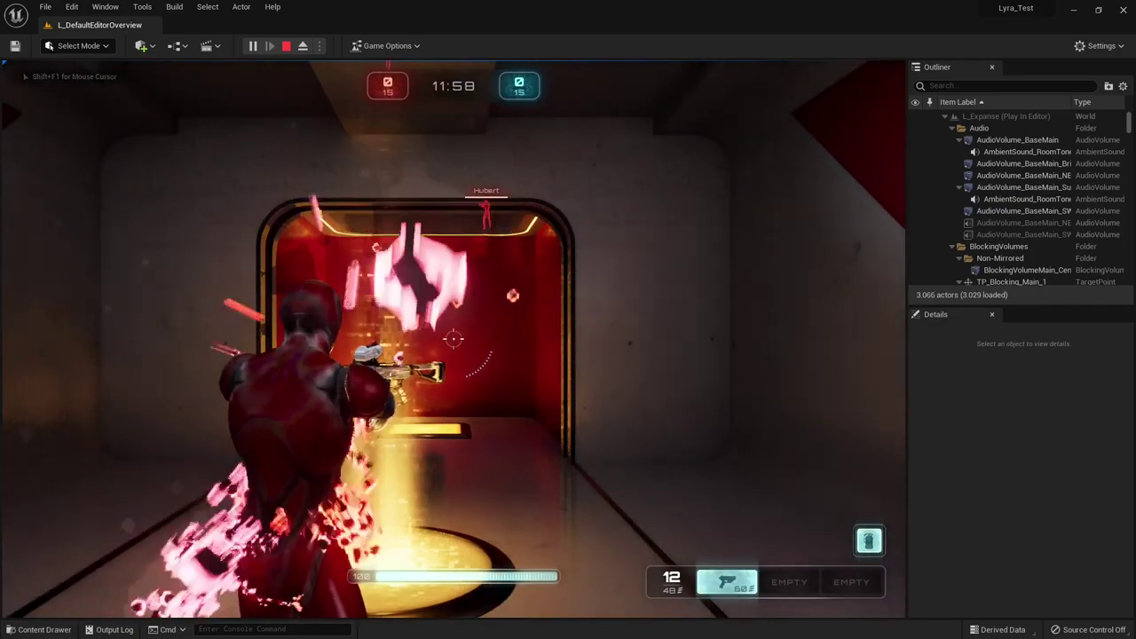
- Run the character out of the red base in L_Expanse and collect the rifle from the orange glowing pad
{"action": "key", "text": "w"}
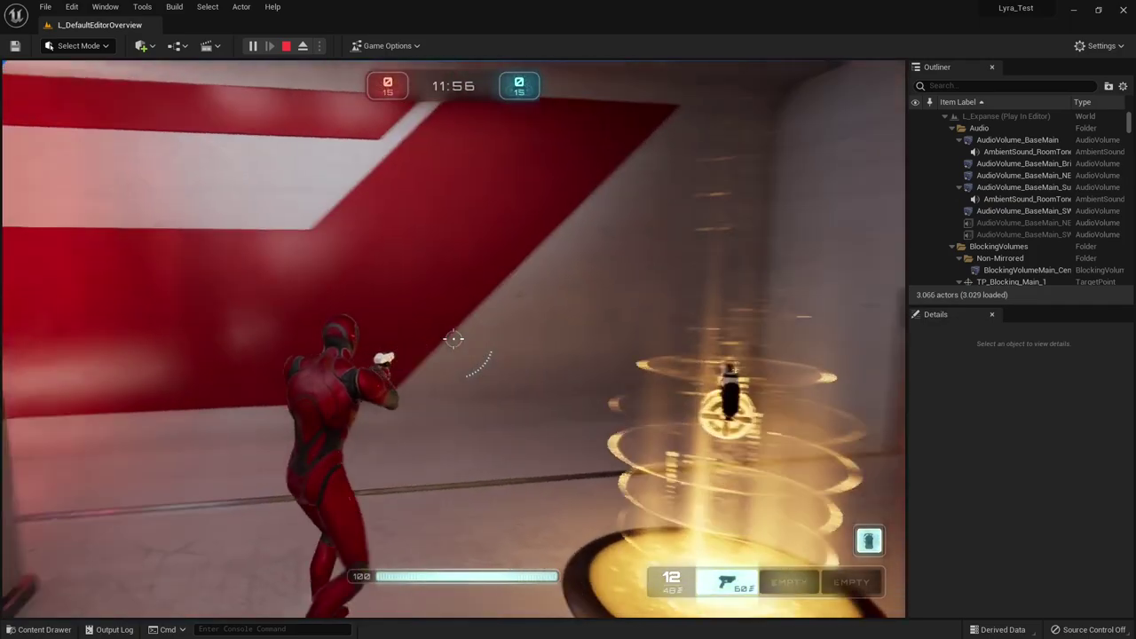
{"action": "key", "text": "w"}
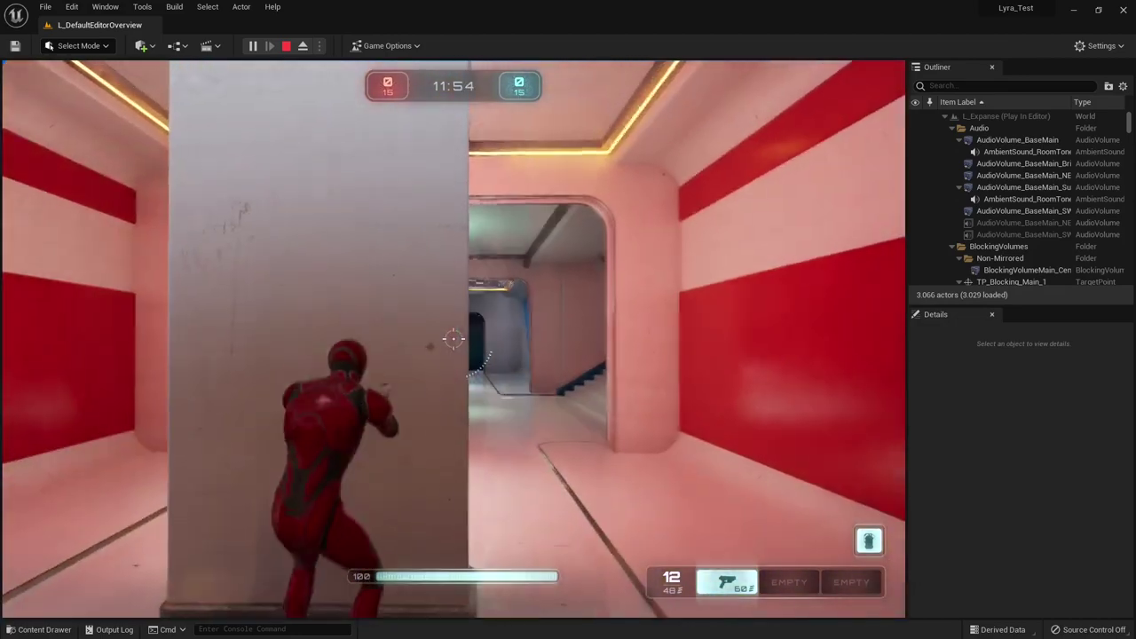
{"action": "key", "text": "w"}
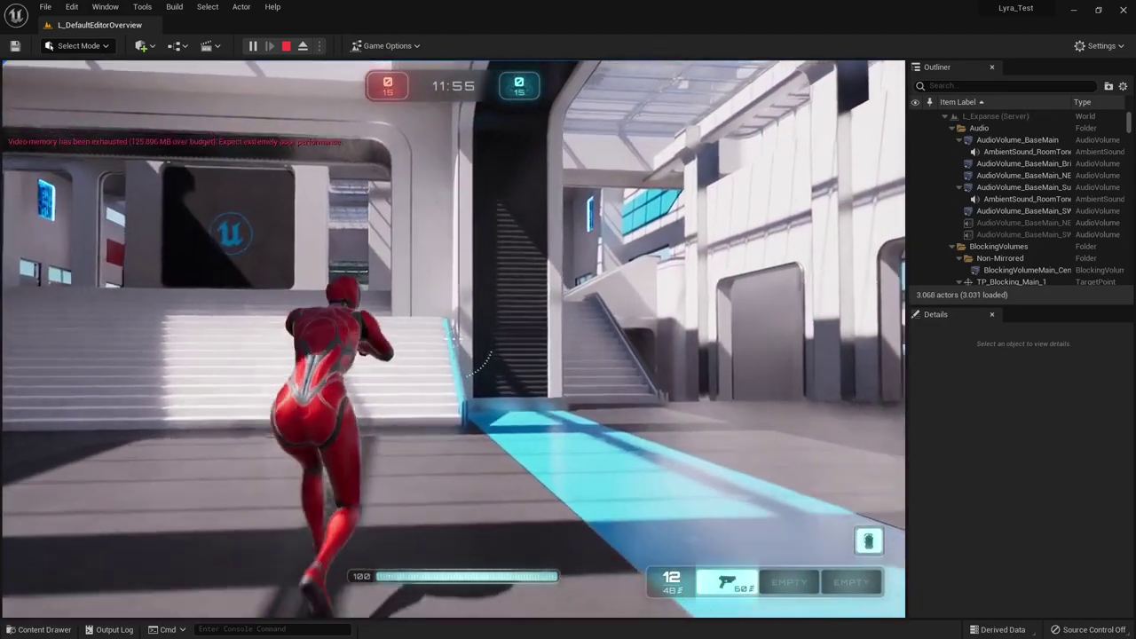
{"action": "key", "text": "w"}
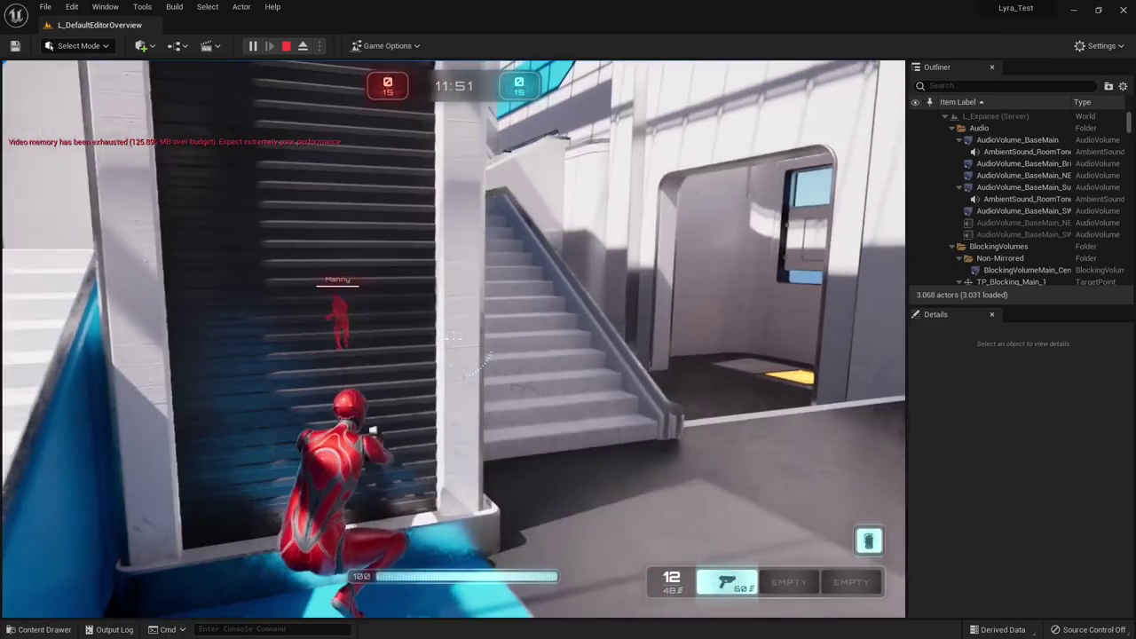
{"action": "key", "text": "w"}
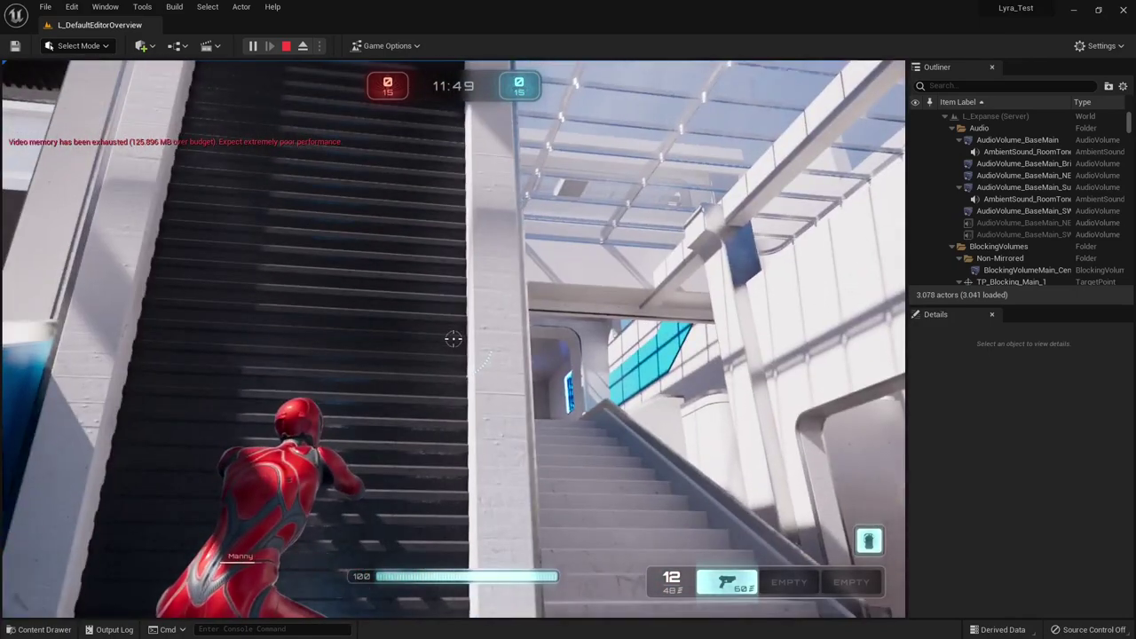
{"action": "key", "text": "w"}
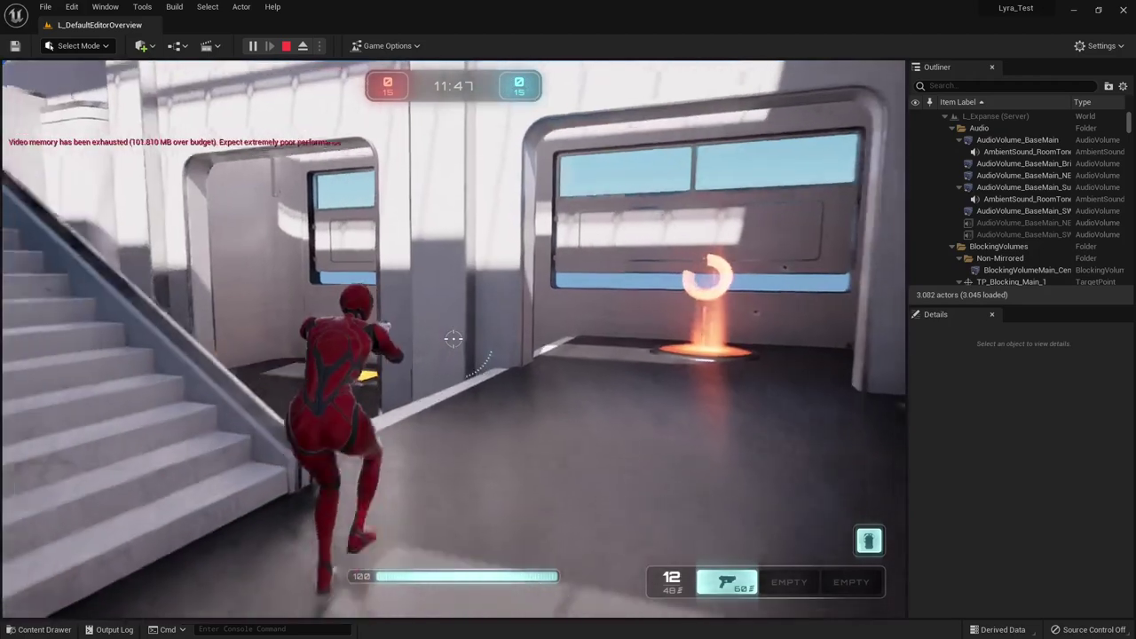
{"action": "key", "text": "w"}
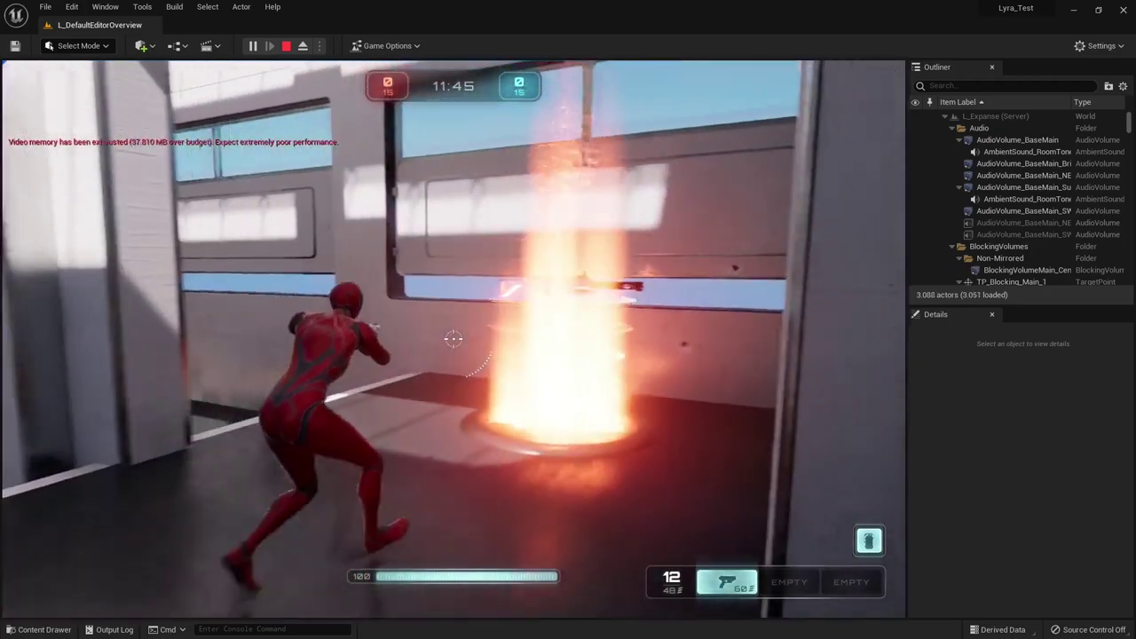
{"action": "key", "text": "w"}
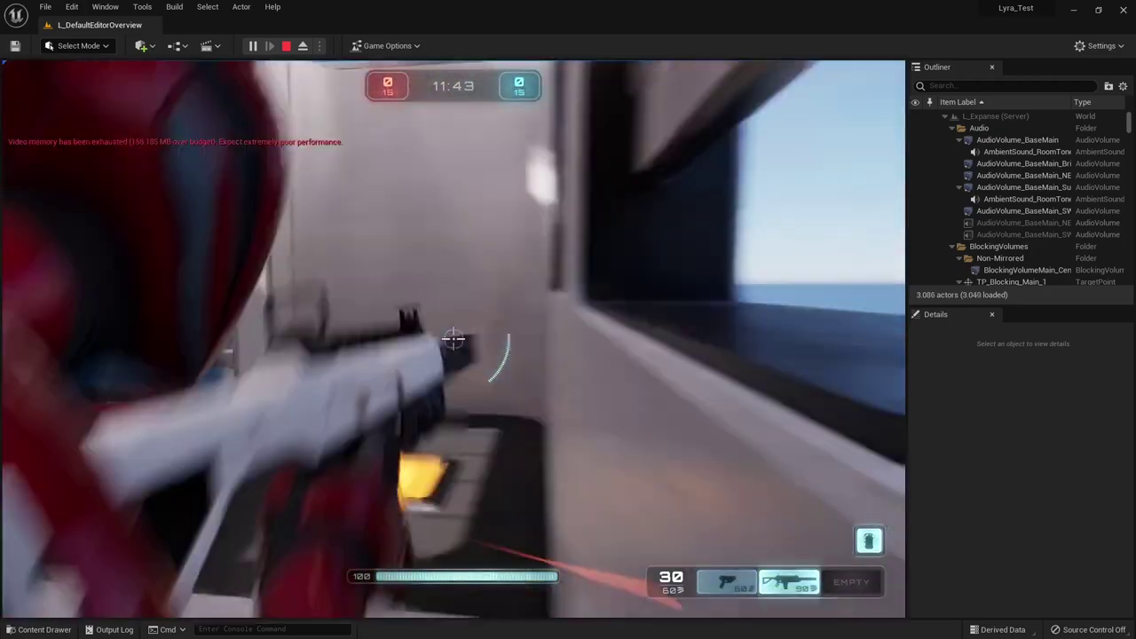
- Move the character on through L_Expanse and collect the weapon from the yellow glowing pad
{"action": "key", "text": "w"}
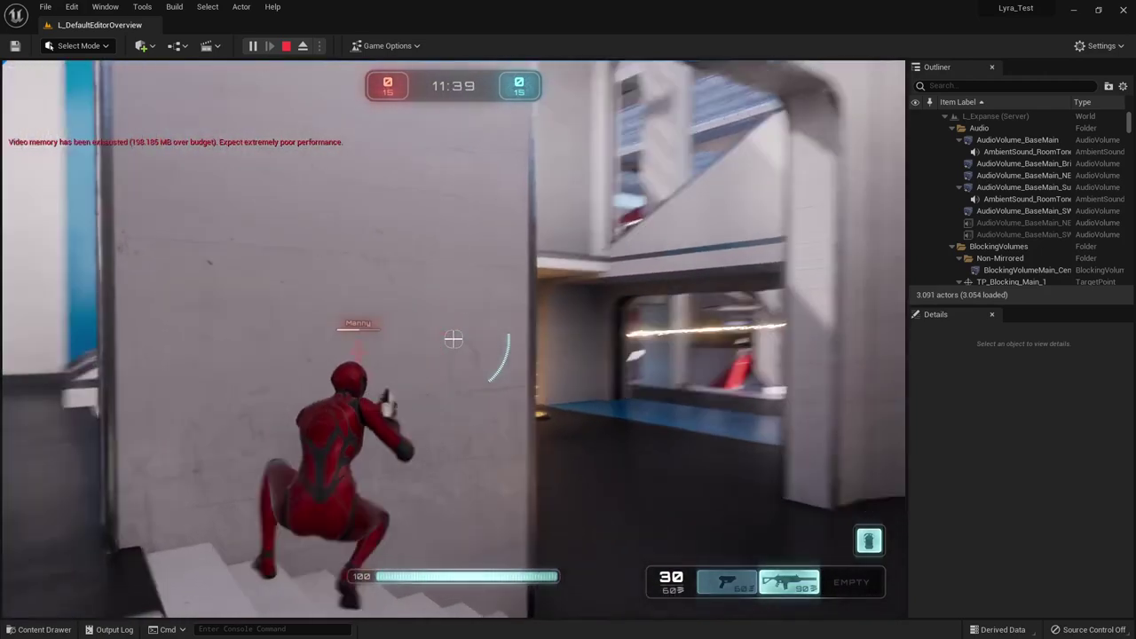
{"action": "key", "text": "w"}
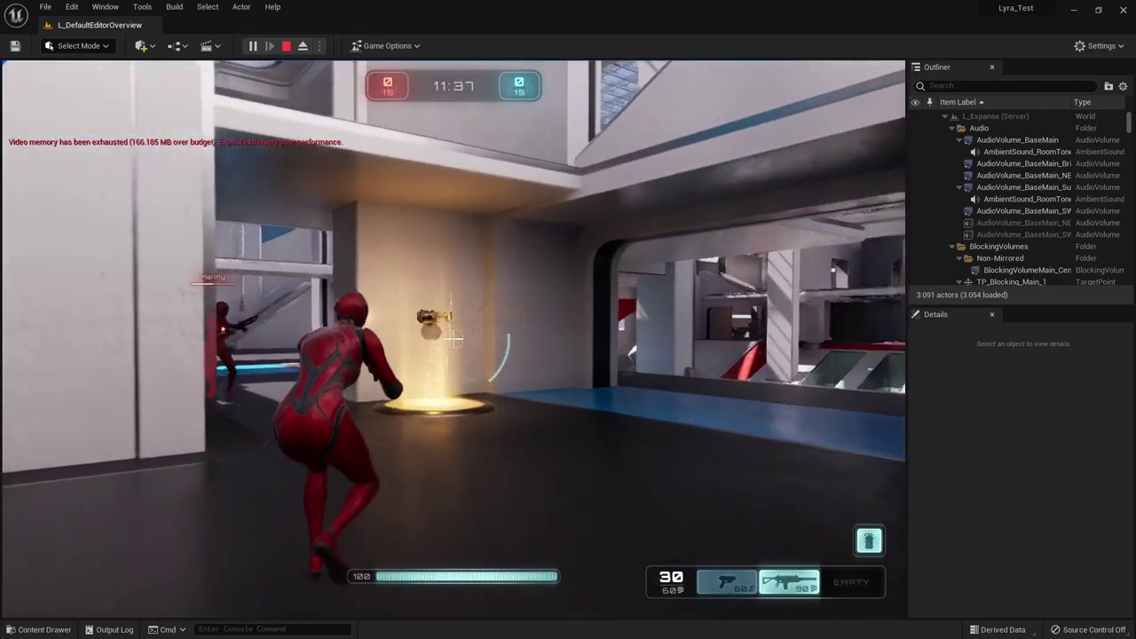
{"action": "key", "text": "w"}
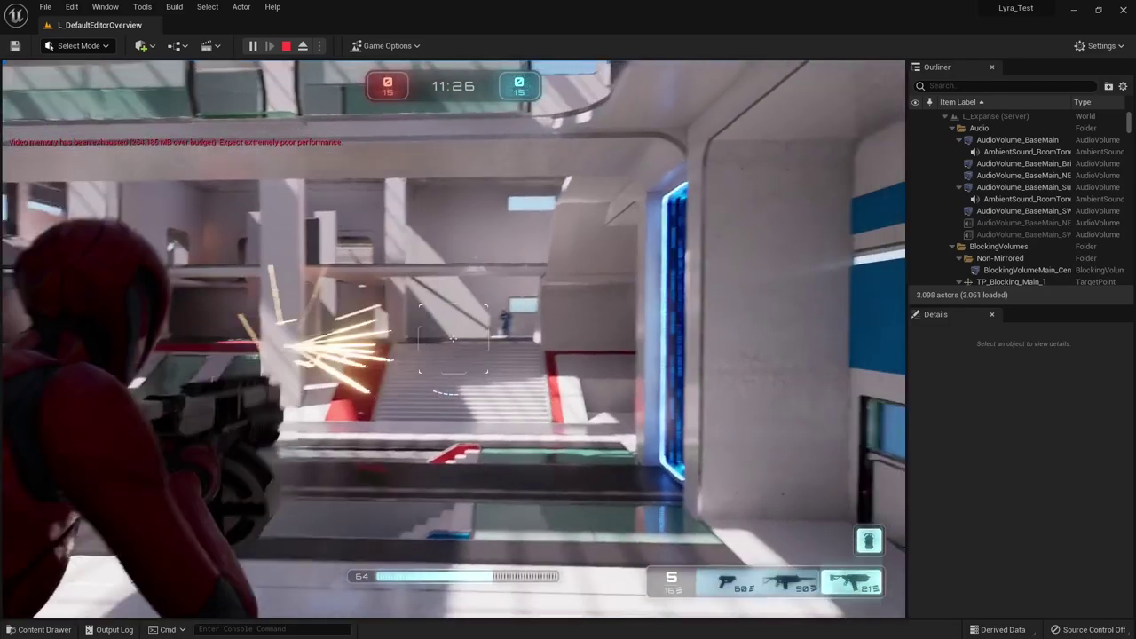
- Advance across the central hall and fire the newly collected weapon in the Elimination match
{"action": "left_click", "coordinate": [452, 339]}
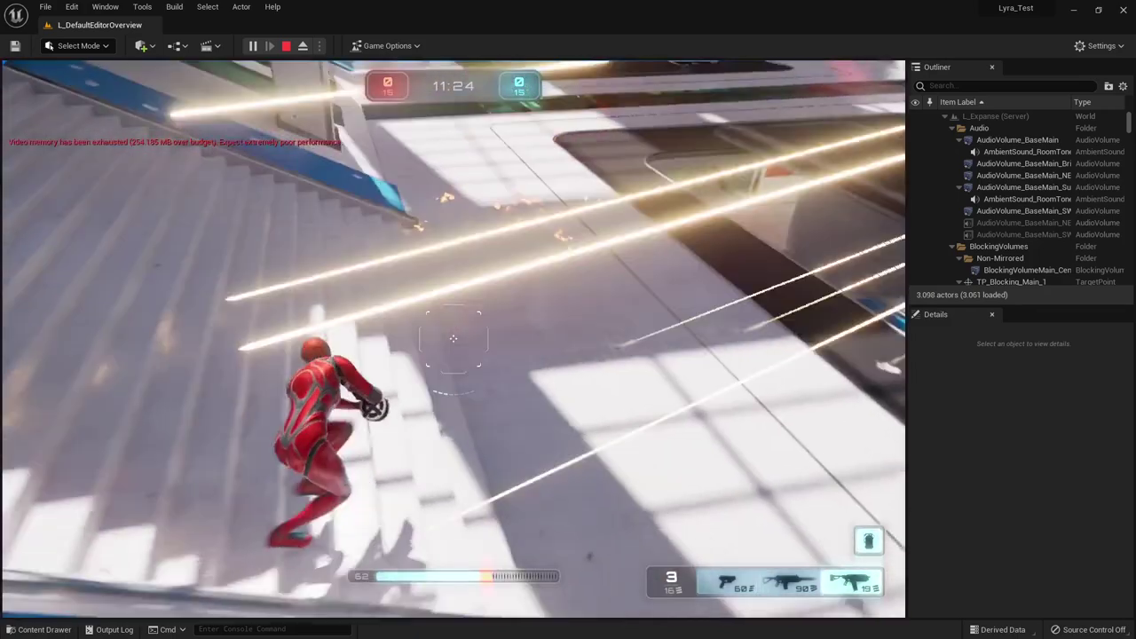
{"action": "left_click", "coordinate": [452, 338]}
{"action": "key", "text": "w"}
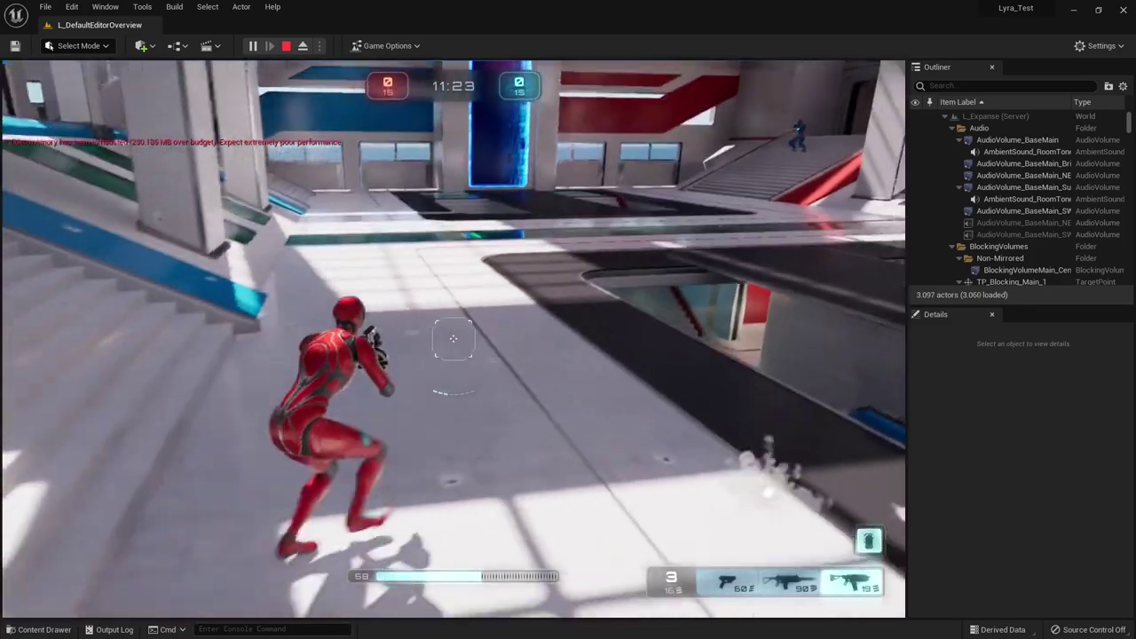
{"action": "key", "text": "w"}
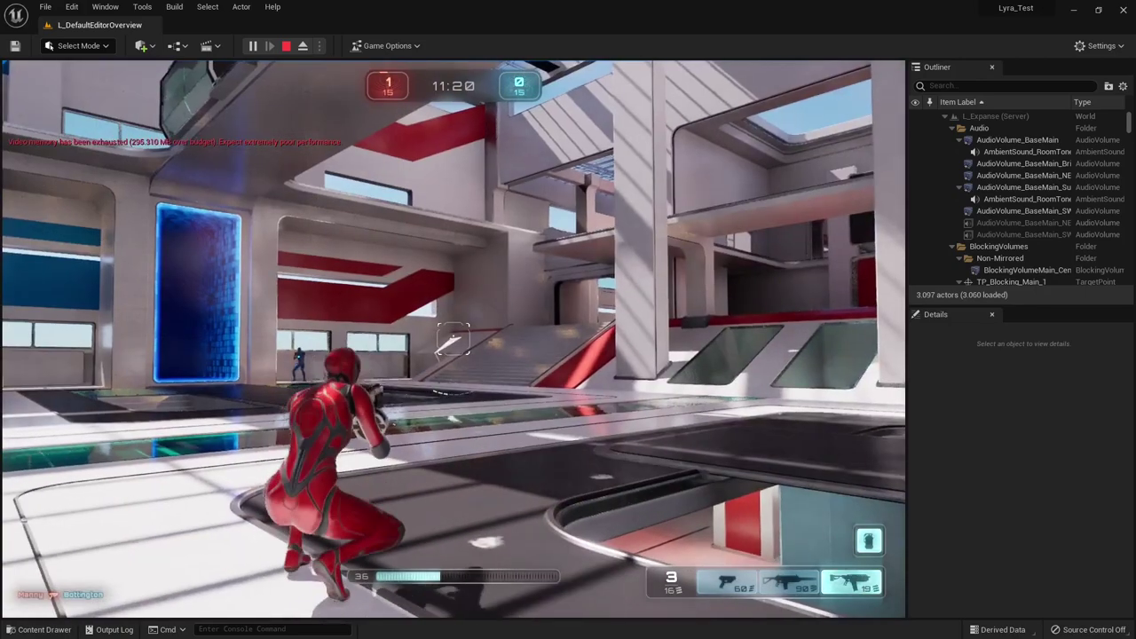
{"action": "left_click", "coordinate": [453, 338]}
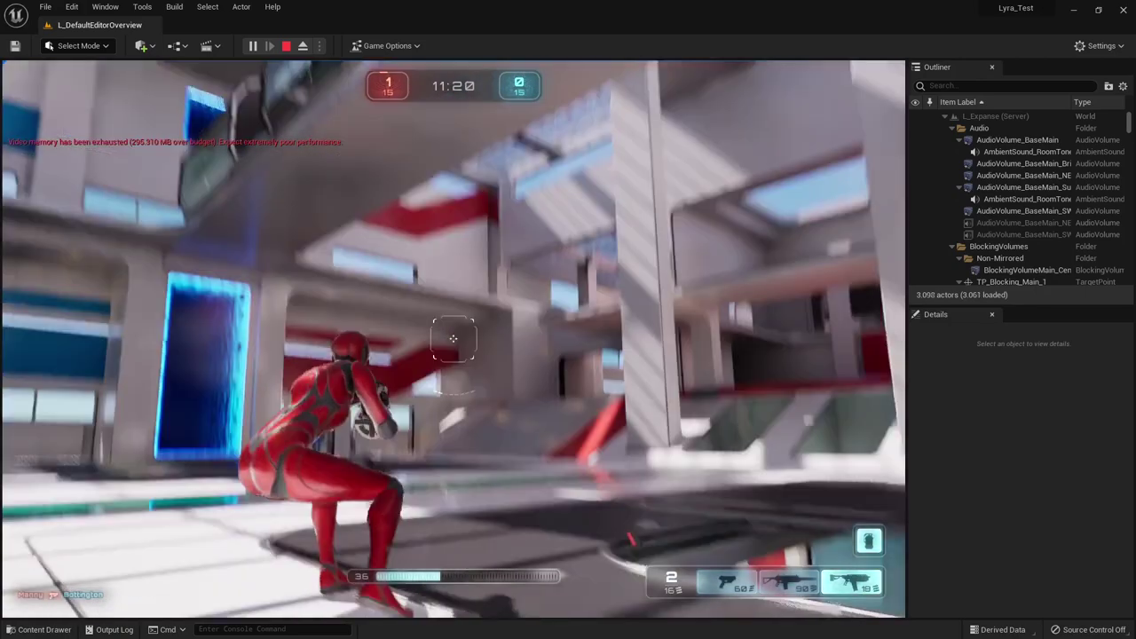
{"action": "left_click", "coordinate": [453, 338]}
{"action": "key", "text": "w"}
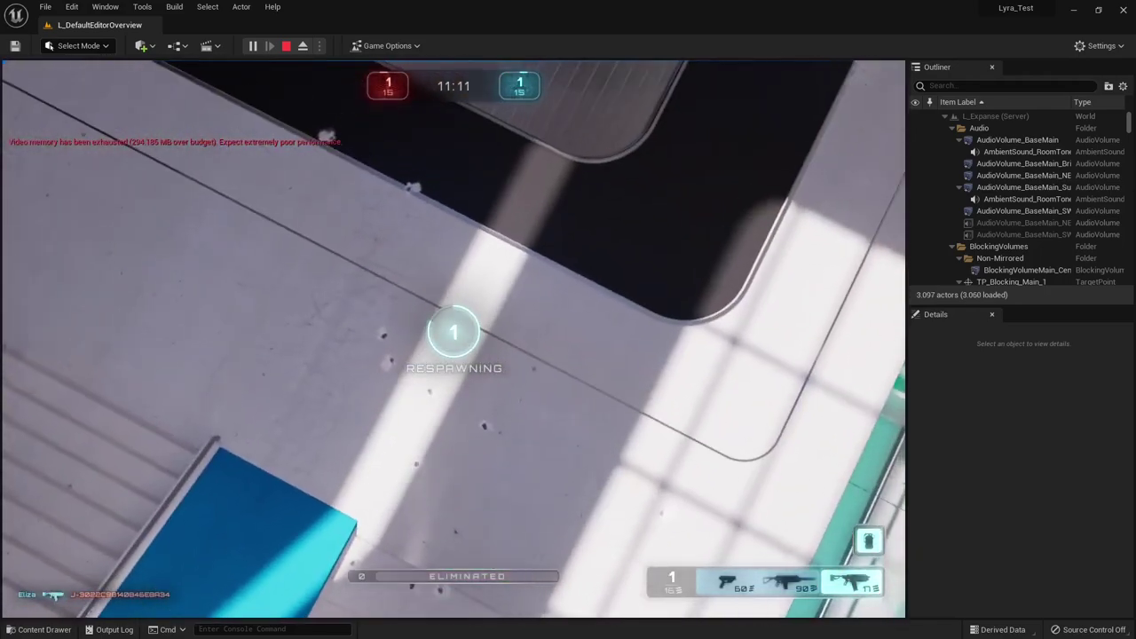
- Stop the play-in-editor session and select the Sky Sphere in the level
{"action": "key", "text": "Escape"}
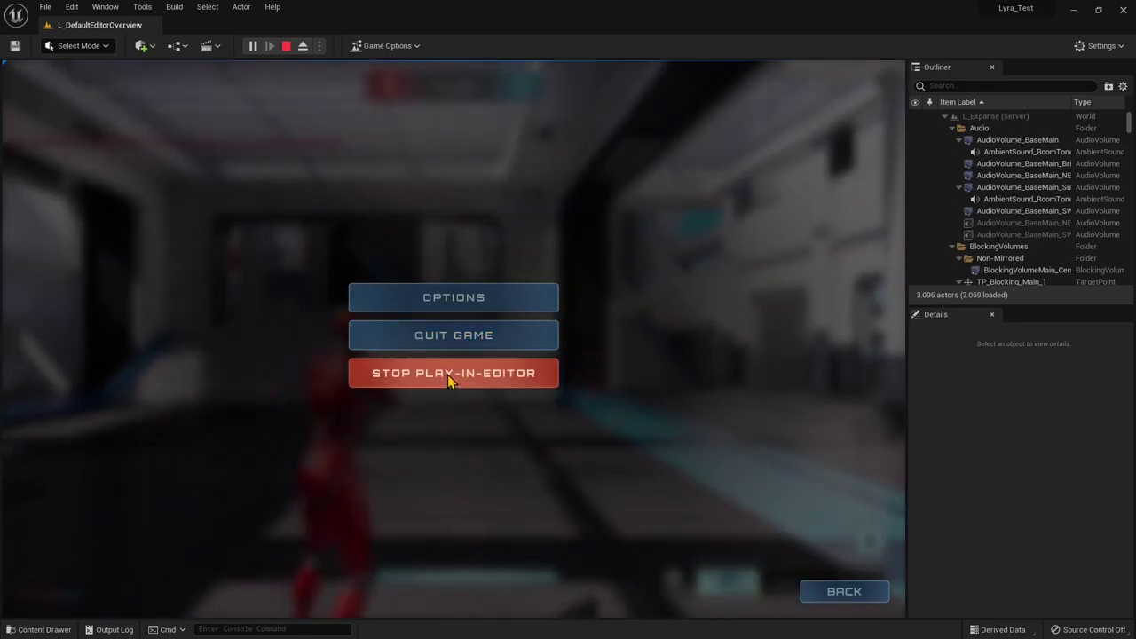
{"action": "left_click", "coordinate": [448, 374]}
{"action": "left_click", "coordinate": [486, 337]}
{"action": "right_click_drag", "start_coordinate": [486, 336], "coordinate": [404, 275]}
{"action": "key", "text": "w"}
{"action": "key", "text": "s"}
{"action": "key", "text": "s"}
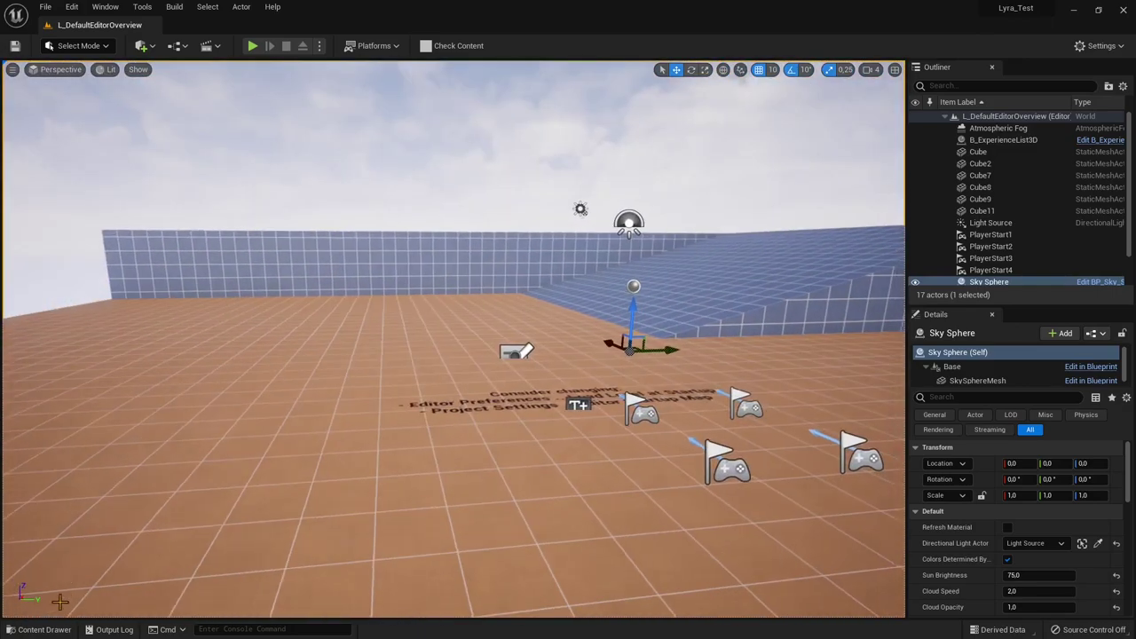
- Browse the project content to System > DefaultEditorMap and select the L_DefaultEditorOverview level asset
{"action": "left_click", "coordinate": [57, 629]}
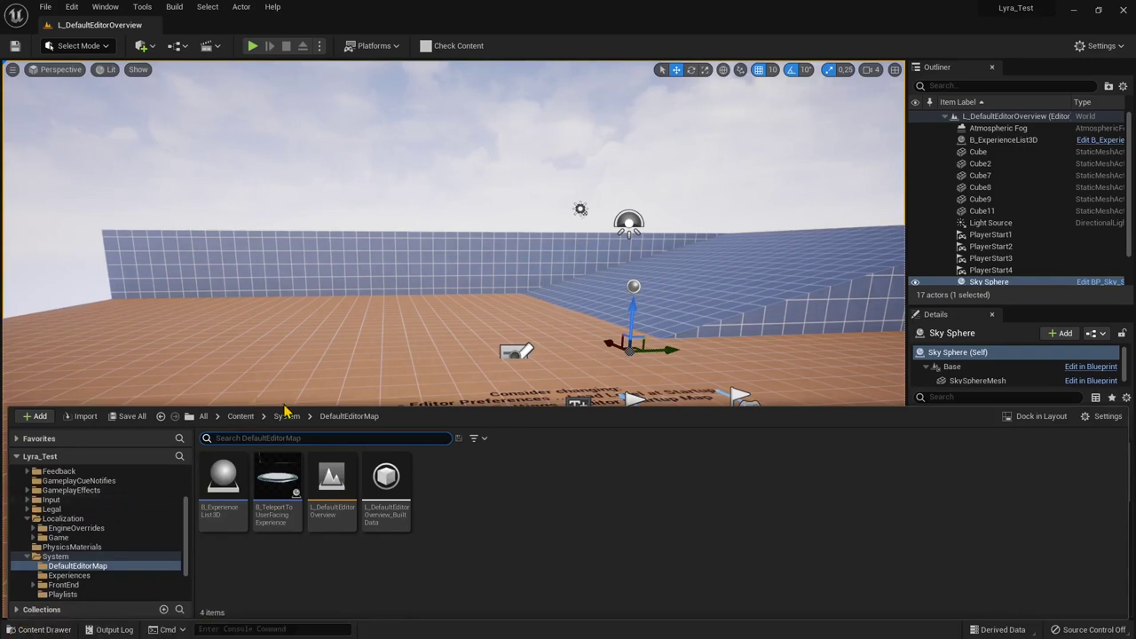
{"action": "scroll", "coordinate": [67, 516], "scroll_direction": "up", "scroll_amount": 3}
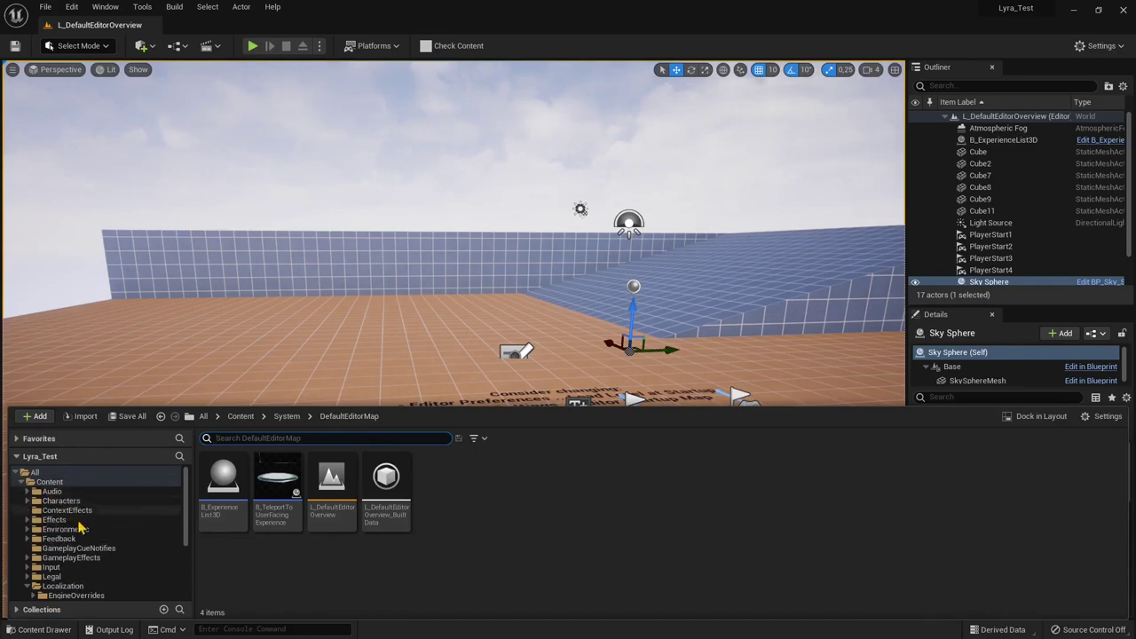
{"action": "scroll", "coordinate": [78, 532], "scroll_direction": "down", "scroll_amount": 2}
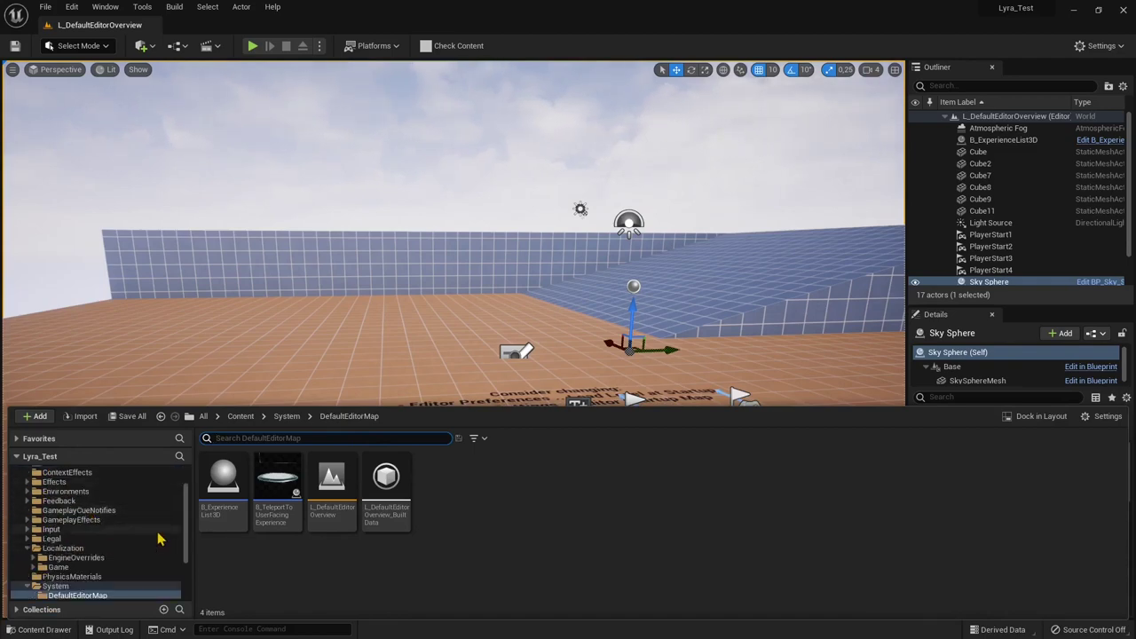
{"action": "left_click", "coordinate": [55, 585]}
{"action": "left_click", "coordinate": [74, 596]}
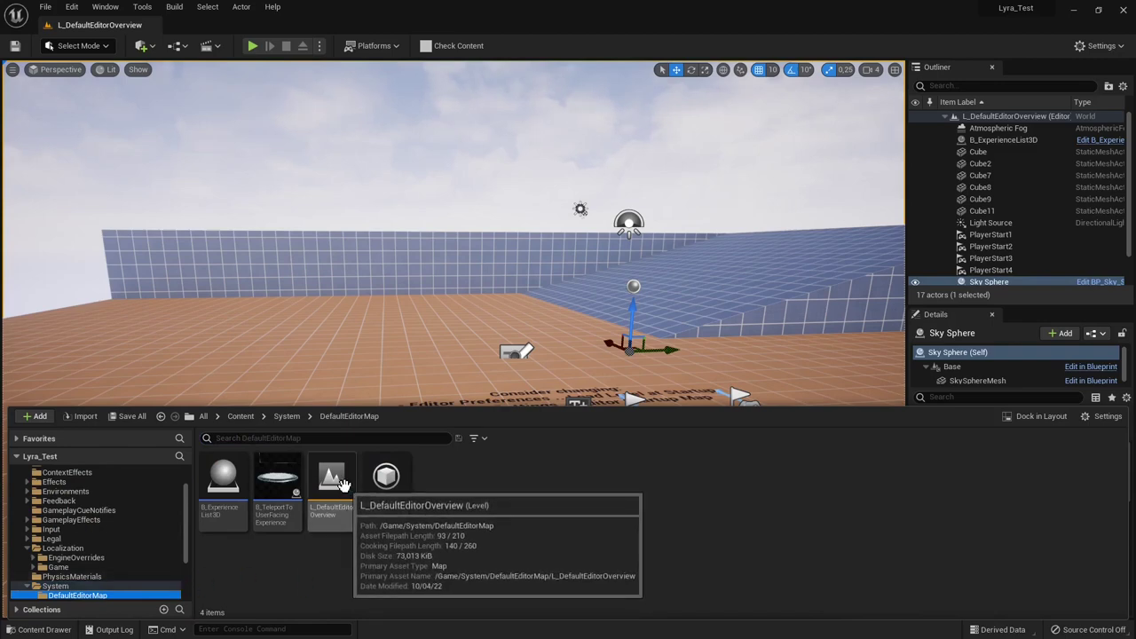
{"action": "left_click", "coordinate": [351, 529]}
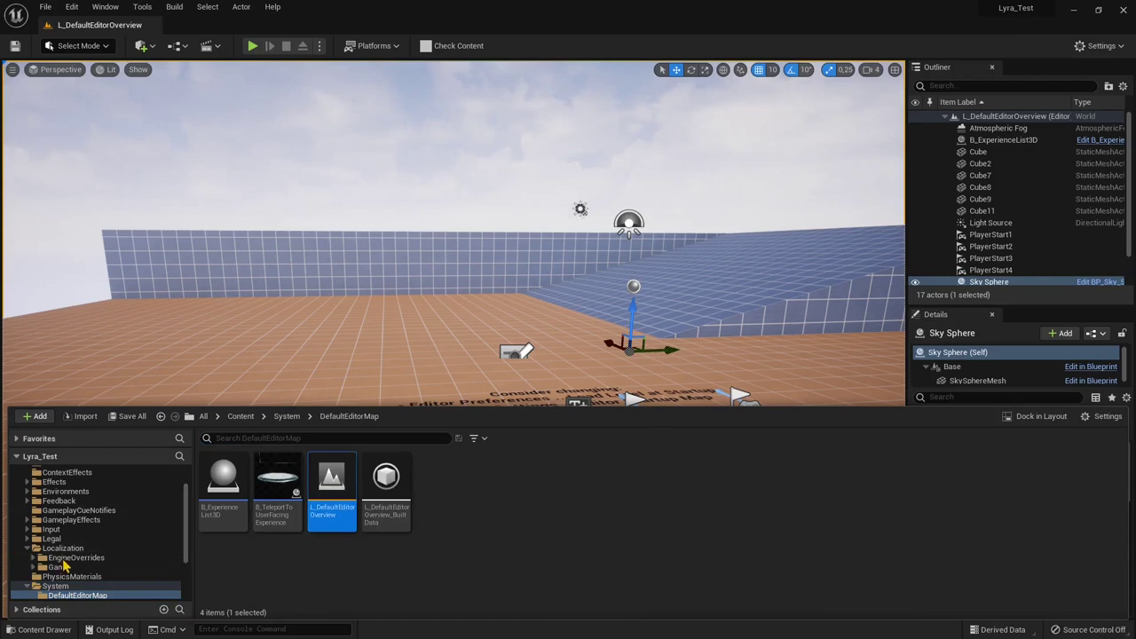
- Look through the project's content folders, view the Effects folder's contents, and return to the level view
{"action": "scroll", "coordinate": [66, 563], "scroll_direction": "up", "scroll_amount": 3}
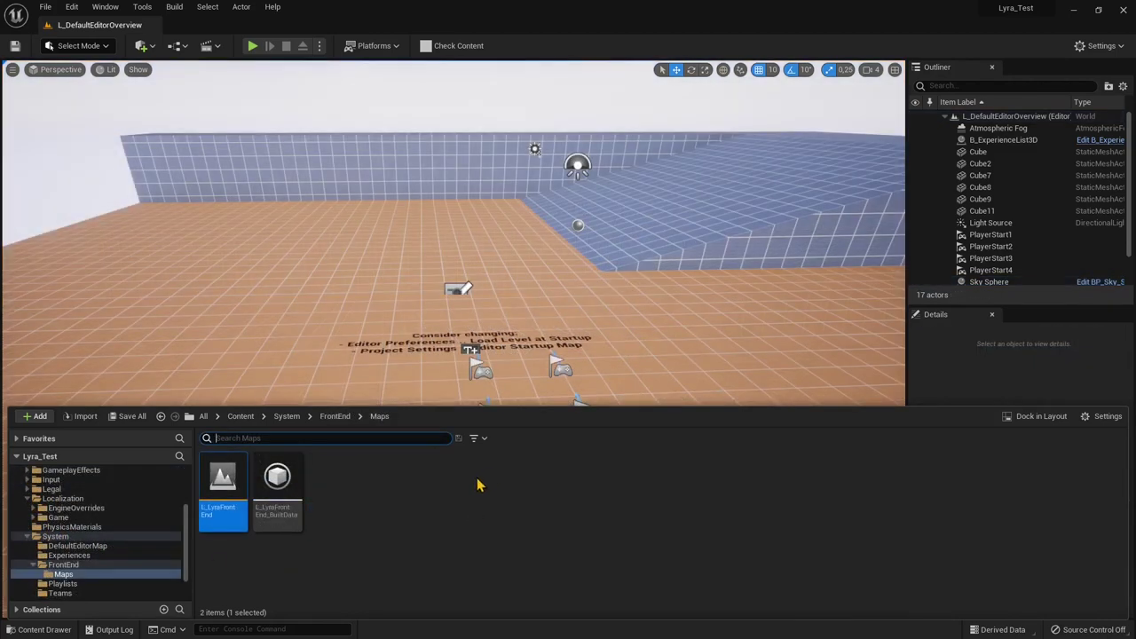
{"action": "scroll", "coordinate": [62, 513], "scroll_direction": "up", "scroll_amount": 3}
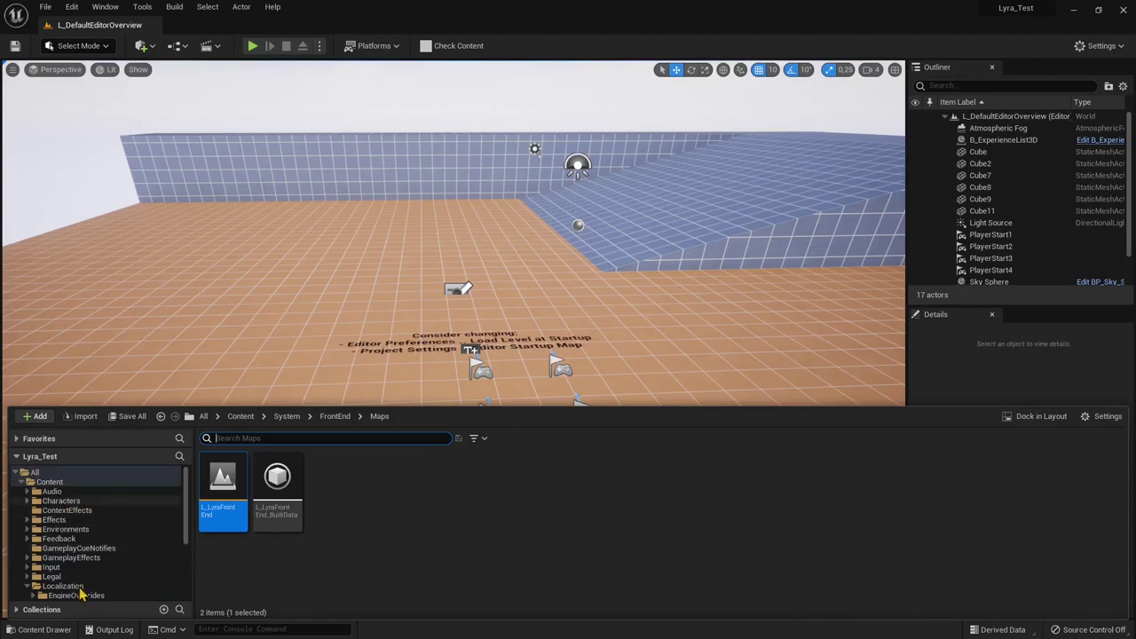
{"action": "left_click", "coordinate": [49, 520]}
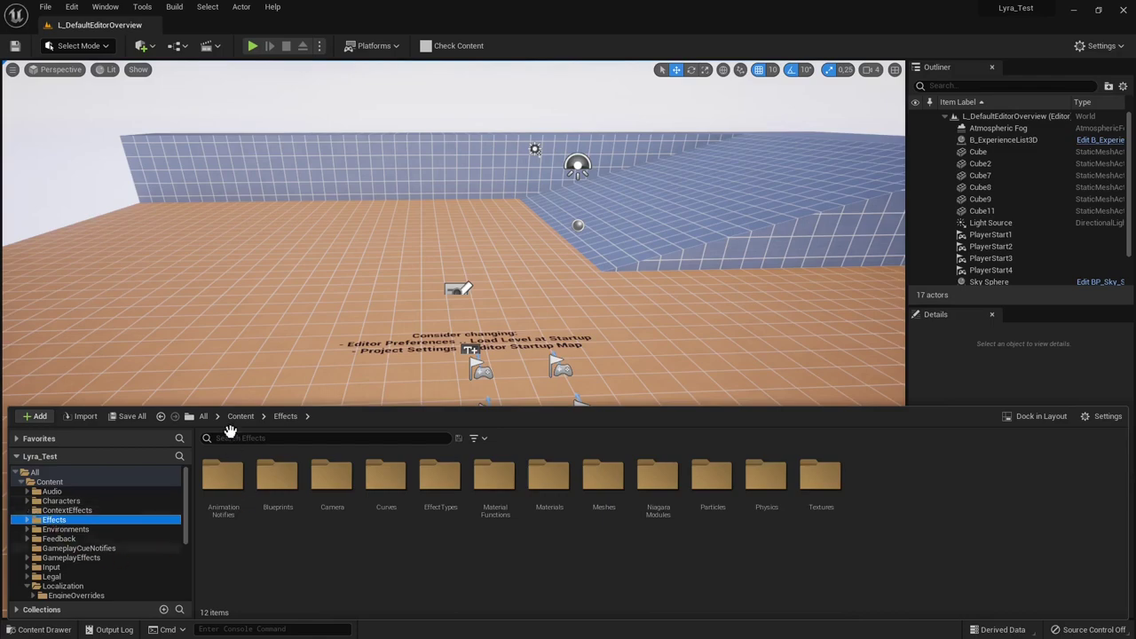
{"action": "right_click_drag", "start_coordinate": [231, 382], "coordinate": [471, 335]}
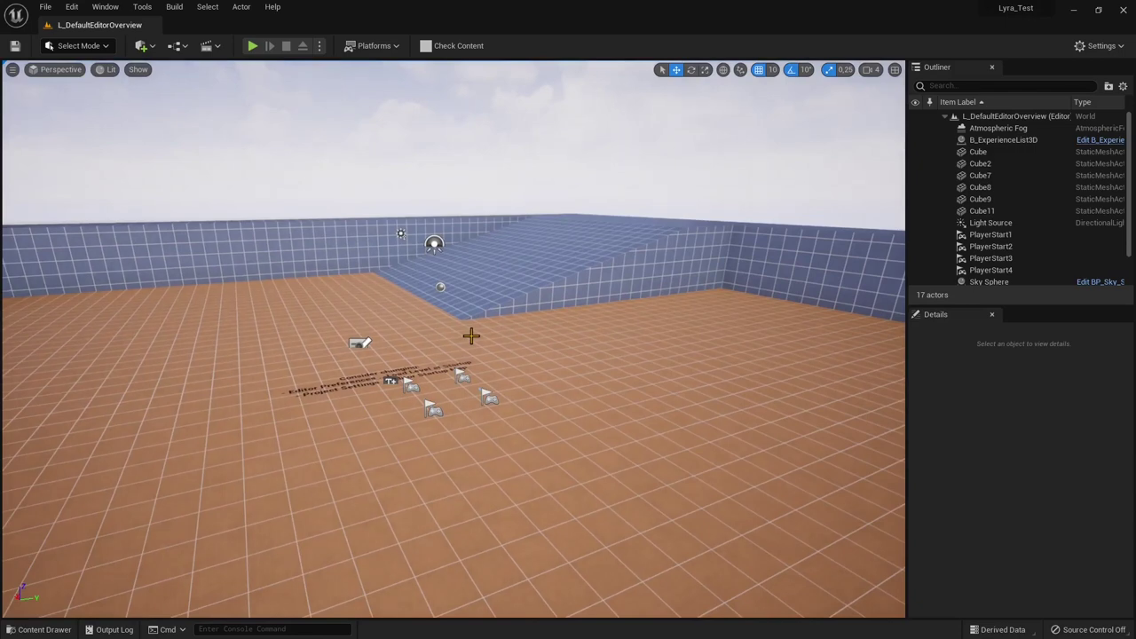